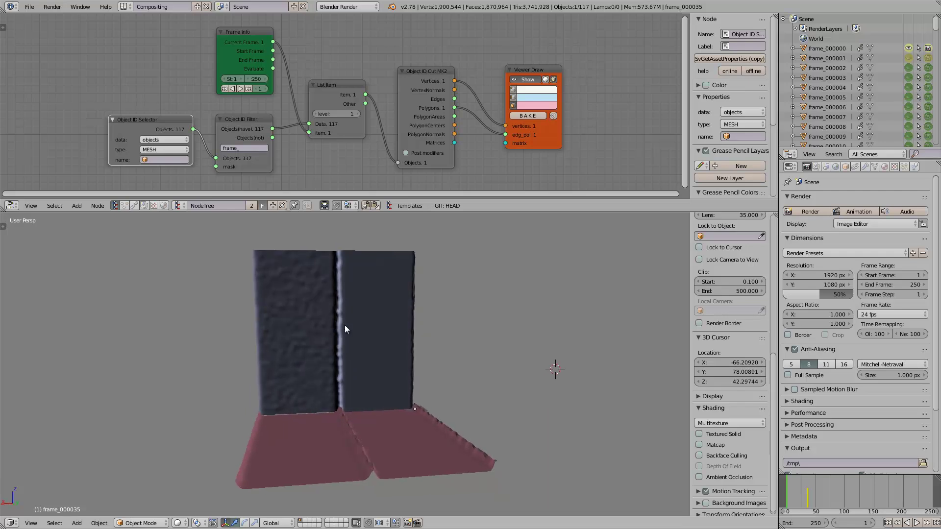
# Orbit the mesh sequence, play its animation from frame 1, and stop playback at about frame 56.
pyautogui.moveTo(366, 323); pyautogui.dragTo(349, 334, button='middle')
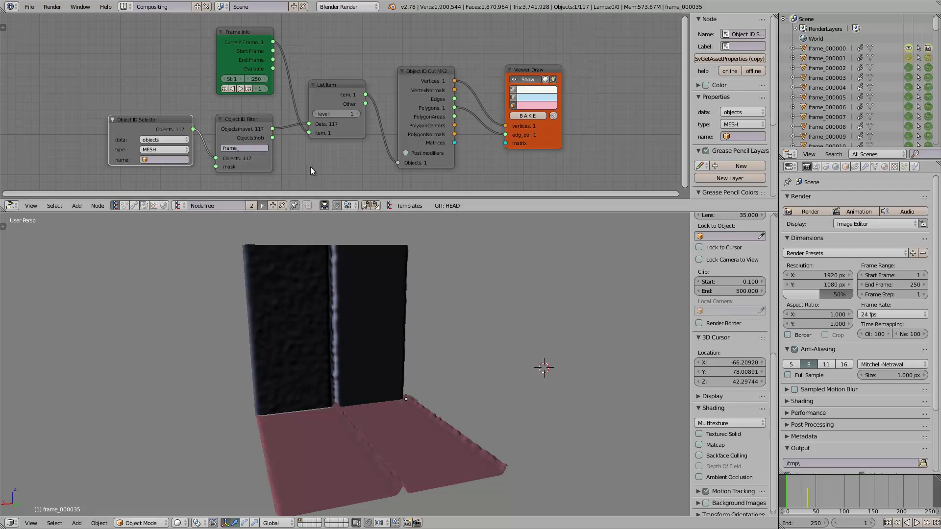
pyautogui.moveTo(320, 155); pyautogui.dragTo(319, 155, button='middle')
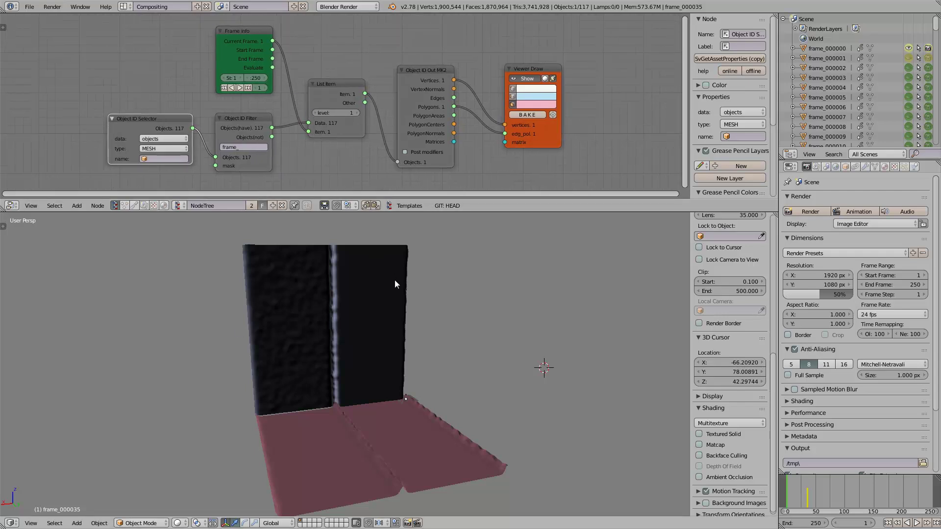
pyautogui.moveTo(385, 297); pyautogui.dragTo(395, 285, button='middle')
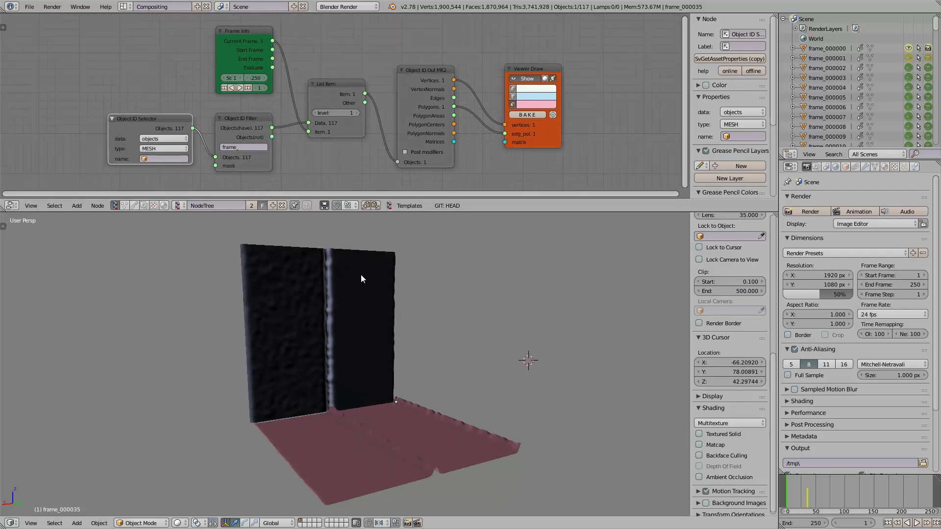
pyautogui.moveTo(937, 30)
pyautogui.mouseDown()
pyautogui.moveTo(936, 141)
pyautogui.moveTo(936, 24)
pyautogui.mouseUp()
pyautogui.moveTo(493, 305); pyautogui.dragTo(498, 354, button='middle')
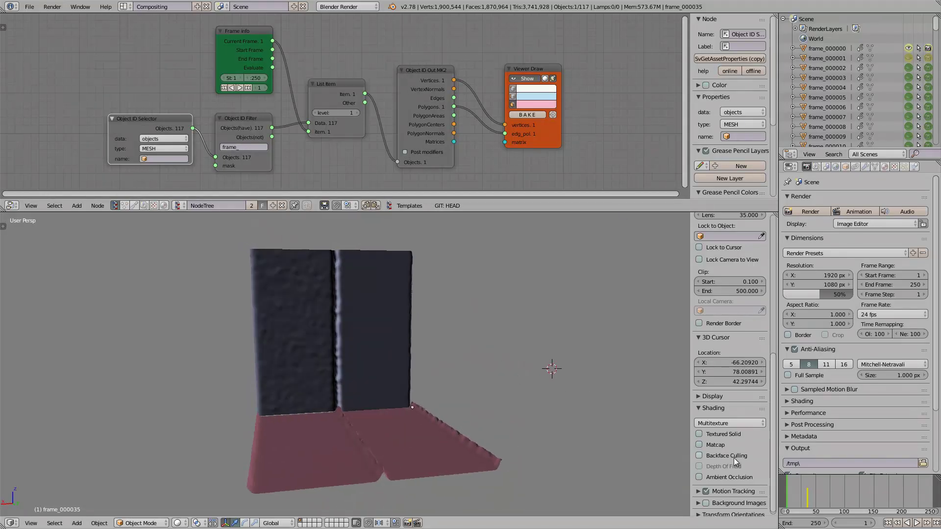
pyautogui.hotkey('alt', 'a')
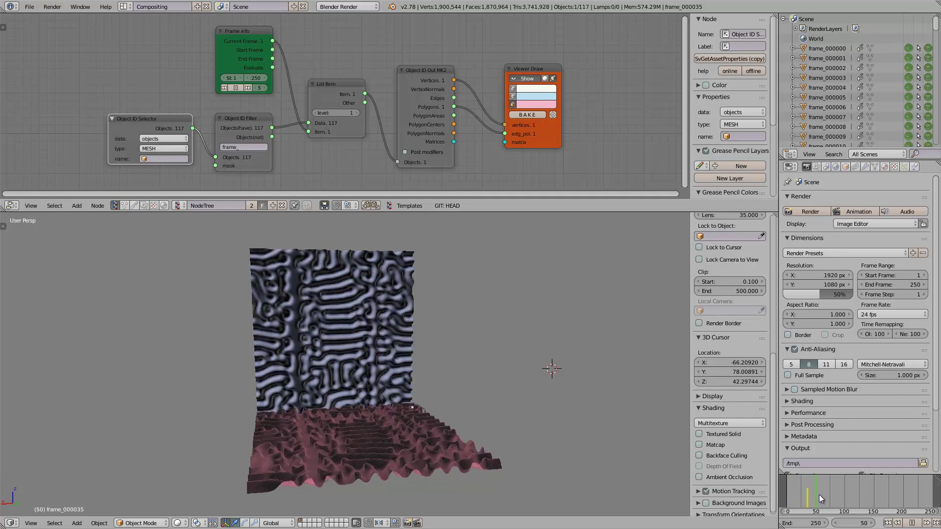
pyautogui.hotkey('alt', 'a')
# Scrub back along the timeline, replay the mesh sequence, and set the current frame to 43.
pyautogui.moveTo(108, 319); pyautogui.dragTo(453, 342, button='middle')
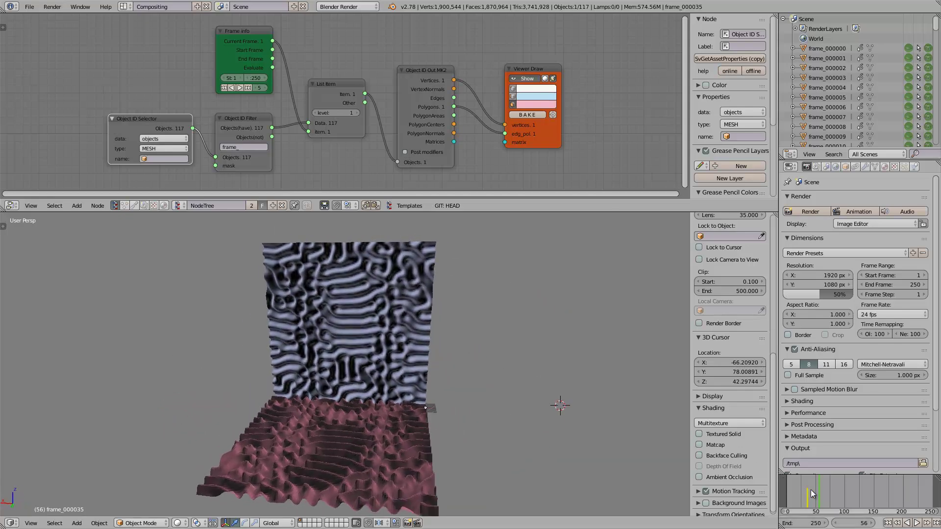
pyautogui.moveTo(811, 490); pyautogui.dragTo(807, 489)
pyautogui.hotkey('alt', 'a')
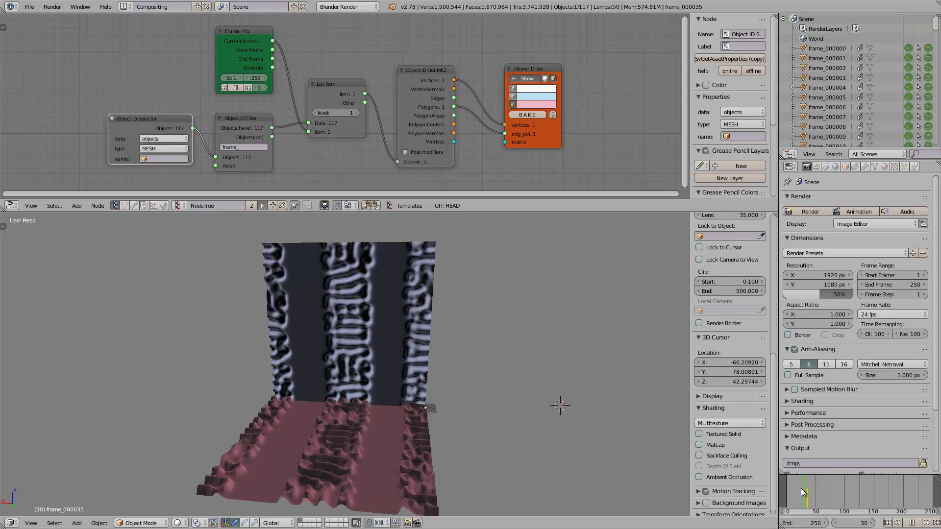
pyautogui.hotkey('alt', 'a')
pyautogui.click(812, 488)
pyautogui.moveTo(528, 375); pyautogui.dragTo(526, 369, button='middle')
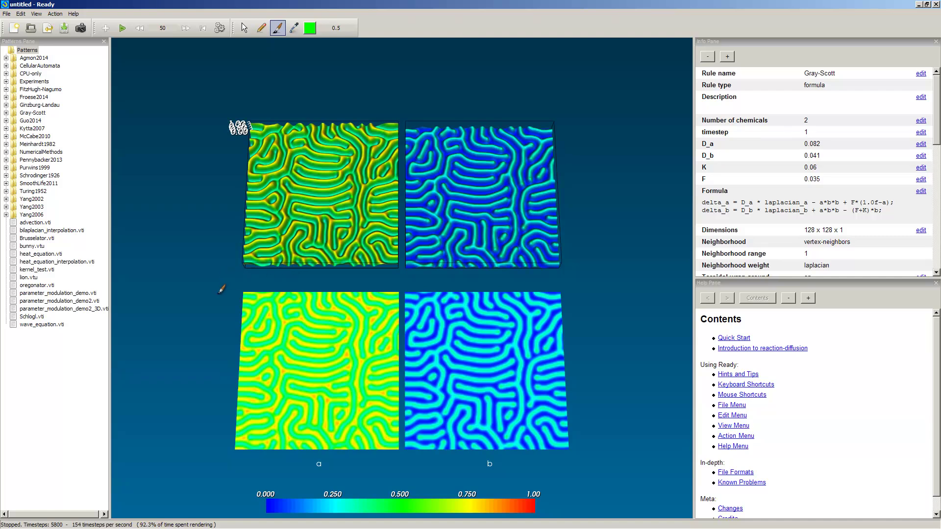
# Activate the pointer tool and rotate the view of the Gray-Scott patterns.
pyautogui.click(244, 28)
pyautogui.moveTo(416, 196)
pyautogui.mouseDown()
pyautogui.moveTo(431, 209)
pyautogui.moveTo(371, 259)
pyautogui.mouseUp()
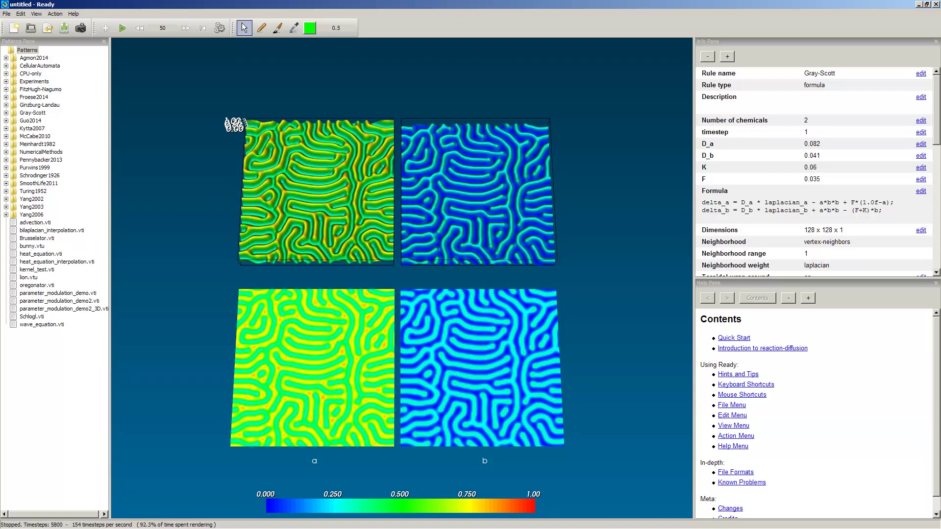
# Bring the browser into view to look at the GollyGang/ready repository page on GitHub, and move it away again.
pyautogui.moveTo(0, 25); pyautogui.dragTo(609, 21)
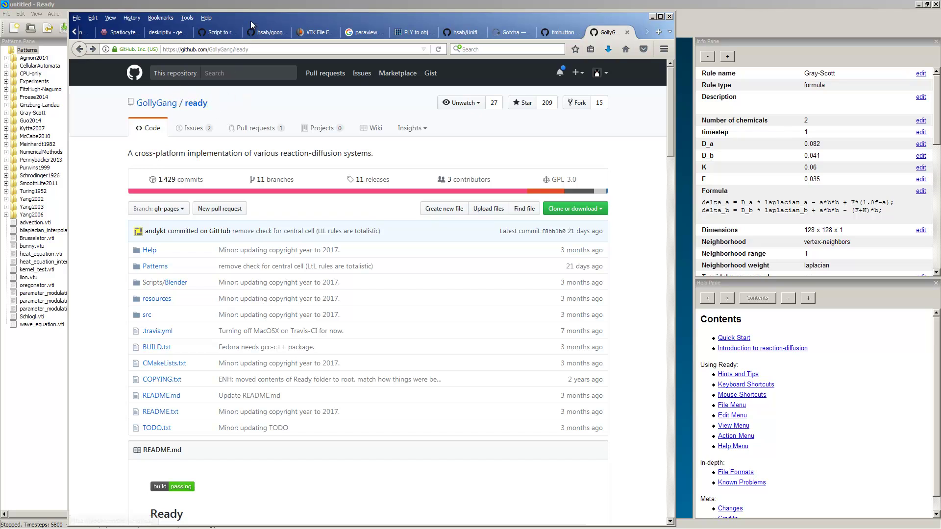
pyautogui.moveTo(250, 20); pyautogui.dragTo(272, 19)
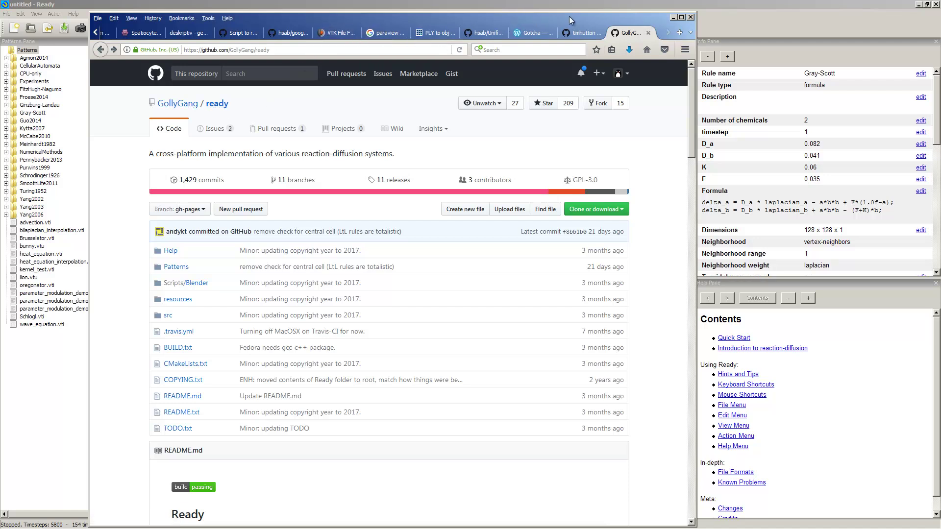
pyautogui.moveTo(567, 18); pyautogui.dragTo(0, 22)
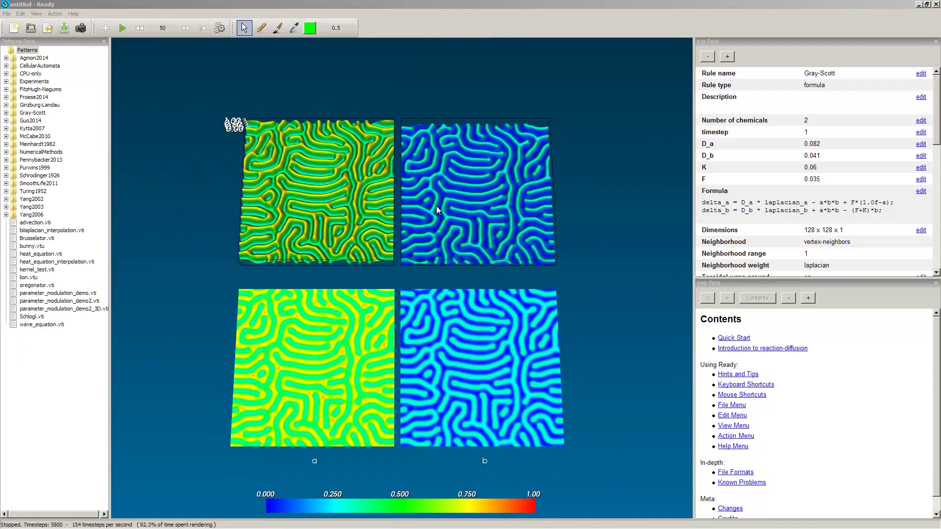
# Tilt the view of the Gray-Scott surfaces and turn off frame recording.
pyautogui.moveTo(554, 268); pyautogui.dragTo(521, 213)
pyautogui.click(55, 14)
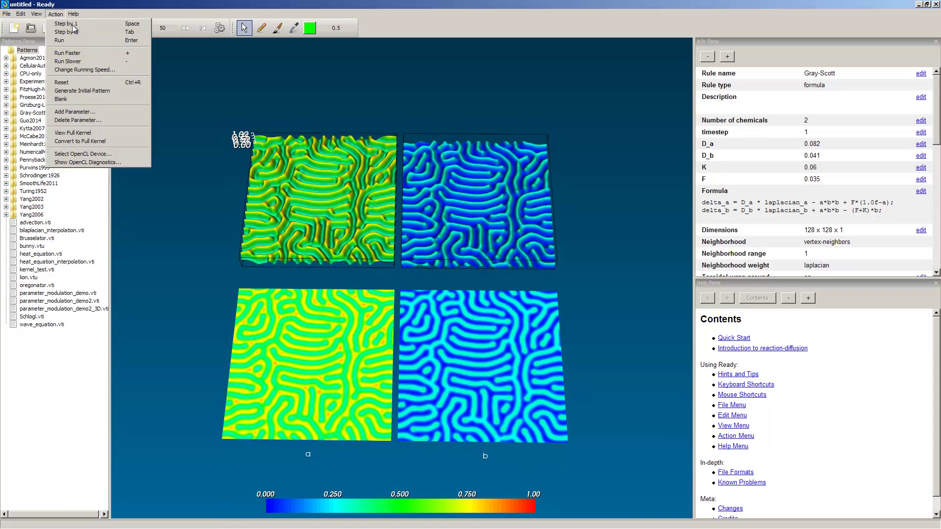
pyautogui.moveTo(6, 14)
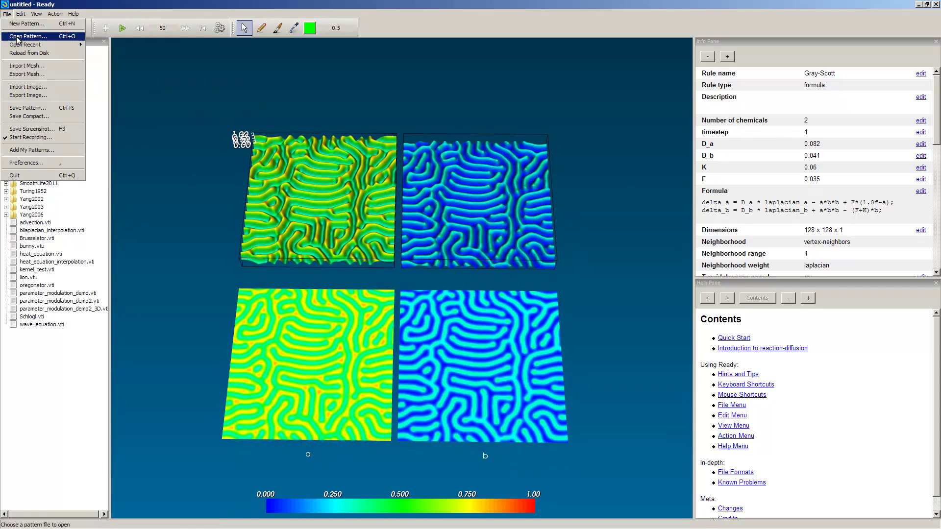
pyautogui.click(39, 138)
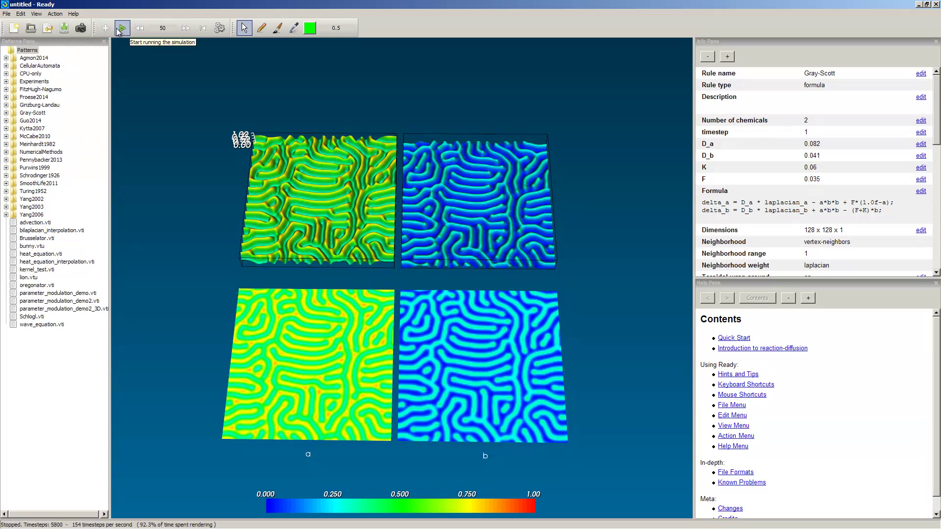
# Generate a new initial pattern for the Gray-Scott system and start running the simulation.
pyautogui.click(55, 14)
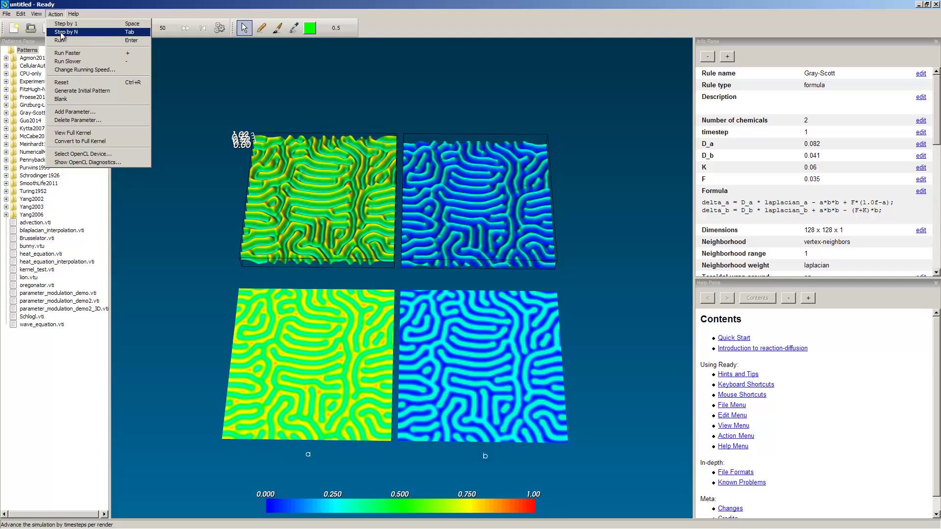
pyautogui.click(104, 92)
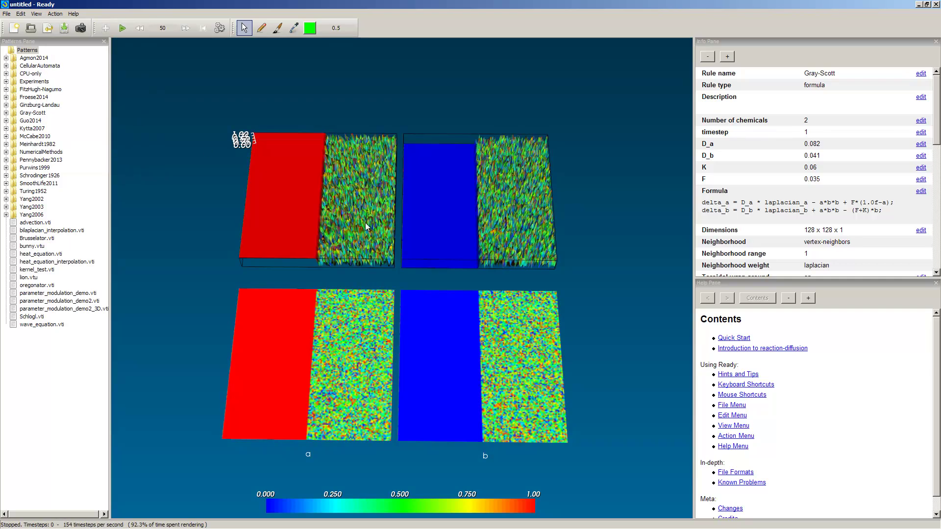
pyautogui.click(126, 29)
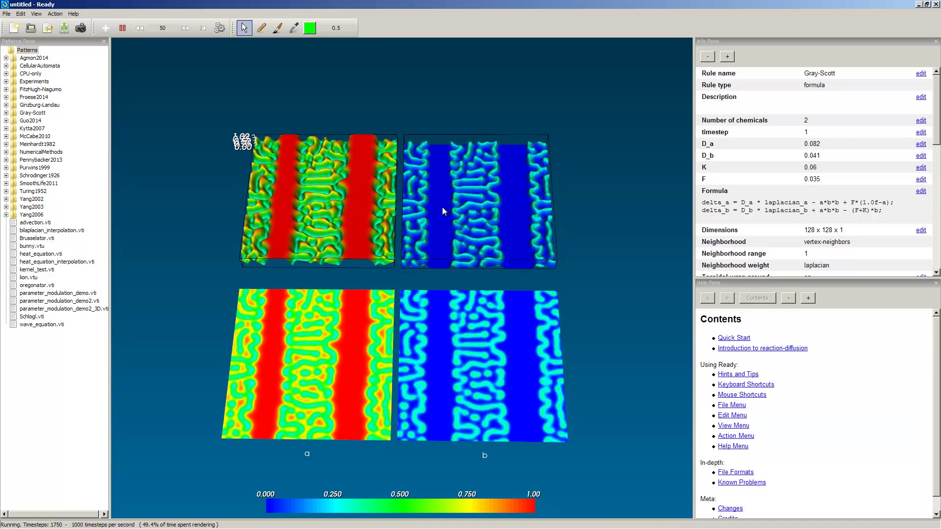
# Examine the evolving Gray-Scott surfaces from several angles and stop the simulation at about 14000 timesteps.
pyautogui.moveTo(443, 241); pyautogui.dragTo(430, 222)
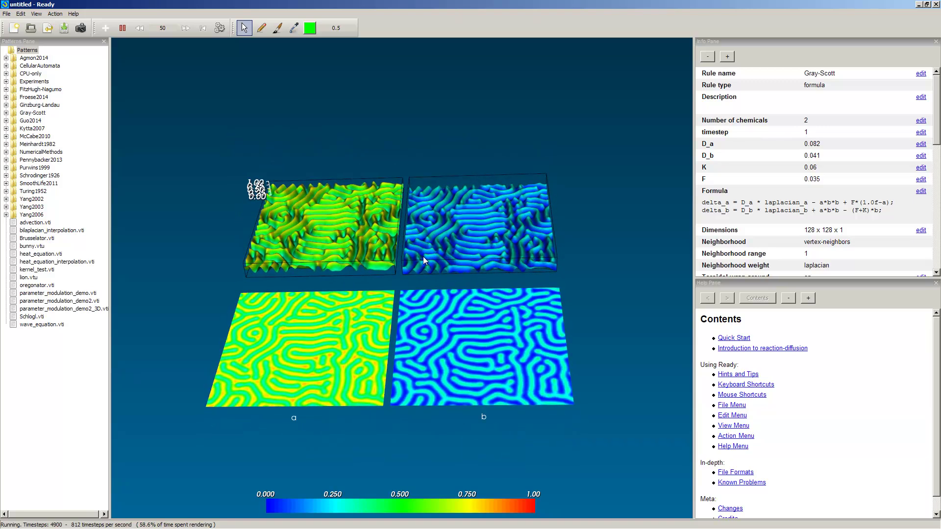
pyautogui.scroll(3, 423, 257)
pyautogui.moveTo(423, 257); pyautogui.dragTo(433, 274)
pyautogui.scroll(-1, 429, 270)
pyautogui.scroll(-2, 428, 270)
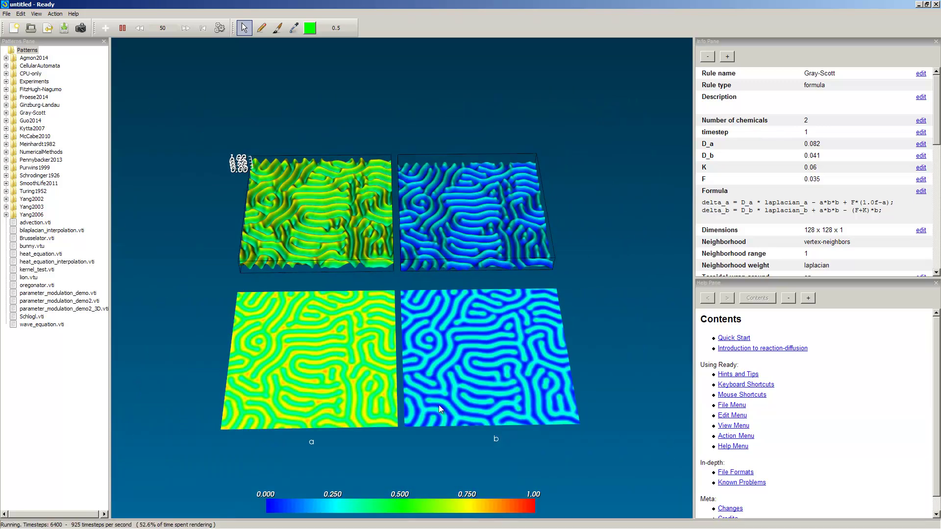
pyautogui.moveTo(448, 415); pyautogui.dragTo(333, 232)
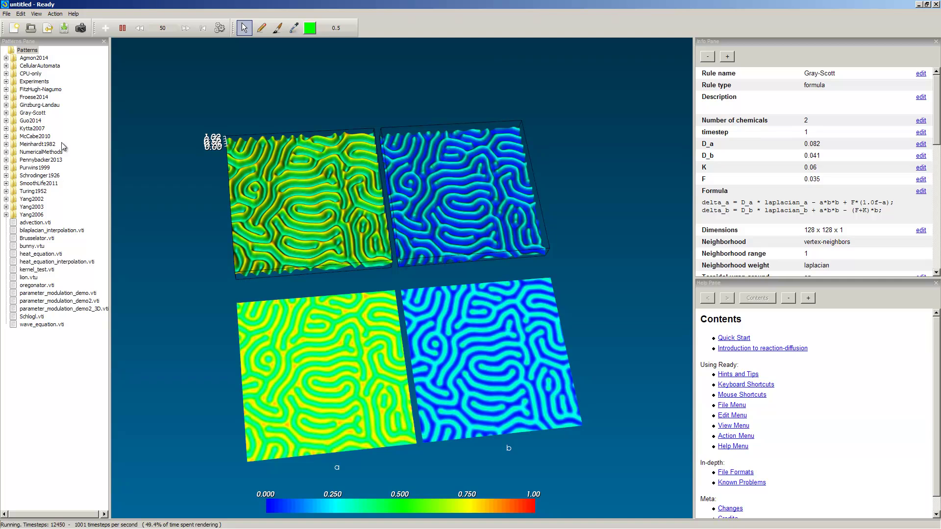
pyautogui.click(123, 28)
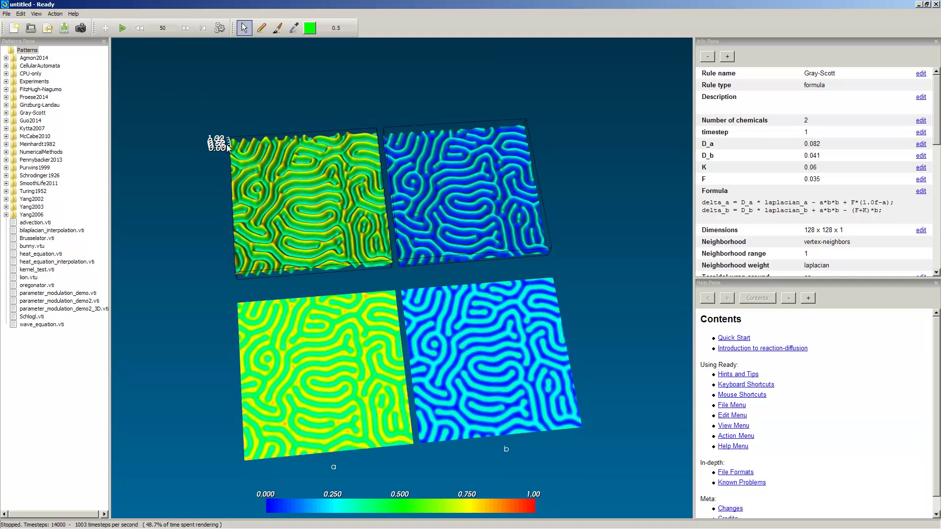
pyautogui.moveTo(301, 165); pyautogui.dragTo(308, 195)
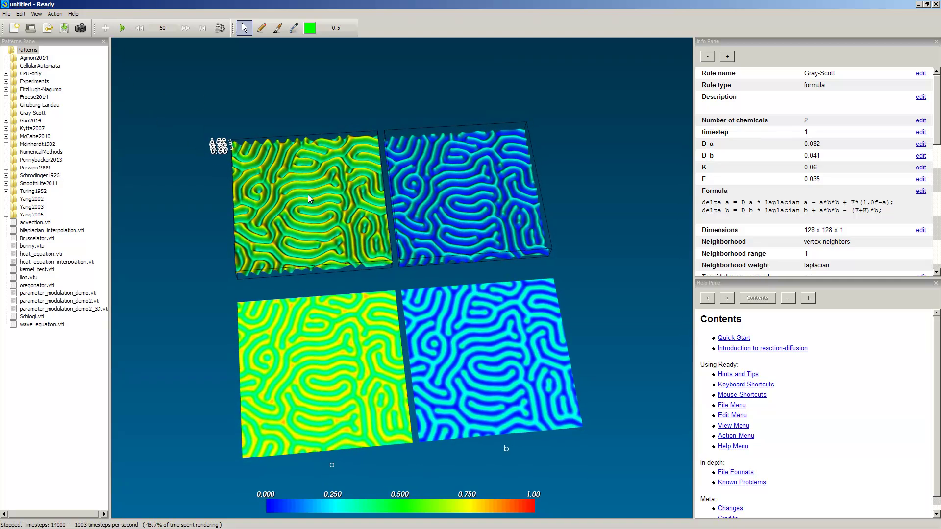
# Try the recording settings with 3D surface as image source, check the .obj format and RD_SIM_OUT folder, and leave without recording.
pyautogui.click(8, 14)
pyautogui.click(397, 254)
pyautogui.moveTo(397, 254); pyautogui.dragTo(338, 210)
pyautogui.click(7, 14)
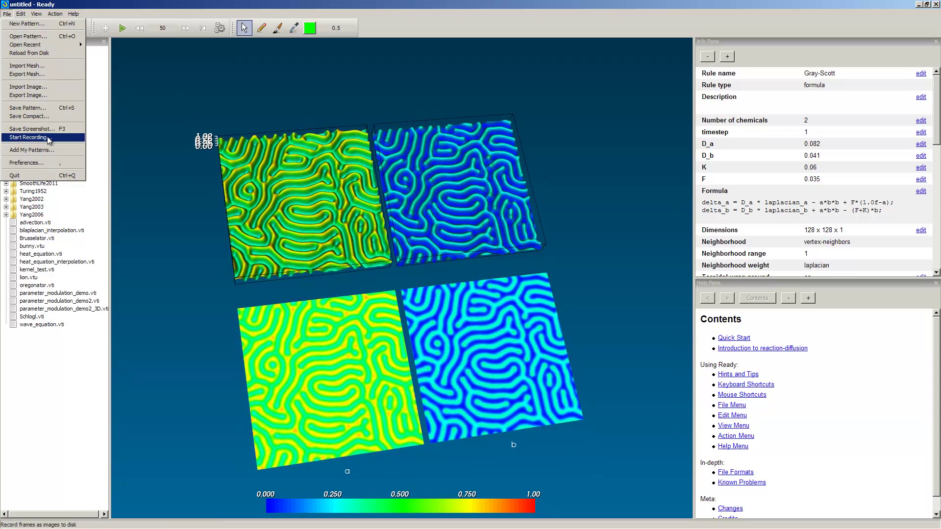
pyautogui.click(30, 137)
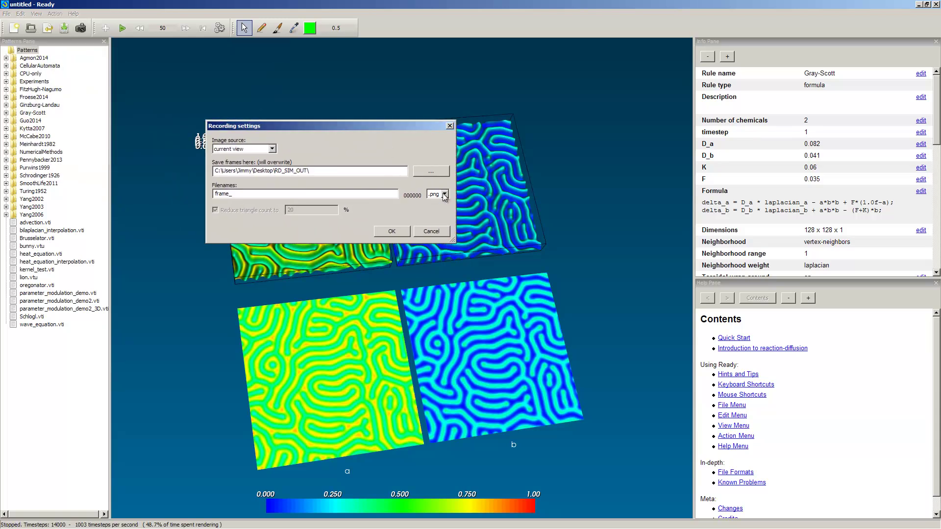
pyautogui.click(444, 195)
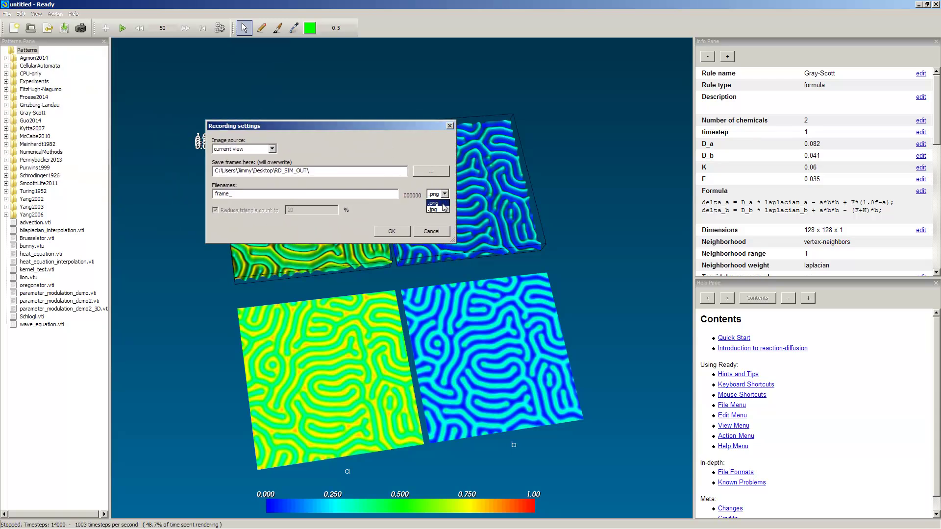
pyautogui.click(252, 149)
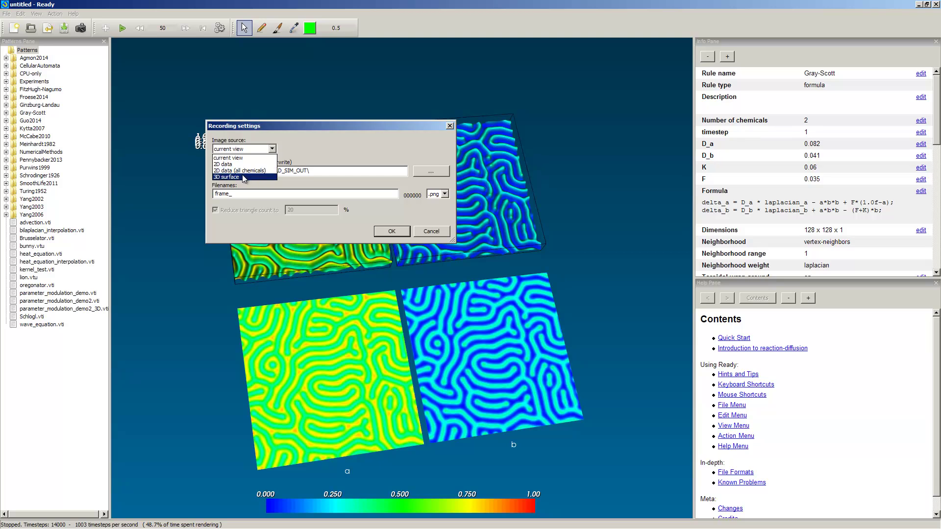
pyautogui.click(244, 177)
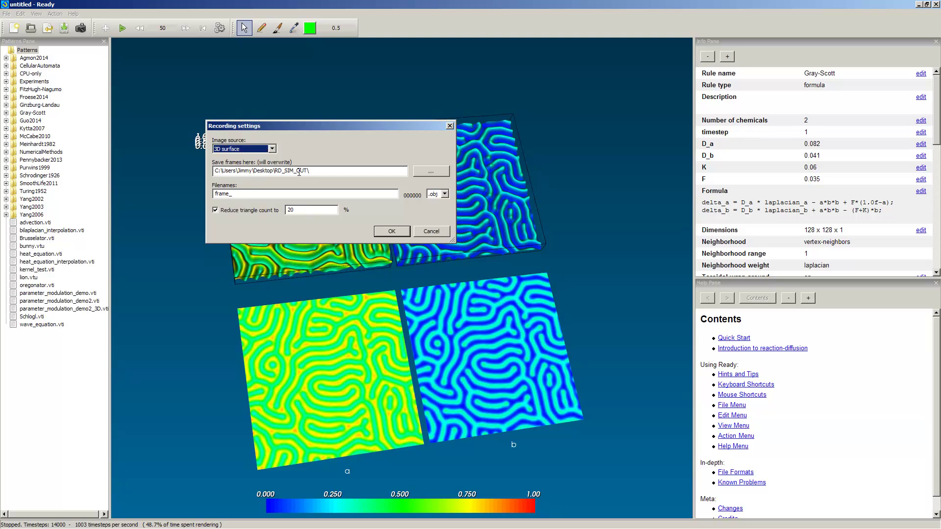
pyautogui.click(443, 194)
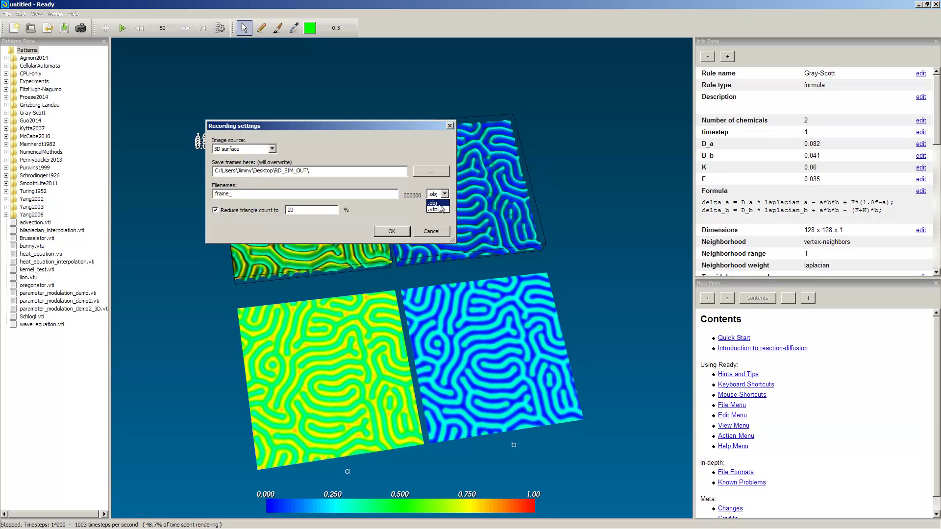
pyautogui.click(337, 178)
pyautogui.moveTo(276, 170); pyautogui.dragTo(306, 173)
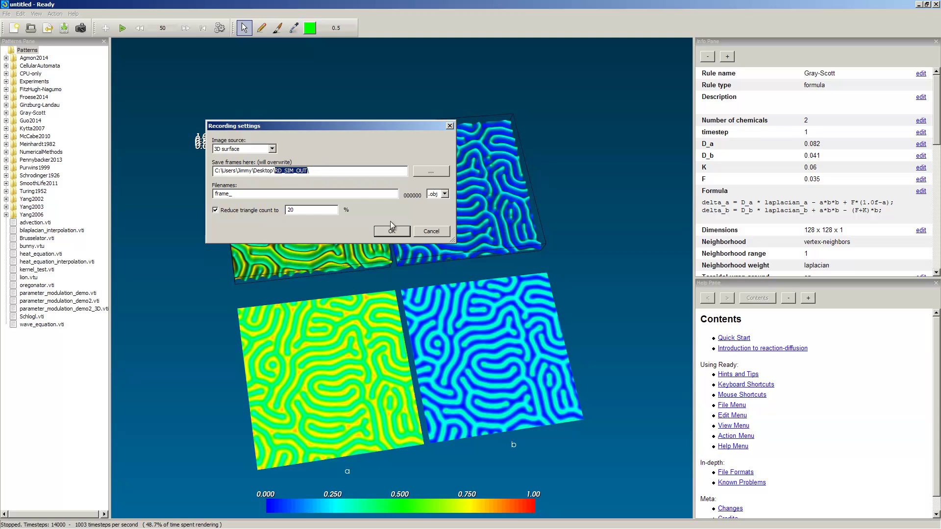
pyautogui.click(421, 230)
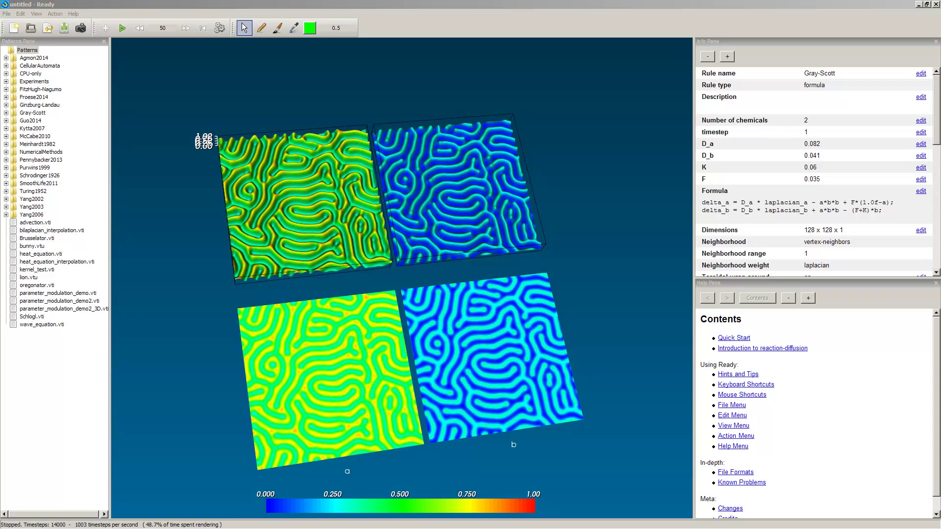
# Bring up the RD_SIM_OUT folder, look through the exported frame_ .obj files to the start of the list, and minimize the window.
pyautogui.moveTo(0, 58); pyautogui.dragTo(460, 36)
pyautogui.click(412, 169)
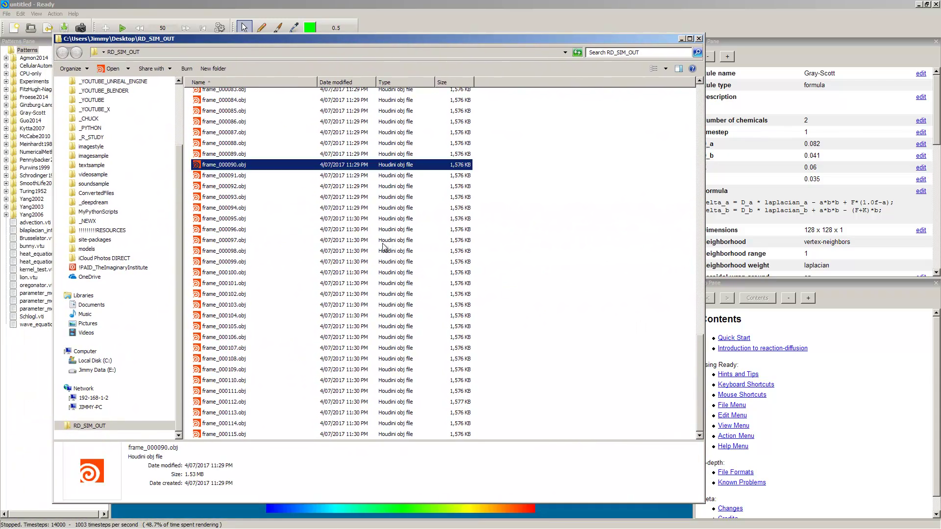
pyautogui.scroll(20, 385, 269)
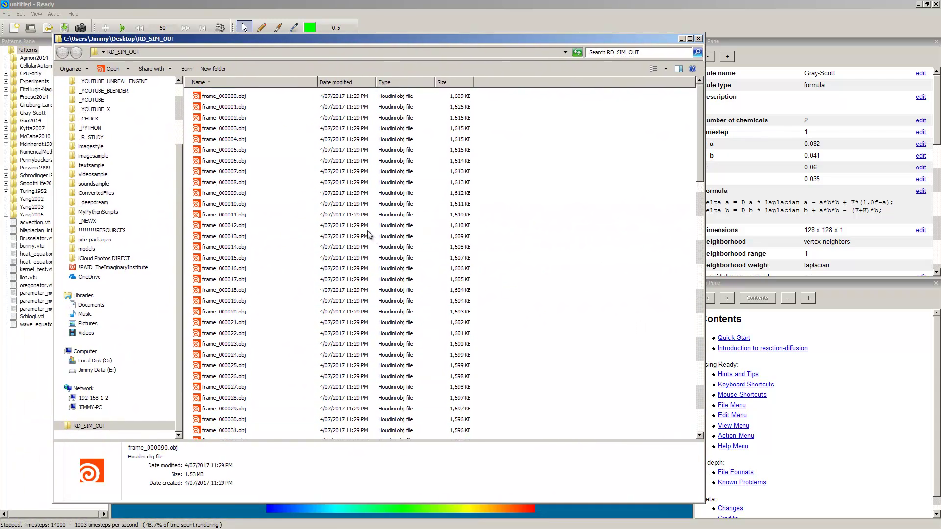
pyautogui.click(684, 38)
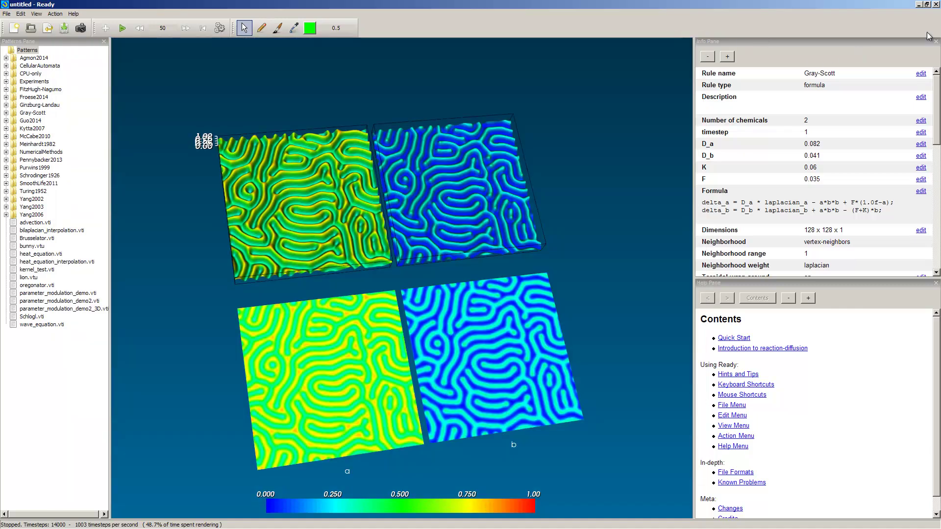
# Switch back to Blender and examine the frame 43 mesh from another angle and distance.
pyautogui.click(918, 5)
pyautogui.moveTo(462, 346); pyautogui.dragTo(432, 300, button='middle')
pyautogui.scroll(-2, 458, 291)
pyautogui.scroll(2, 349, 308)
pyautogui.scroll(-1, 349, 308)
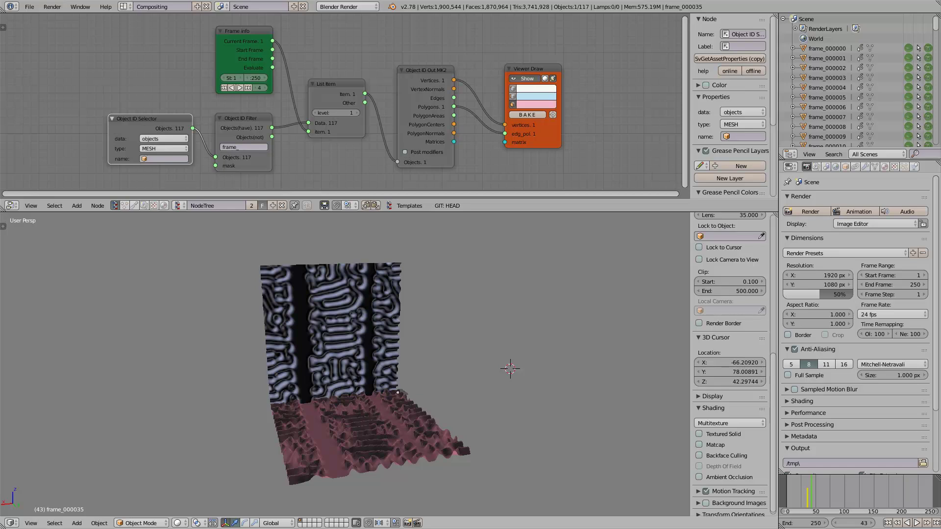
# Look in the Ready-0.8-Windows-32bit folder's Scripts\Blender subfolder, select import_obj_sequence.py, and minimize the window.
pyautogui.moveTo(0, 79); pyautogui.dragTo(326, 46)
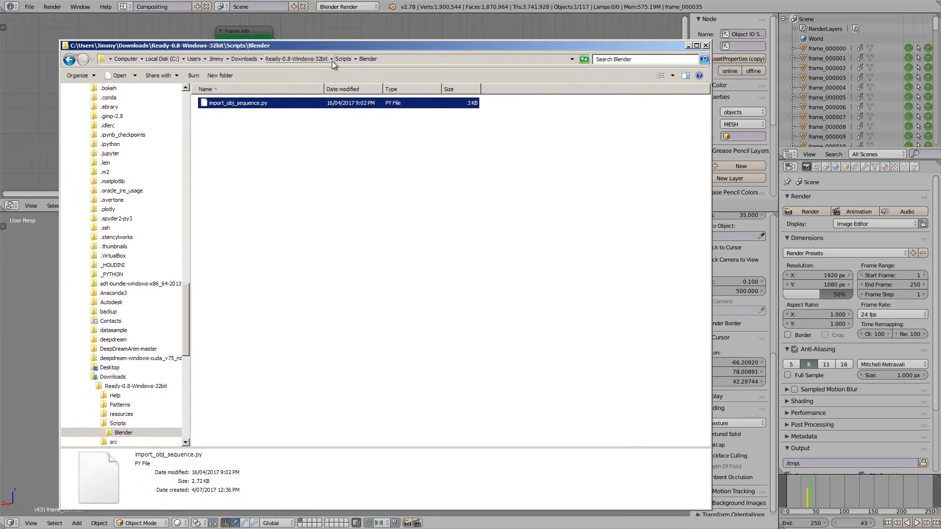
pyautogui.click(300, 59)
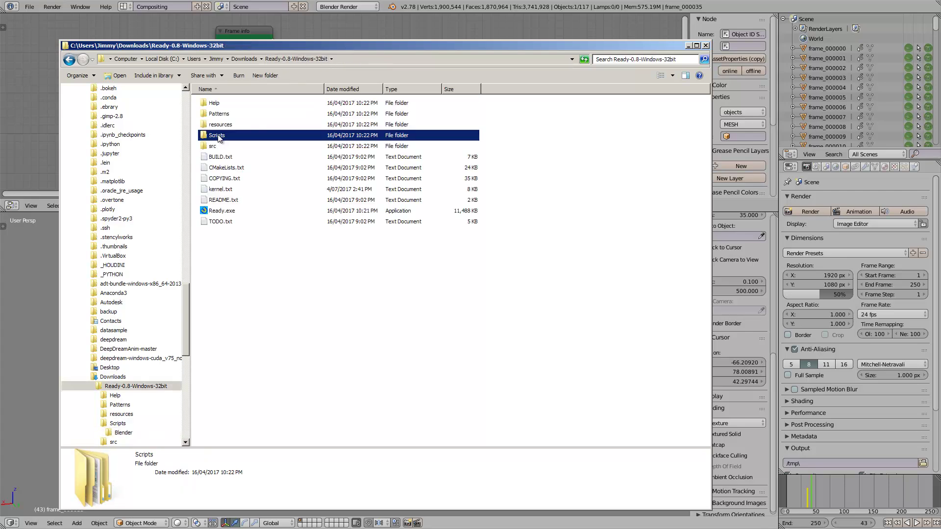
pyautogui.doubleClick(226, 136)
pyautogui.doubleClick(220, 105)
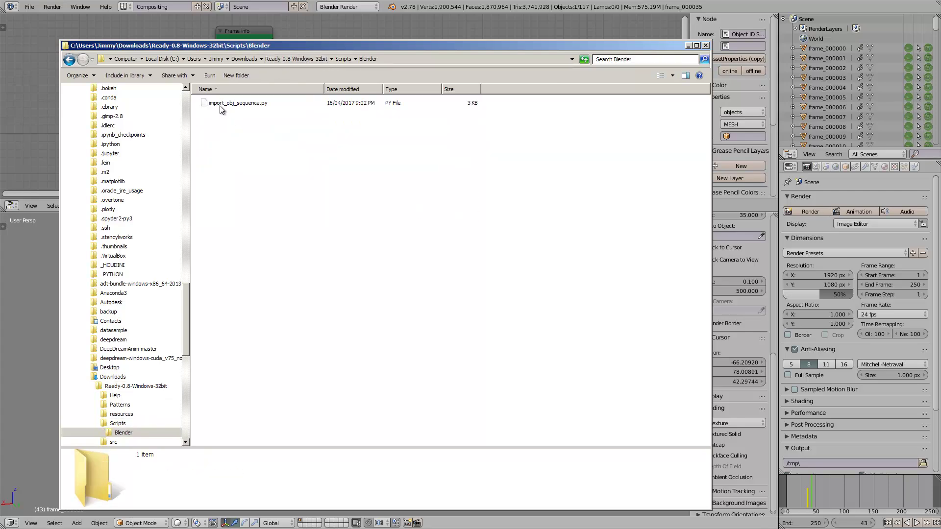
pyautogui.click(218, 104)
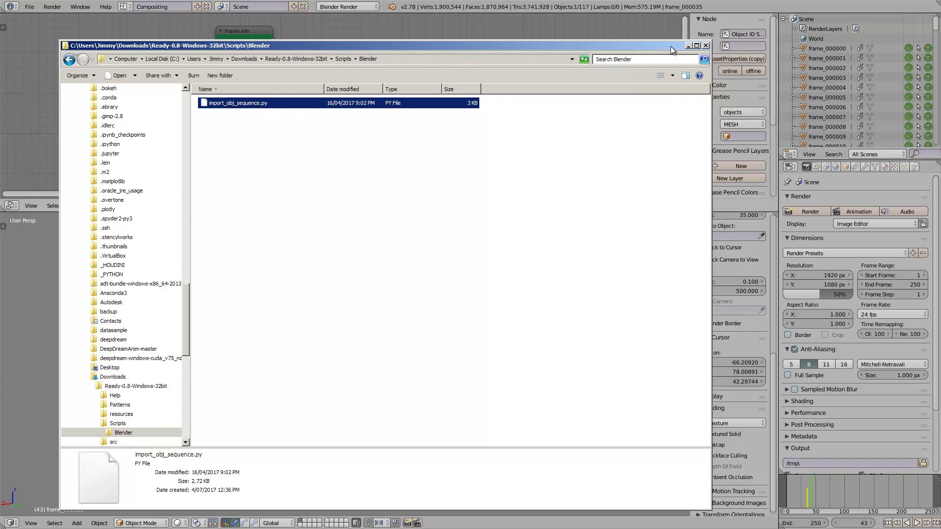
pyautogui.click(688, 45)
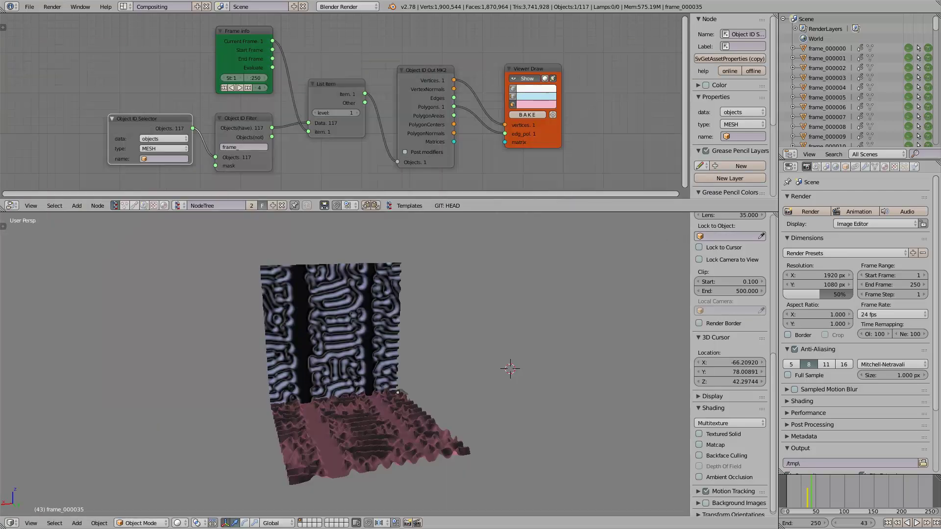
# Split the 3D view, make the new area a Text Editor with import_obj_sequence.py loaded, and widen it.
pyautogui.moveTo(774, 216); pyautogui.dragTo(411, 223)
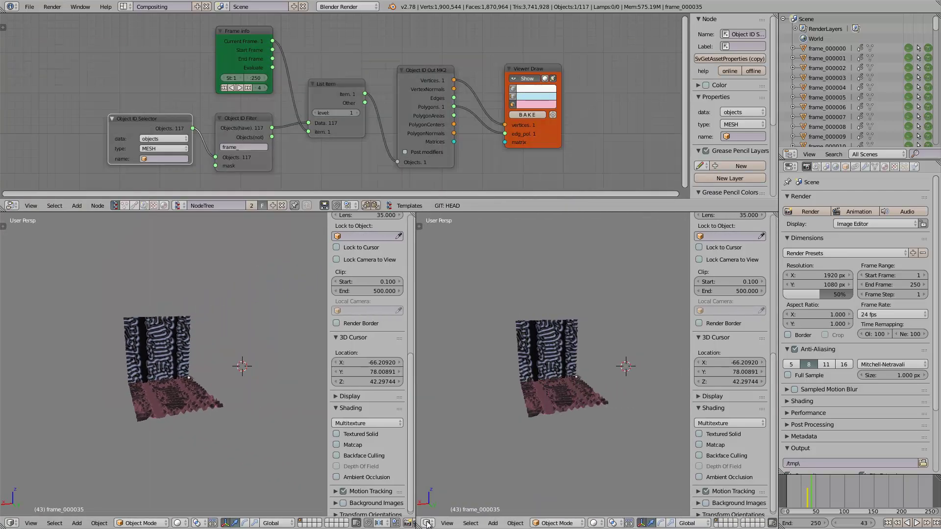
pyautogui.click(428, 523)
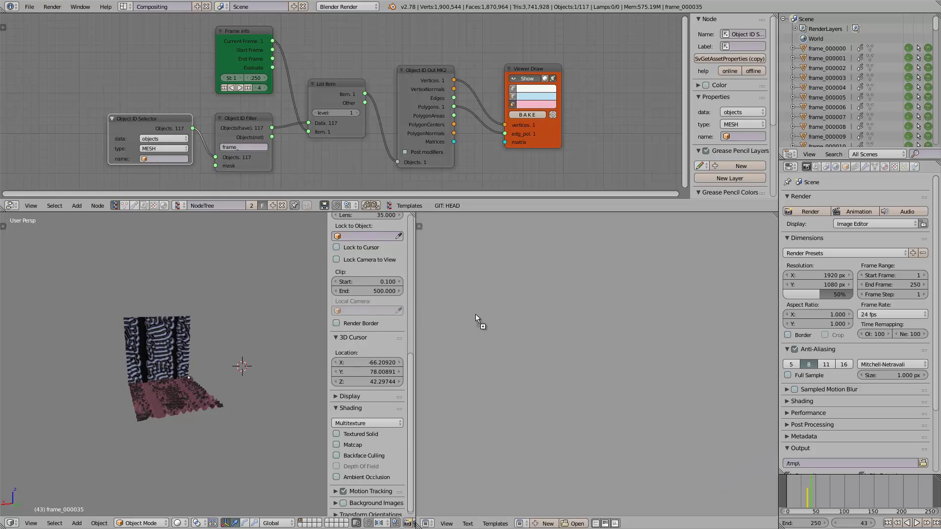
pyautogui.moveTo(507, 318); pyautogui.dragTo(506, 320)
pyautogui.moveTo(416, 266); pyautogui.dragTo(265, 267)
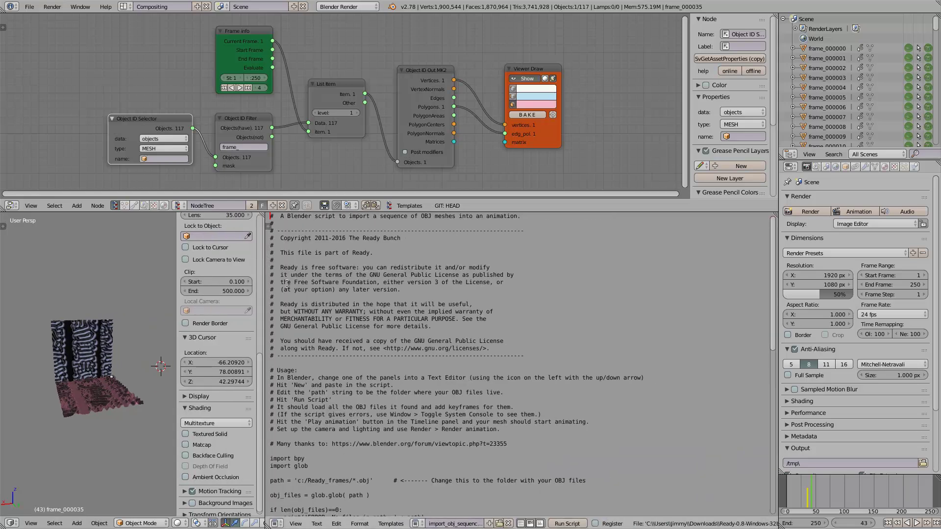
# Turn on line numbers and syntax highlighting for the script and insert an empty line below the path assignment.
pyautogui.click(522, 524)
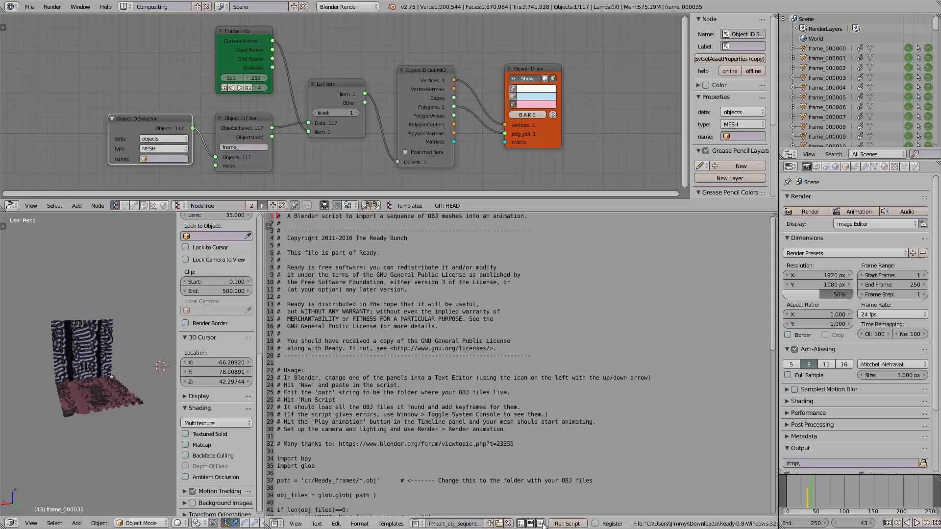
pyautogui.click(540, 523)
pyautogui.scroll(-10, 348, 332)
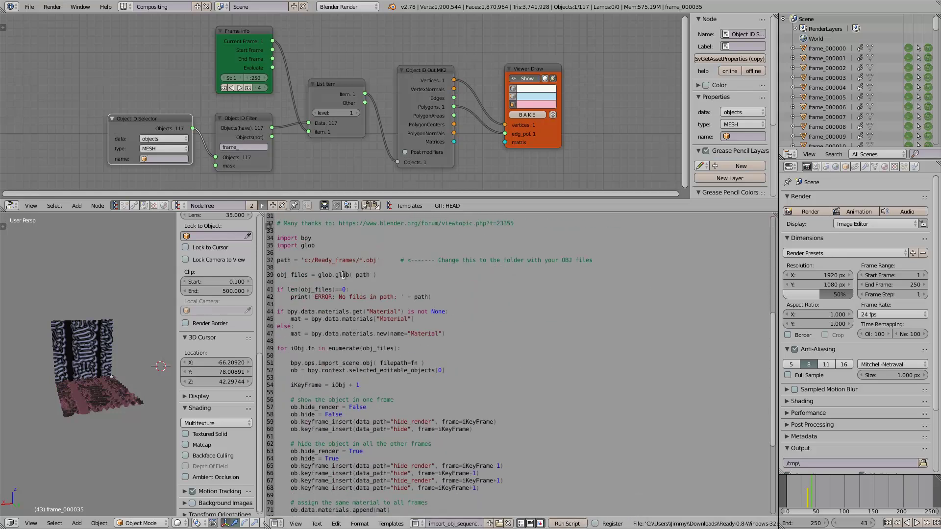
pyautogui.doubleClick(284, 260)
pyautogui.click(335, 260)
pyautogui.press('Return')
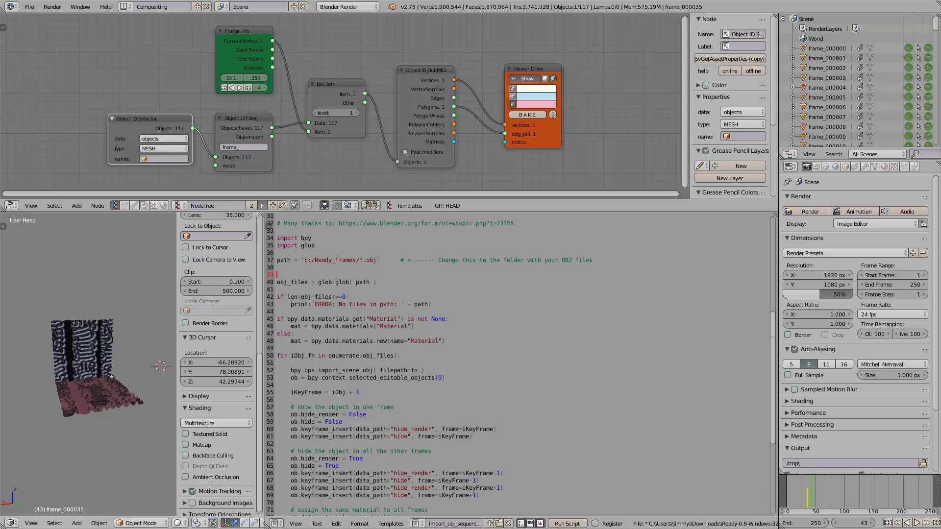
# Copy the full path of the RD_SIM_OUT folder from the file window and return to Blender.
pyautogui.hotkey('alt', 'Tab')
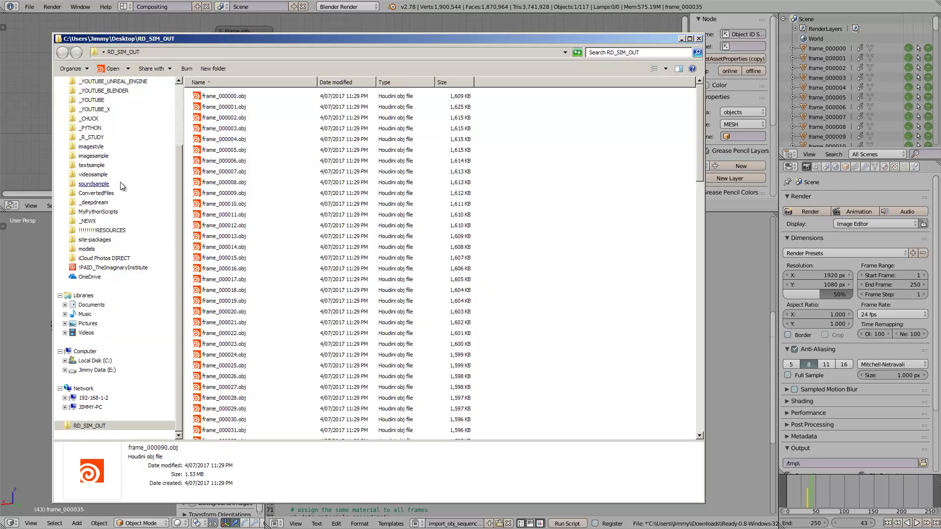
pyautogui.click(242, 54)
pyautogui.hotkey('ctrl', 'c')
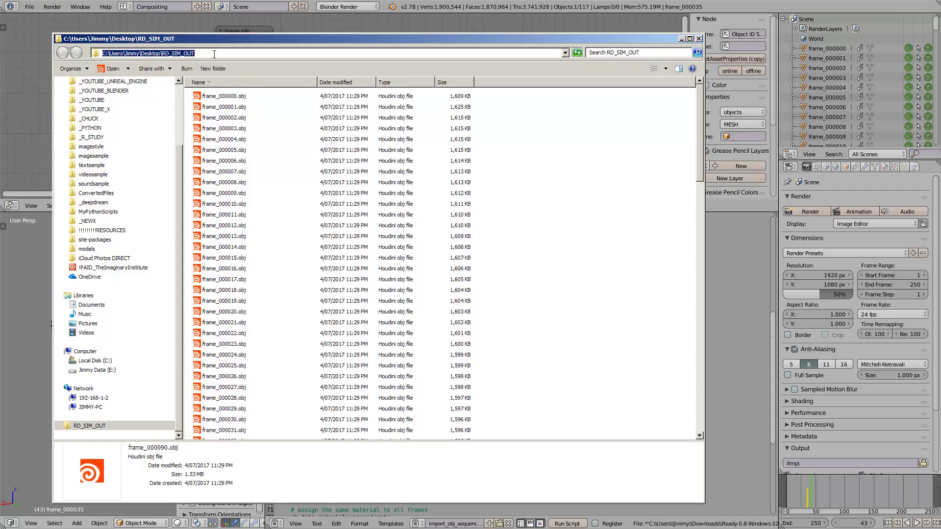
pyautogui.click(681, 39)
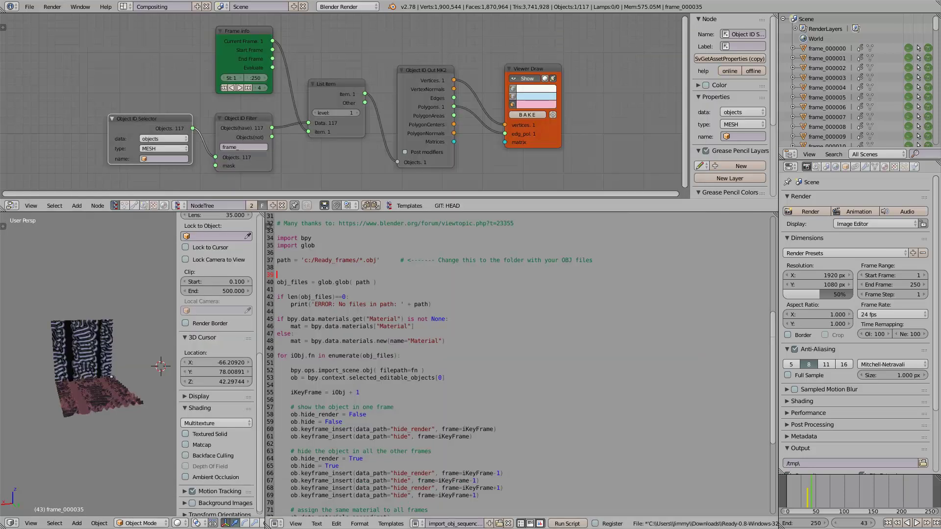
# Paste the RD_SIM_OUT folder path on line 39 of the script and prefix it with "path =".
pyautogui.click(339, 268)
pyautogui.press('Return')
pyautogui.hotkey('ctrl', 'v')
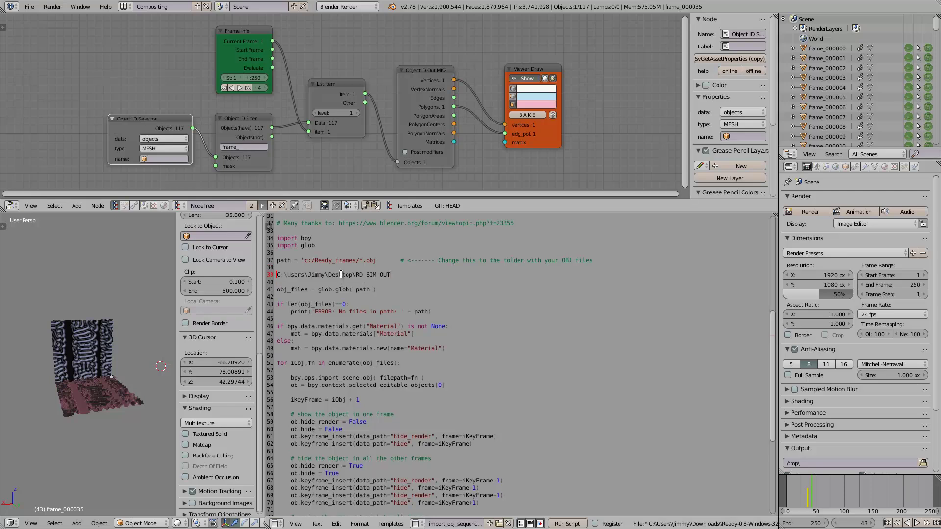
pyautogui.write('path =')
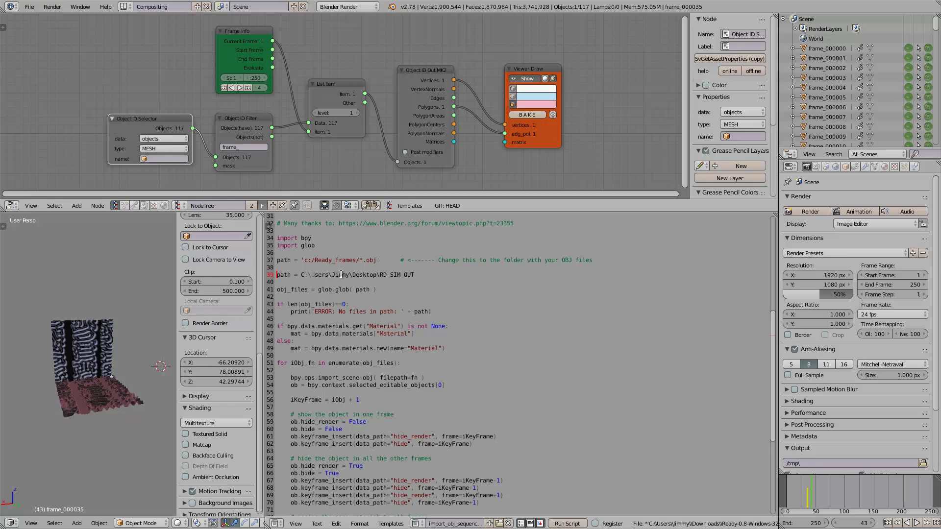
# Comment out the original c:/Ready_frames path line and enclose the new RD_SIM_OUT path as a raw string with r''.
pyautogui.write('#')
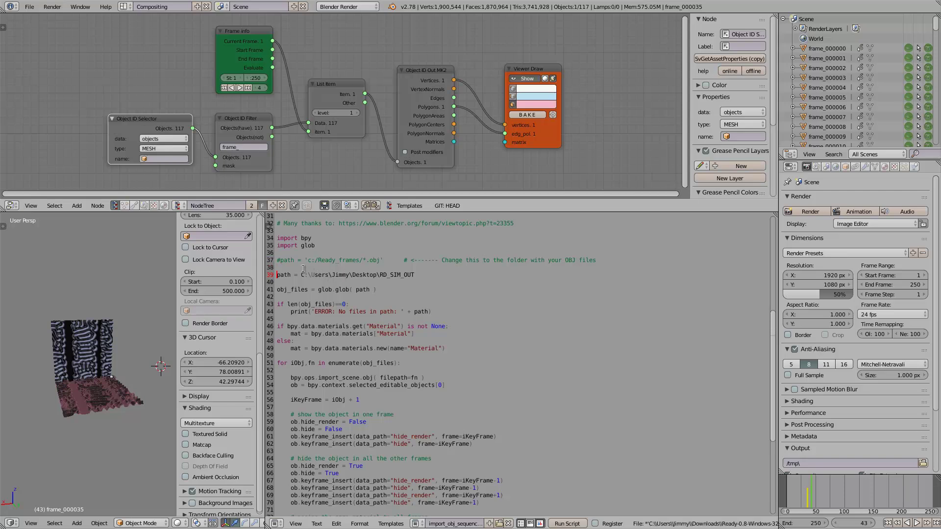
pyautogui.click(302, 274)
pyautogui.write("r'")
pyautogui.press('End')
pyautogui.write('\\')
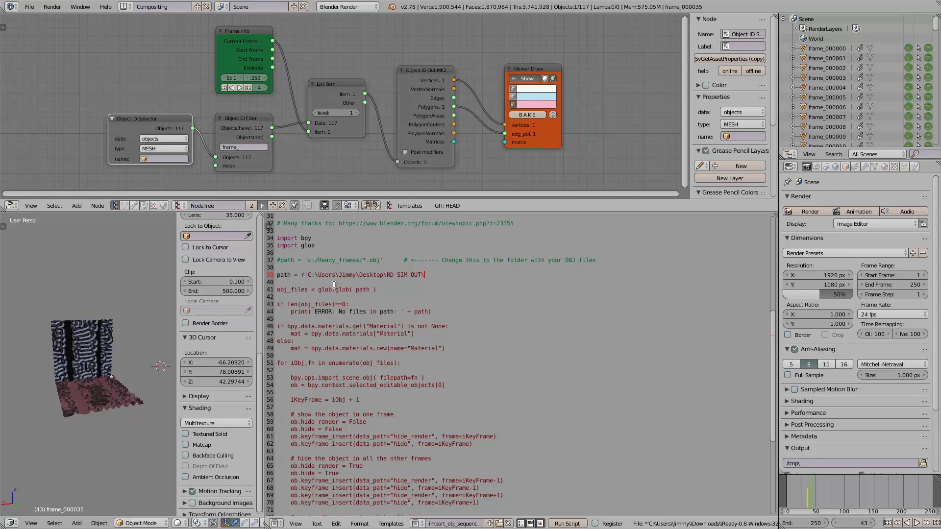
pyautogui.press('BackSpace')
pyautogui.write("'")
pyautogui.hotkey('shift', 'Down')
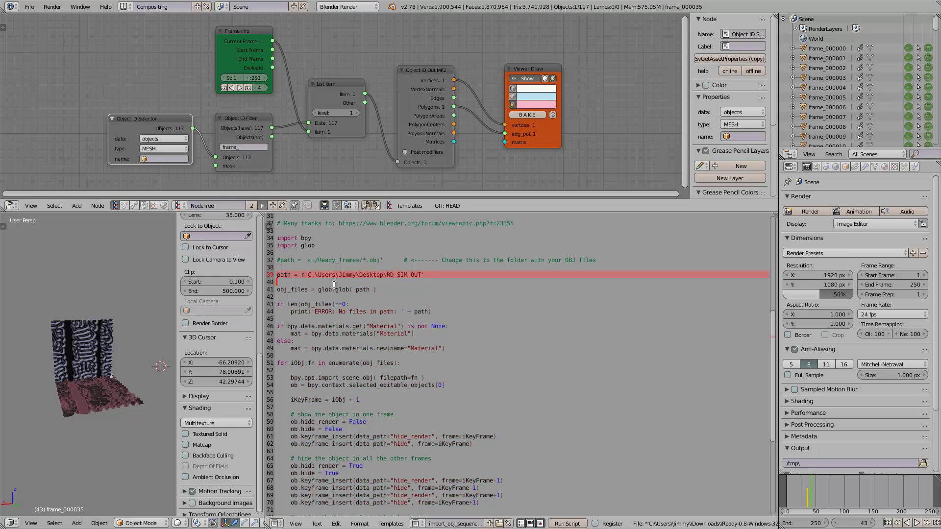
# Close the Text Editor by merging its area back into the 3D view.
pyautogui.click(334, 285)
pyautogui.scroll(-1, 335, 314)
pyautogui.scroll(2, 335, 314)
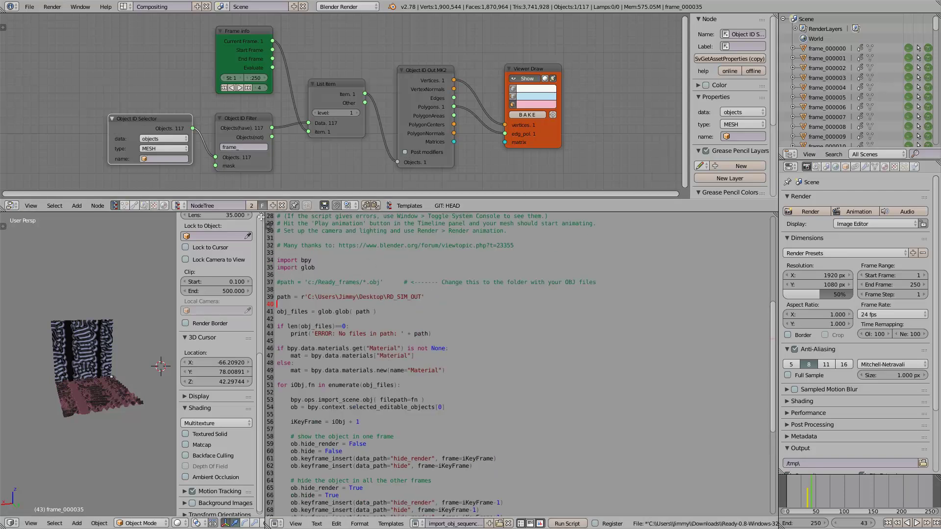
pyautogui.moveTo(268, 214); pyautogui.dragTo(554, 314)
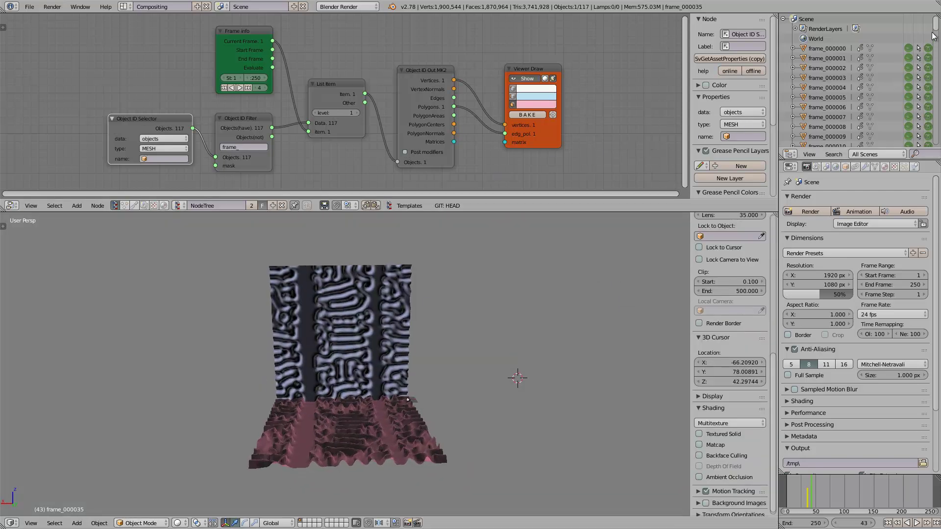
# Scrub and play the animation from frame 0 to examine the frame objects' visibility, and stop on frame 16.
pyautogui.moveTo(934, 25)
pyautogui.mouseDown()
pyautogui.moveTo(935, 59)
pyautogui.moveTo(935, 22)
pyautogui.mouseUp()
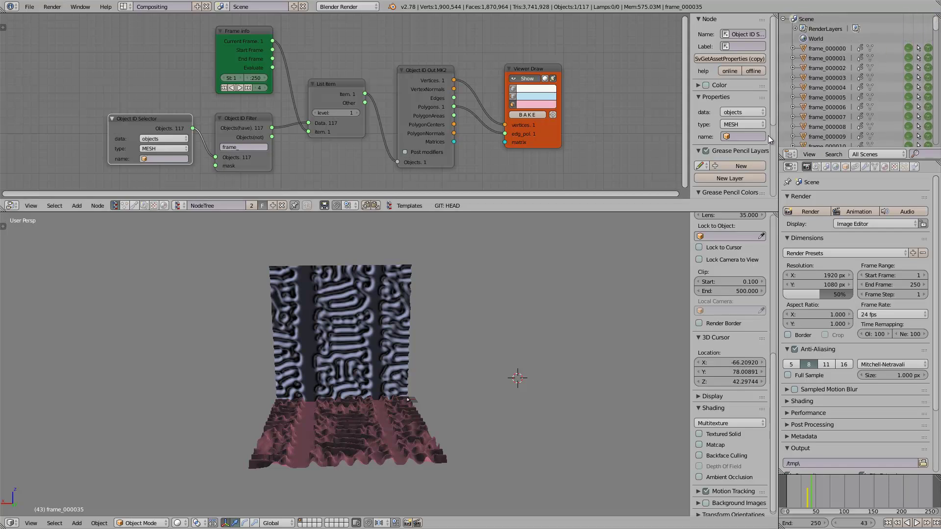
pyautogui.moveTo(807, 490); pyautogui.dragTo(821, 490)
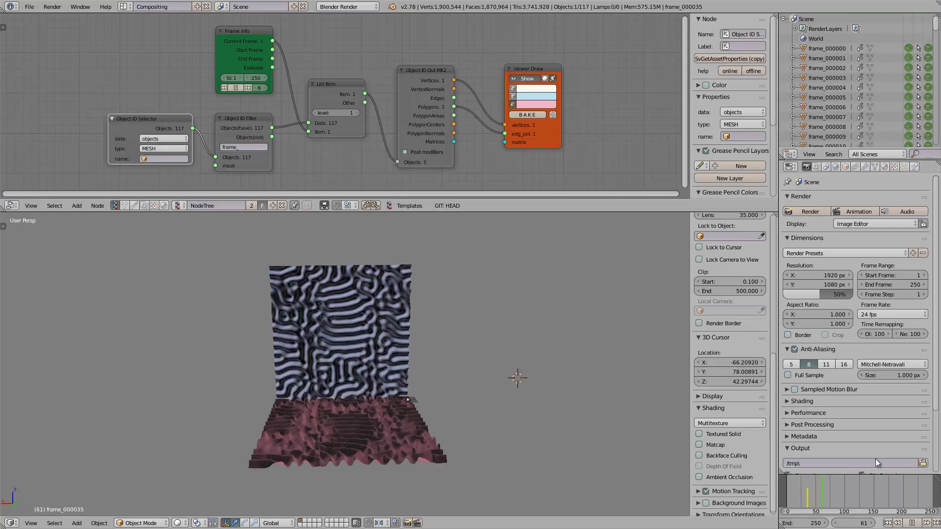
pyautogui.click(786, 488)
pyautogui.hotkey('alt', 'a')
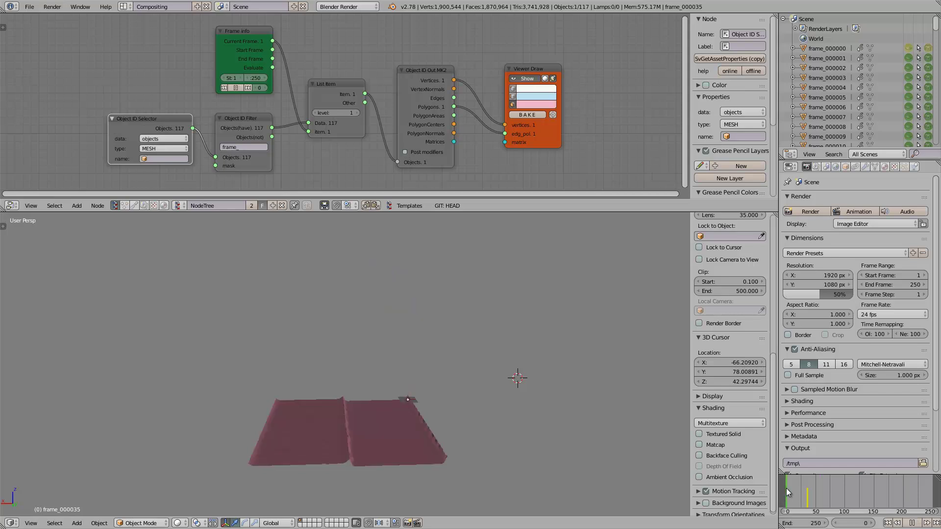
pyautogui.hotkey('alt', 'a')
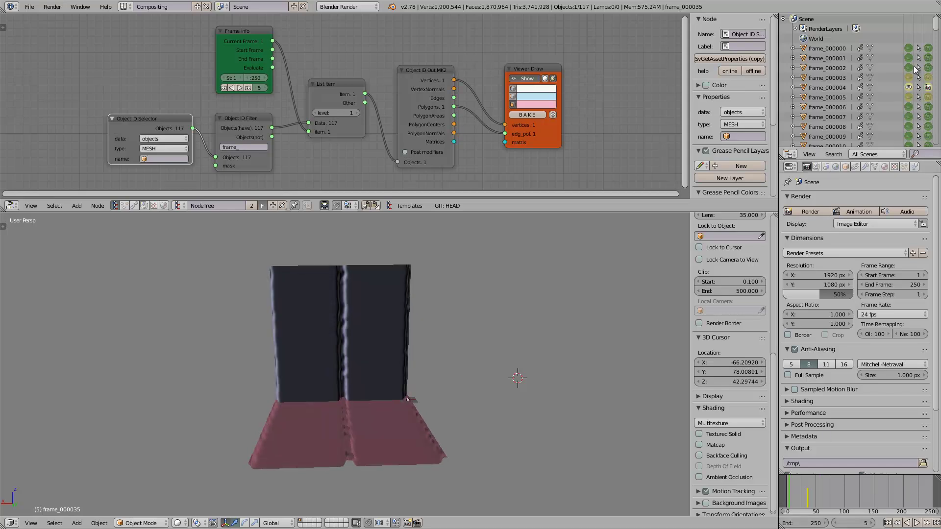
pyautogui.click(795, 488)
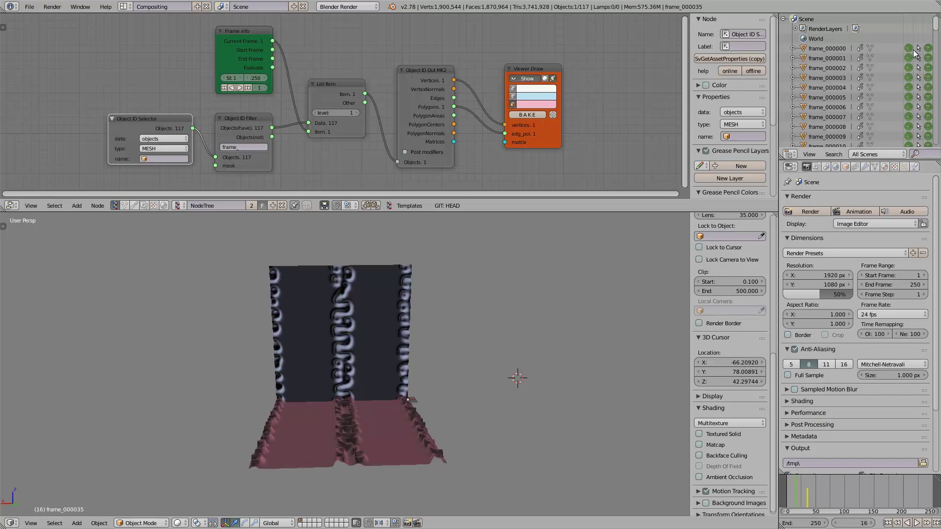
# Look through the outliner's frame_ objects to the end and back, and examine the meshes at frame 22 from another angle.
pyautogui.moveTo(934, 29); pyautogui.dragTo(934, 163)
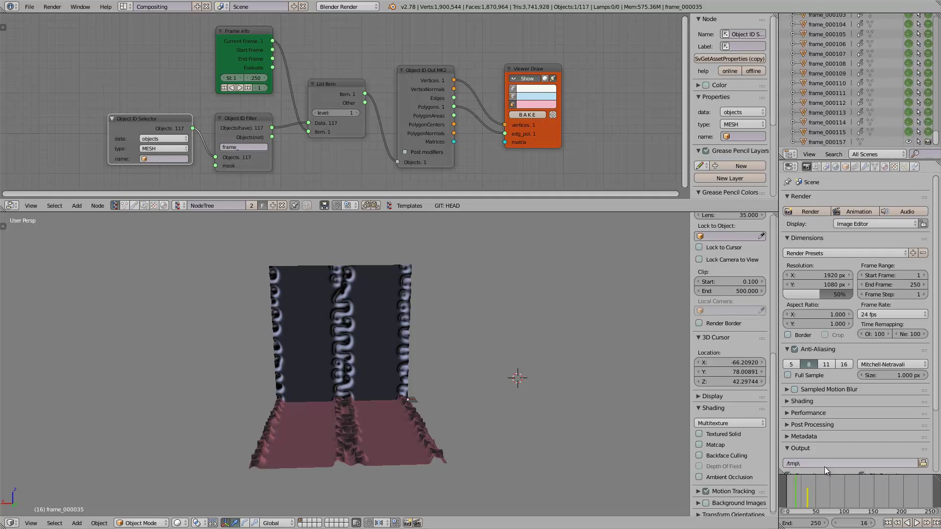
pyautogui.click(799, 491)
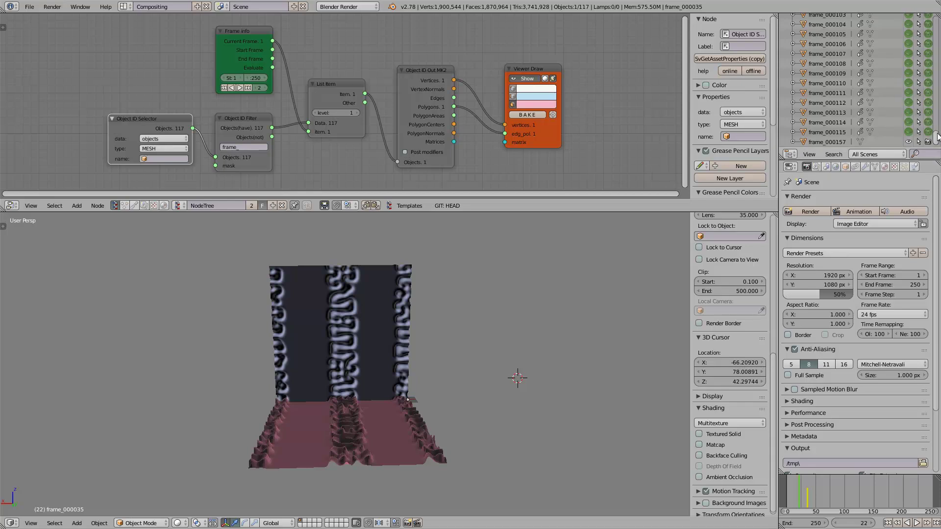
pyautogui.moveTo(937, 137); pyautogui.dragTo(936, 11)
pyautogui.moveTo(463, 342); pyautogui.dragTo(487, 327, button='middle')
pyautogui.moveTo(355, 351); pyautogui.dragTo(363, 367, button='middle')
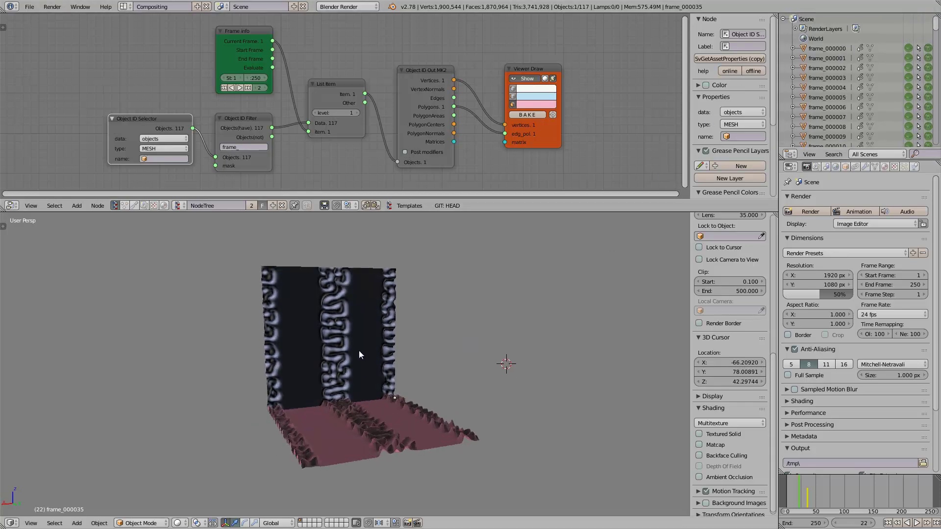
# Turn off the Viewer Draw node's display and select the imported frame_000021 mesh that stands upright.
pyautogui.click(516, 80)
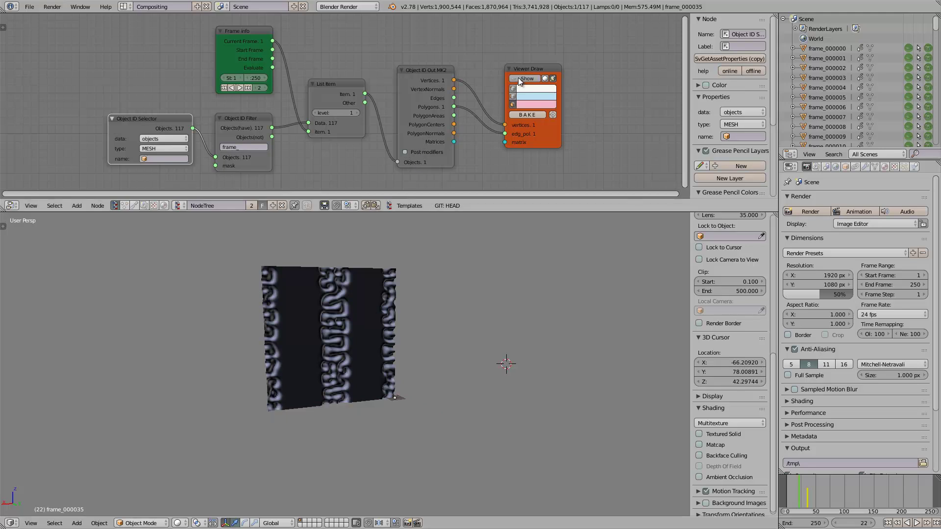
pyautogui.moveTo(473, 363)
pyautogui.mouseDown(button='middle')
pyautogui.moveTo(355, 338)
pyautogui.moveTo(351, 389)
pyautogui.moveTo(434, 421)
pyautogui.moveTo(431, 382)
pyautogui.moveTo(391, 378)
pyautogui.moveTo(418, 390)
pyautogui.mouseUp(button='middle')
pyautogui.rightClick(353, 336)
pyautogui.scroll(-2, 351, 328)
pyautogui.scroll(4, 351, 389)
pyautogui.scroll(-2, 415, 385)
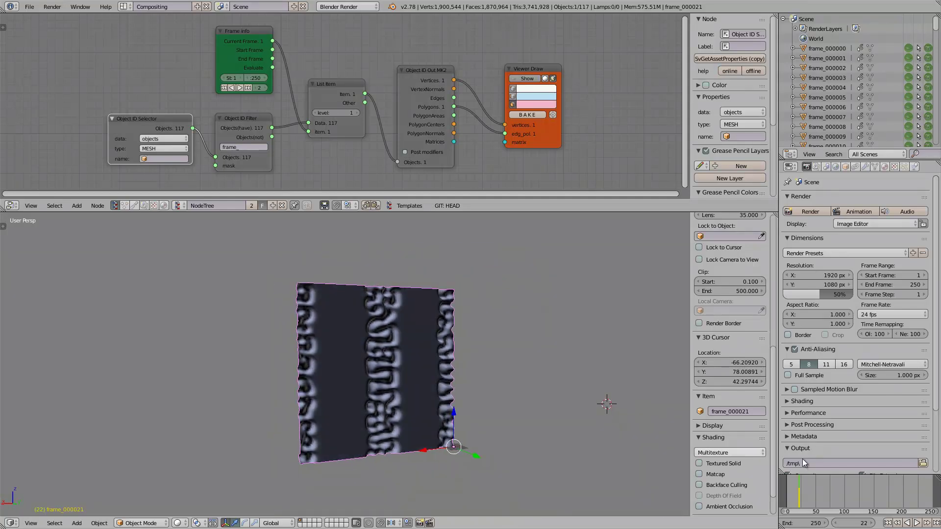
# Scrub the timeline to frame 35 and examine the imported upright mesh from another angle.
pyautogui.moveTo(804, 485)
pyautogui.mouseDown()
pyautogui.moveTo(813, 486)
pyautogui.moveTo(795, 484)
pyautogui.moveTo(824, 485)
pyautogui.moveTo(792, 481)
pyautogui.moveTo(817, 481)
pyautogui.moveTo(807, 481)
pyautogui.mouseUp()
pyautogui.moveTo(380, 314); pyautogui.dragTo(436, 314, button='middle')
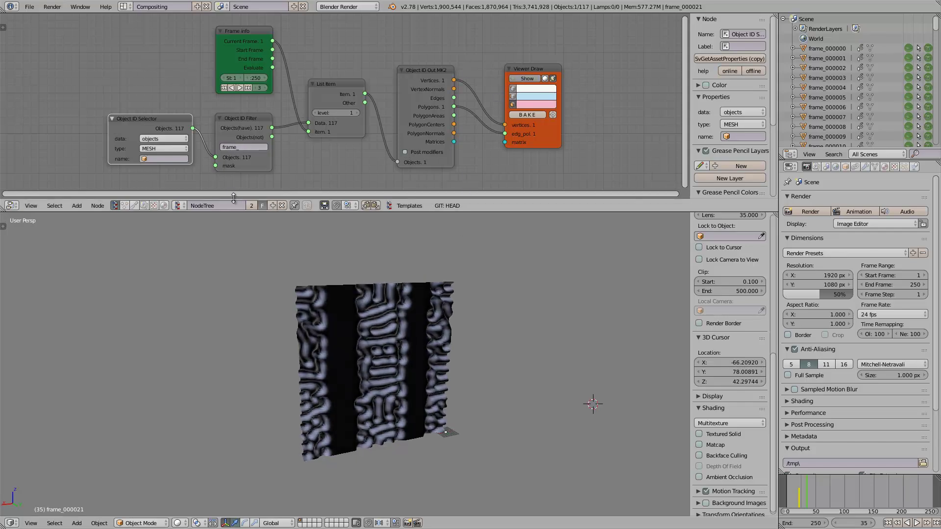
# Enlarge the node editor and move the Object ID Selector and Object ID Filter nodes away from the List Item node.
pyautogui.moveTo(239, 210); pyautogui.dragTo(240, 227)
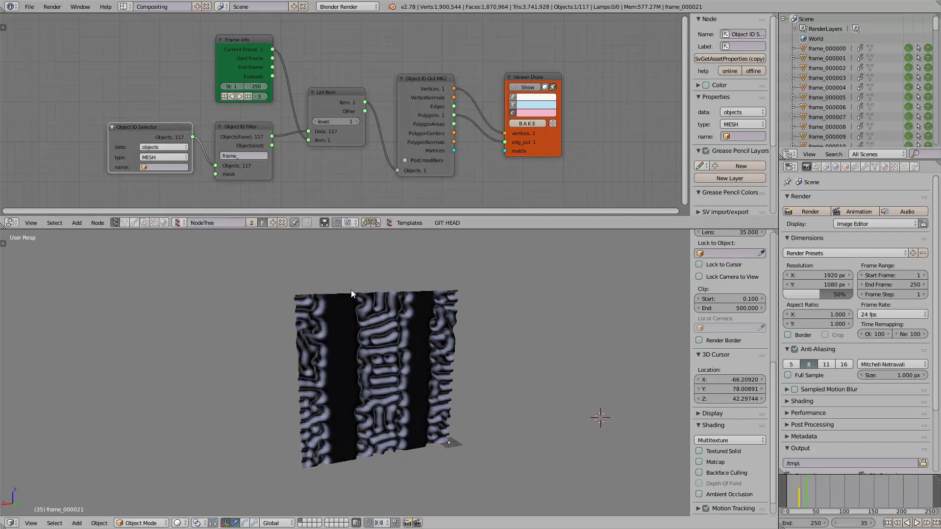
pyautogui.moveTo(162, 132); pyautogui.dragTo(100, 126)
pyautogui.scroll(2, 140, 119)
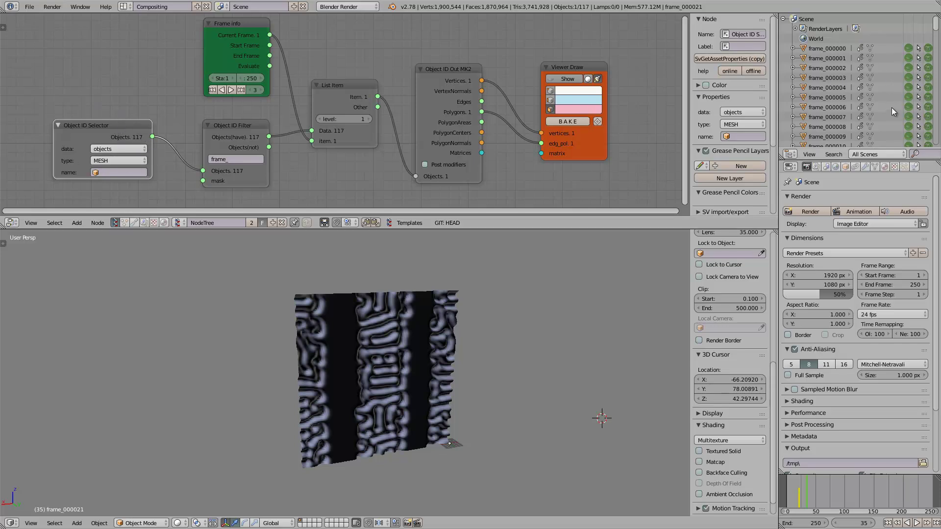
pyautogui.moveTo(128, 126); pyautogui.dragTo(114, 126)
pyautogui.moveTo(241, 135); pyautogui.dragTo(224, 133)
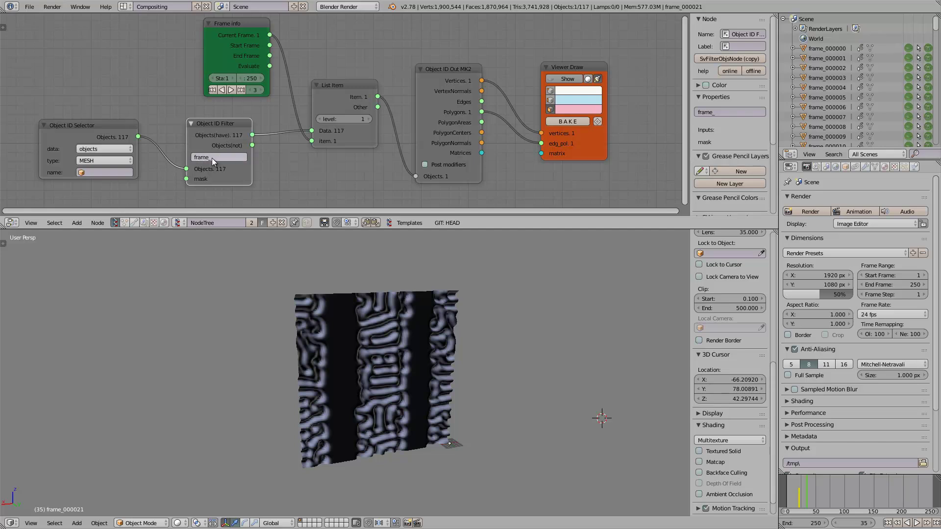
# Rearrange the Object ID Filter, List Item and Frame Info nodes to space them out more evenly.
pyautogui.moveTo(228, 125); pyautogui.dragTo(223, 127)
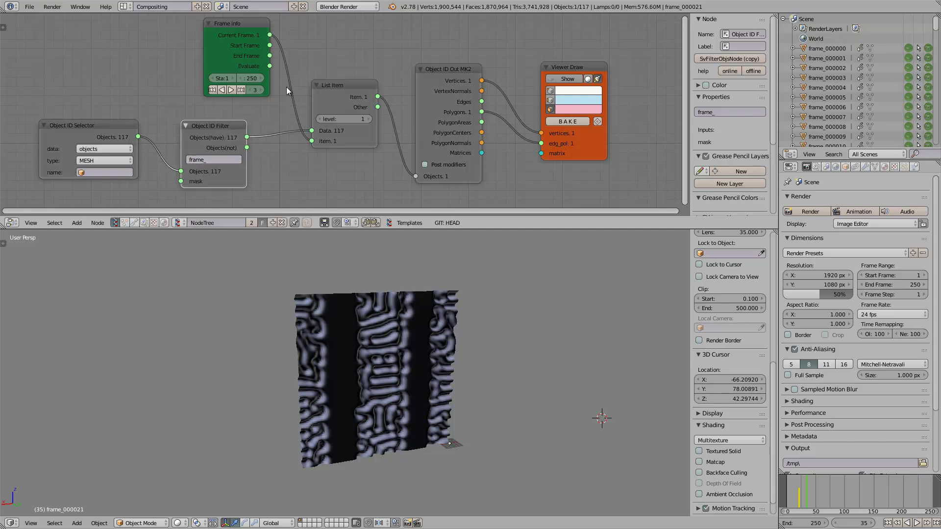
pyautogui.moveTo(316, 90); pyautogui.dragTo(322, 81)
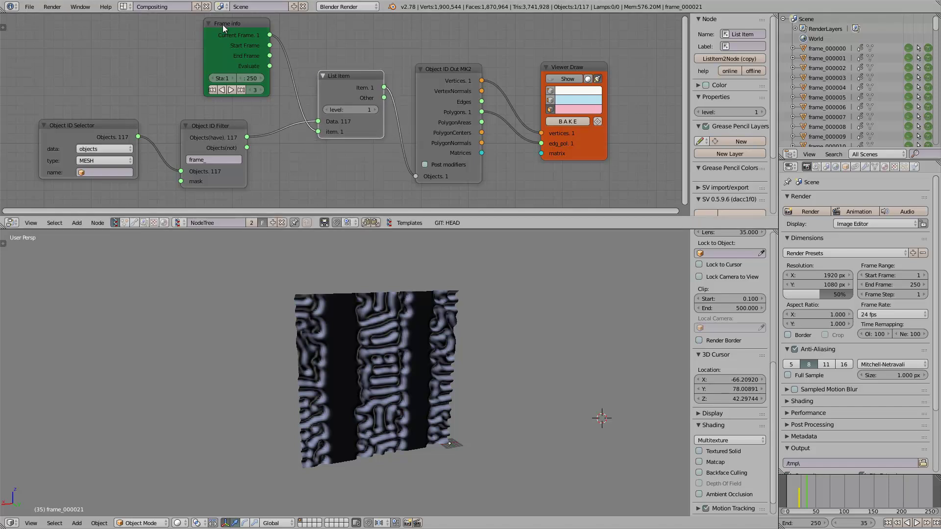
pyautogui.moveTo(222, 25); pyautogui.dragTo(217, 30)
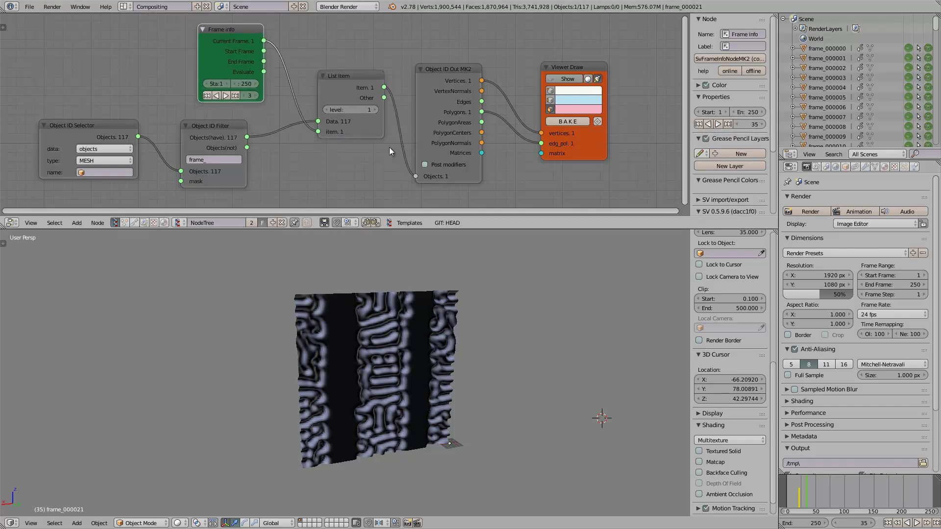
# Play the sequence to frame 75 and turn on the Viewer Draw node's display to compare it with the upright mesh.
pyautogui.moveTo(400, 304); pyautogui.dragTo(371, 300, button='middle')
pyautogui.moveTo(799, 496); pyautogui.dragTo(829, 492)
pyautogui.hotkey('alt', 'a')
pyautogui.moveTo(497, 380); pyautogui.dragTo(442, 375, button='middle')
pyautogui.hotkey('ctrl', 's')
pyautogui.click(443, 376)
pyautogui.keyDown('ctrl'); pyautogui.scroll(-3, 519, 112); pyautogui.keyUp('ctrl')
pyautogui.click(513, 80)
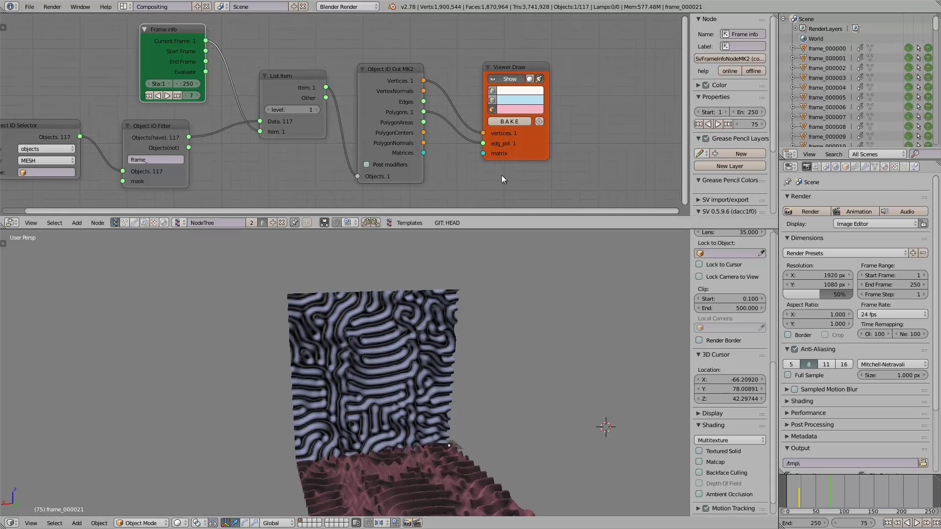
pyautogui.moveTo(468, 331)
pyautogui.mouseDown(button='middle')
pyautogui.moveTo(408, 484)
pyautogui.moveTo(400, 391)
pyautogui.moveTo(382, 397)
pyautogui.mouseUp(button='middle')
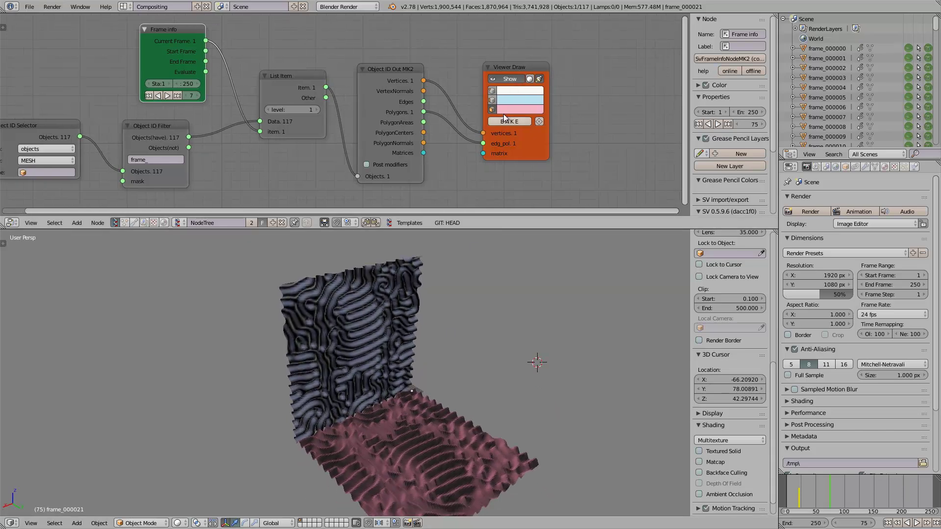
# Turn off the Viewer Draw node's display, move that node up, and place a Viewer BMesh node beside it.
pyautogui.click(505, 78)
pyautogui.moveTo(499, 65); pyautogui.dragTo(479, 41)
pyautogui.hotkey('shift', 'a')
pyautogui.click(572, 64)
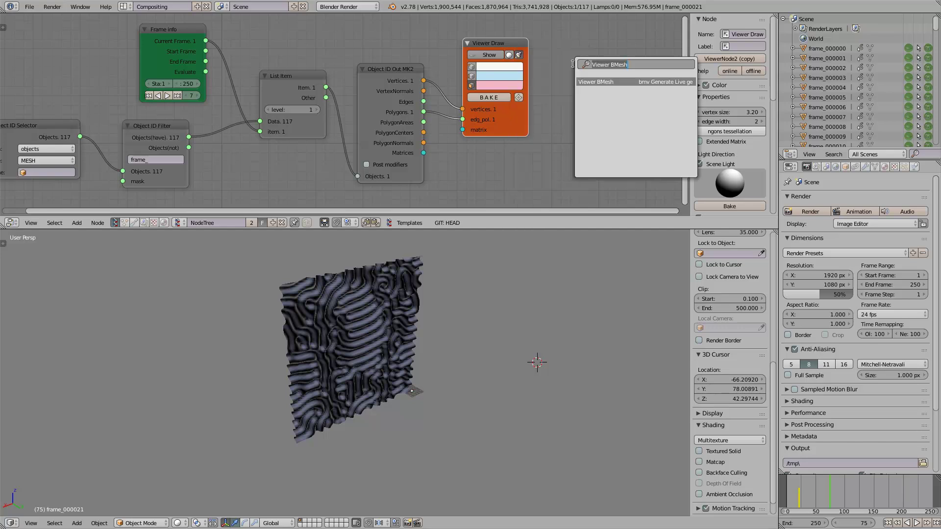
pyautogui.write('bm')
pyautogui.press('Return')
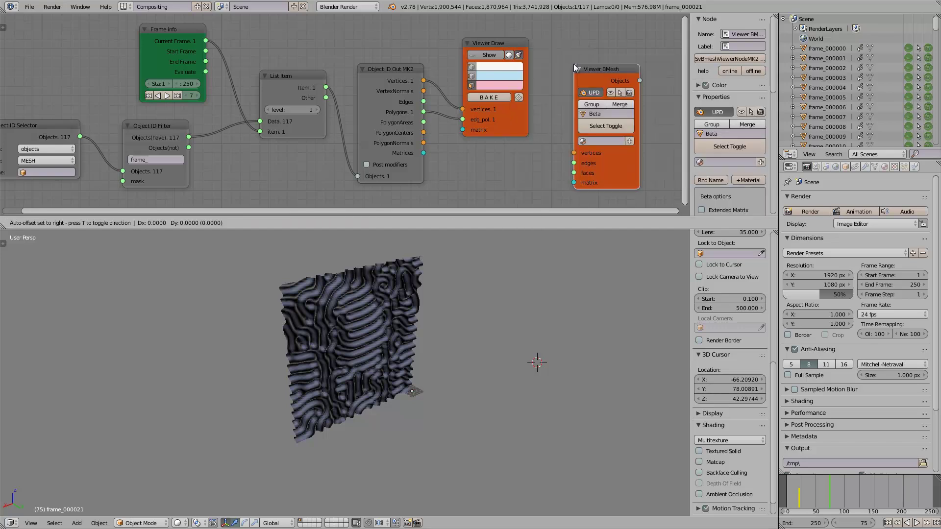
pyautogui.click(573, 64)
# Connect the Object ID Out node's Vertices and Polygons outputs to the Viewer BMesh node's vertices and faces inputs.
pyautogui.moveTo(420, 82); pyautogui.dragTo(574, 152)
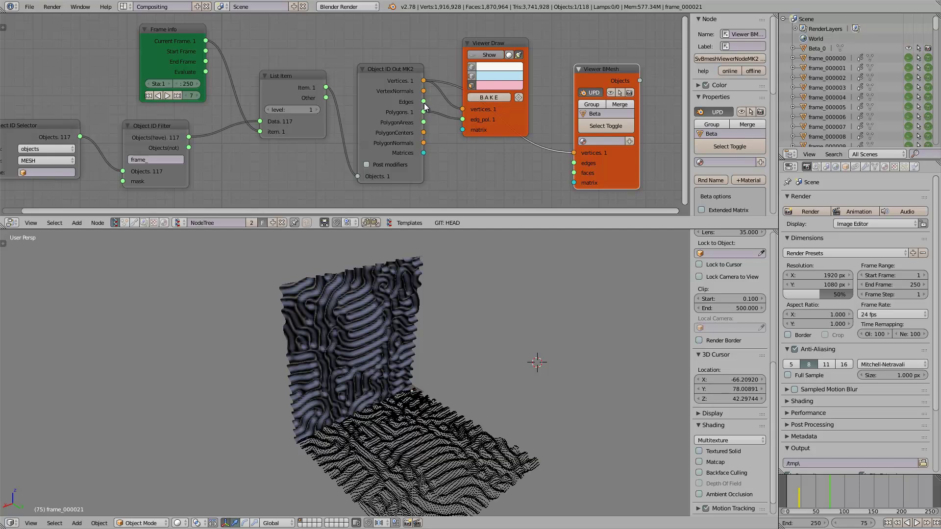
pyautogui.moveTo(423, 112); pyautogui.dragTo(574, 172)
pyautogui.moveTo(483, 343); pyautogui.dragTo(435, 517, button='middle')
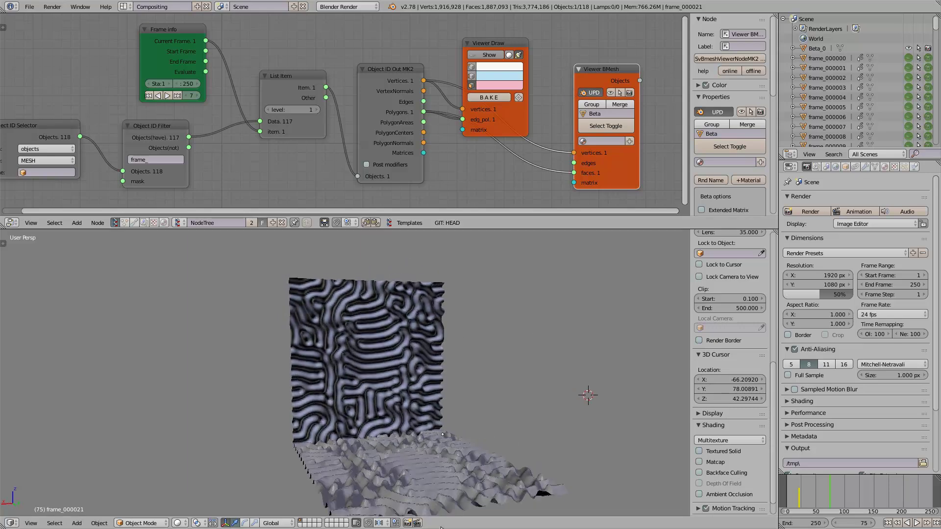
# Select the generated Beta_0 mesh and give it a Displace modifier with strength 0.
pyautogui.rightClick(419, 460)
pyautogui.scroll(-1, 458, 430)
pyautogui.moveTo(418, 460); pyautogui.dragTo(424, 387, button='middle')
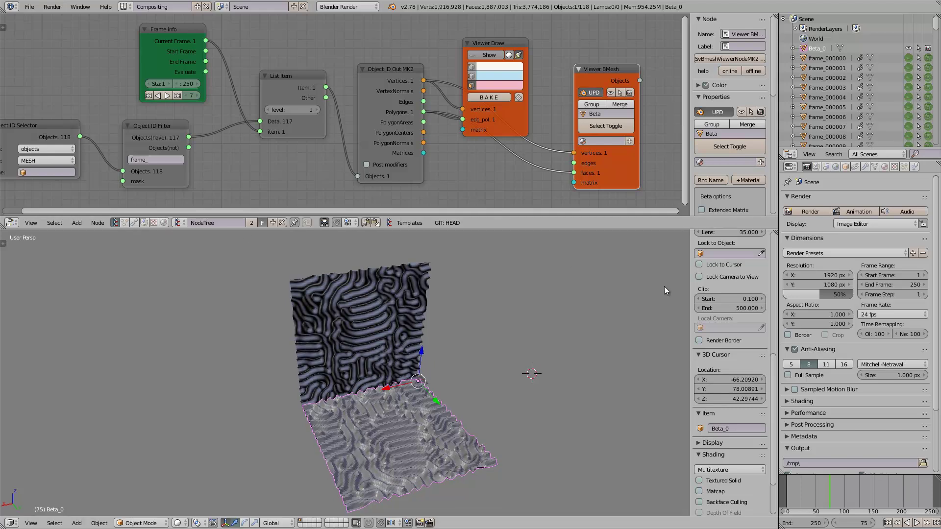
pyautogui.click(865, 167)
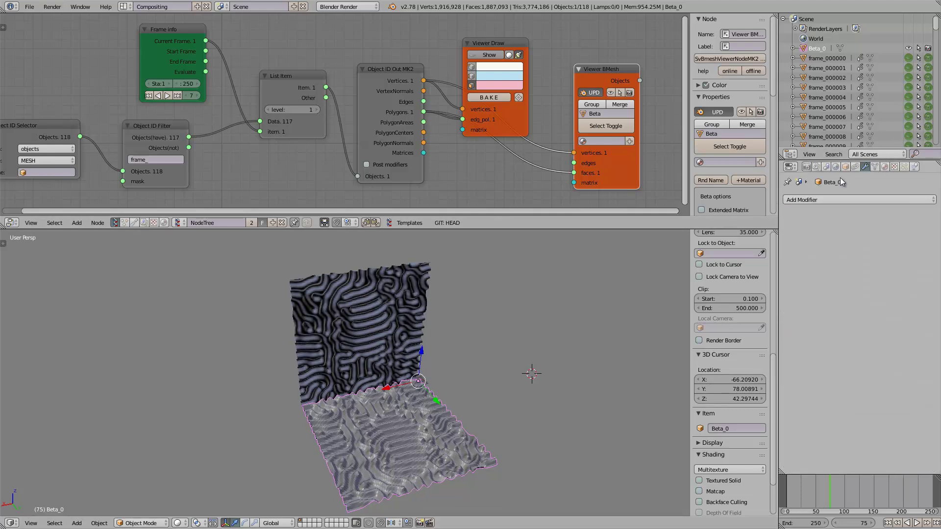
pyautogui.click(857, 200)
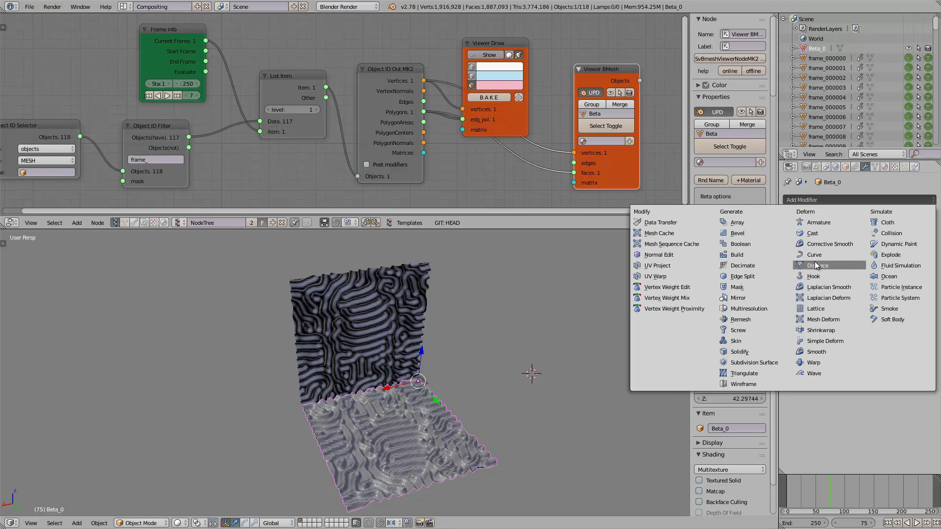
pyautogui.click(816, 267)
pyautogui.click(911, 310)
pyautogui.write('0')
pyautogui.press('Return')
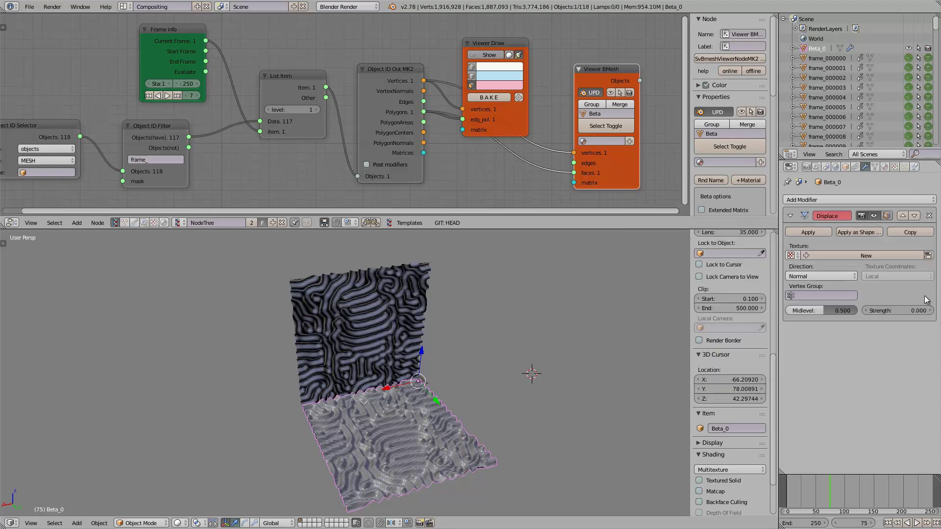
pyautogui.moveTo(421, 376); pyautogui.dragTo(437, 365, button='middle')
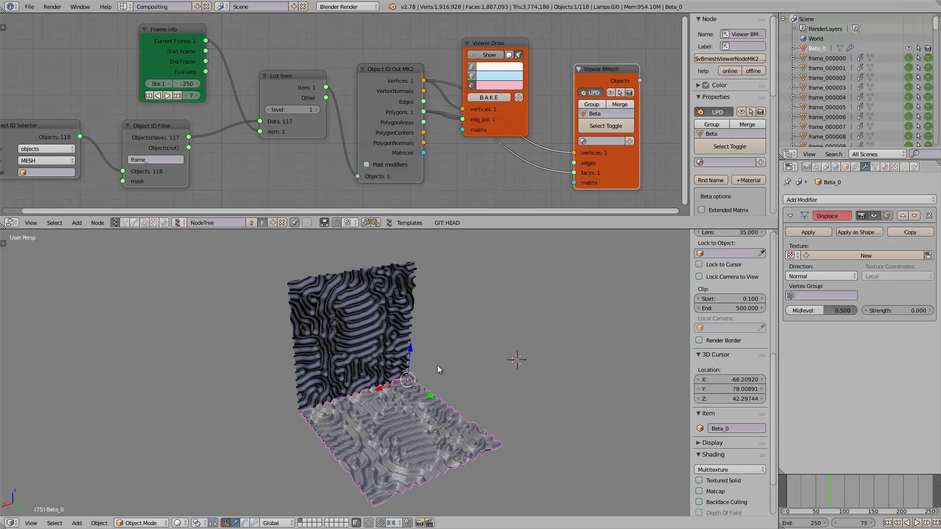
# Export the selected mesh to the Desktop as Alembic file rd_import_002.abc with end frame 75.
pyautogui.click(29, 7)
pyautogui.click(33, 8)
pyautogui.moveTo(77, 191)
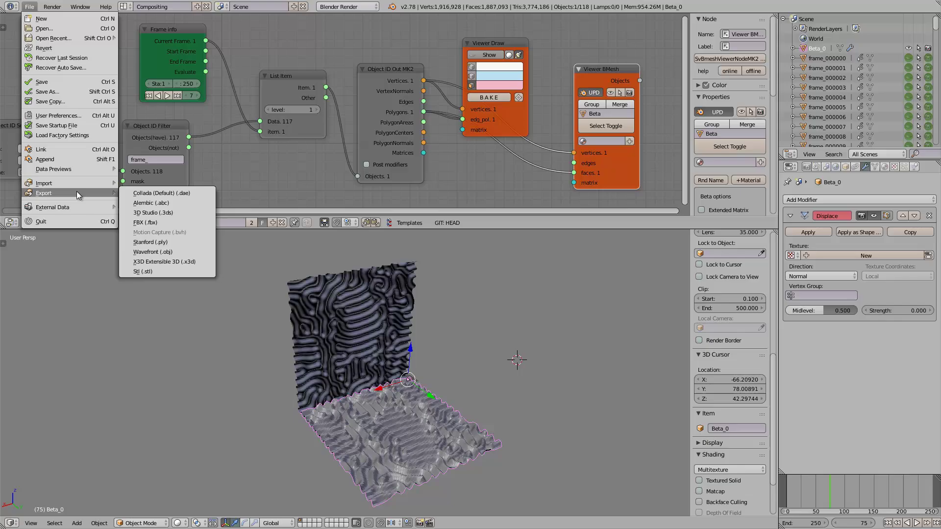
pyautogui.click(169, 205)
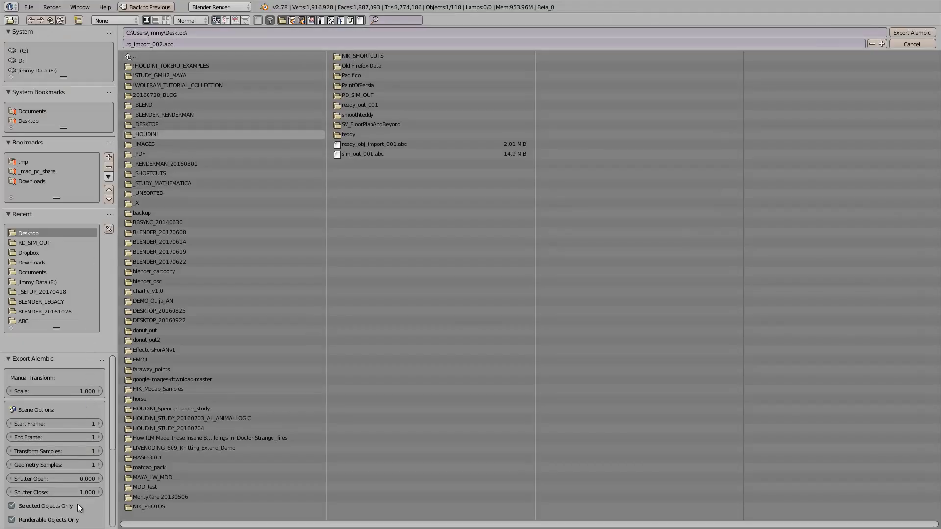
pyautogui.click(58, 438)
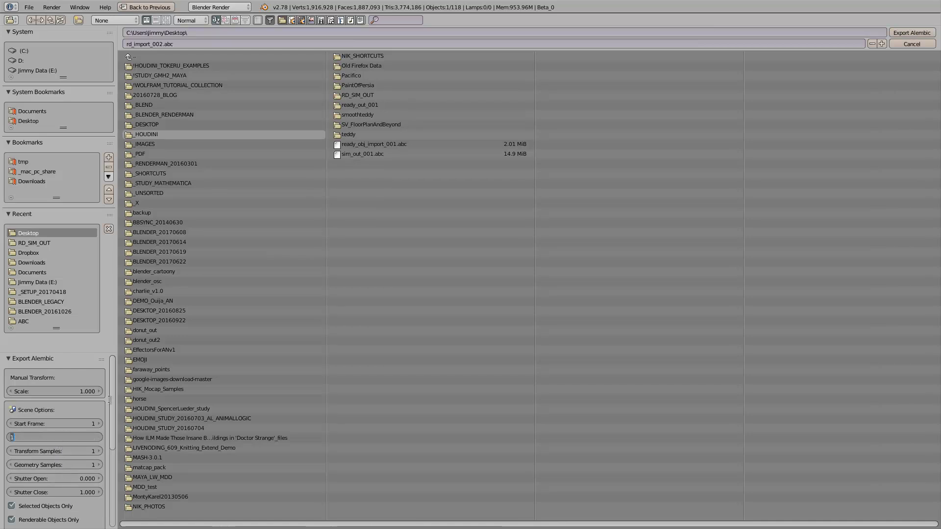
pyautogui.press('Return')
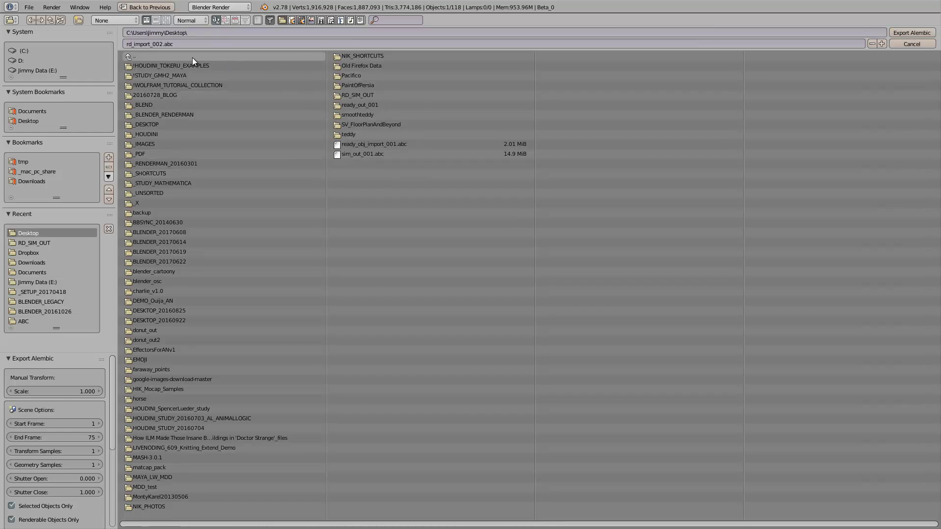
pyautogui.click(895, 31)
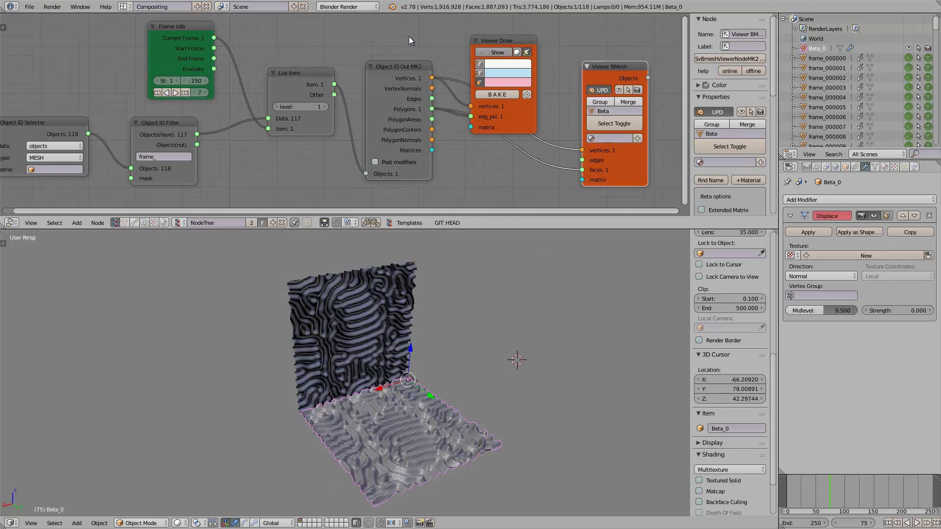
# Start a new scene and delete all of its default objects.
pyautogui.click(39, 11)
pyautogui.click(43, 21)
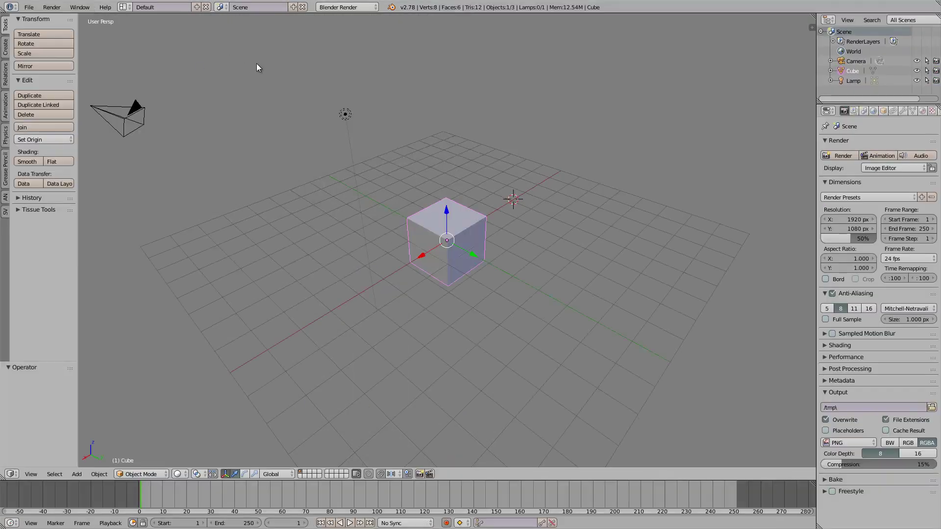
pyautogui.moveTo(414, 195); pyautogui.dragTo(434, 195, button='middle')
pyautogui.scroll(-3, 428, 177)
pyautogui.press('a')
pyautogui.press('a')
pyautogui.press('x')
pyautogui.click(488, 162)
# Import the Alembic file rd_import_002.abc from the Desktop.
pyautogui.click(29, 8)
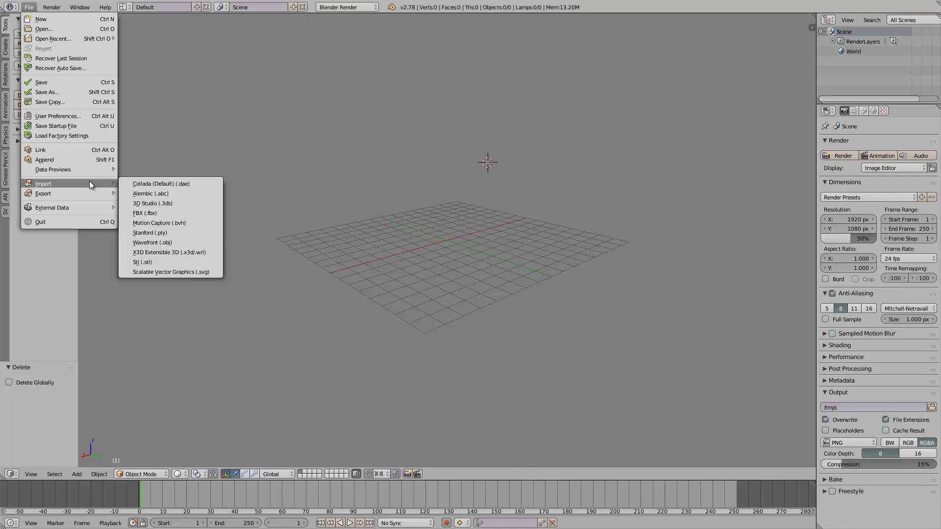
pyautogui.click(168, 193)
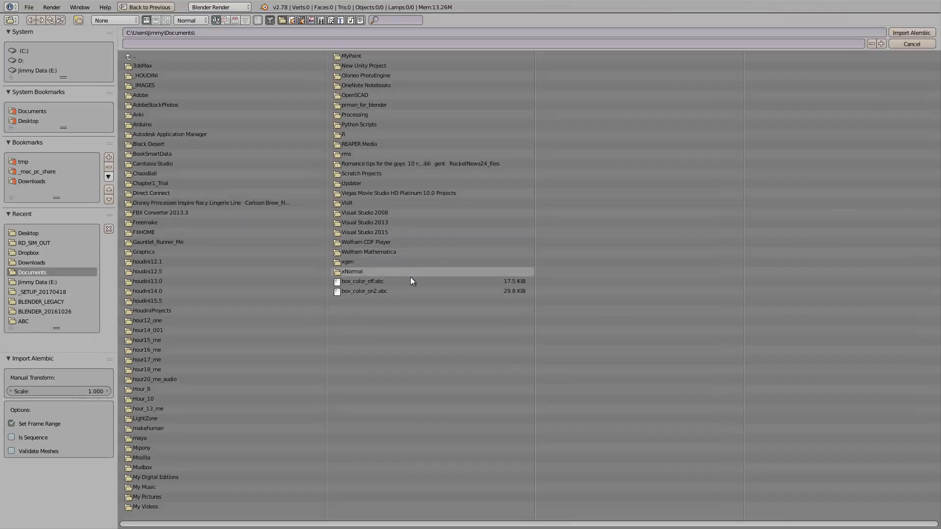
pyautogui.click(57, 122)
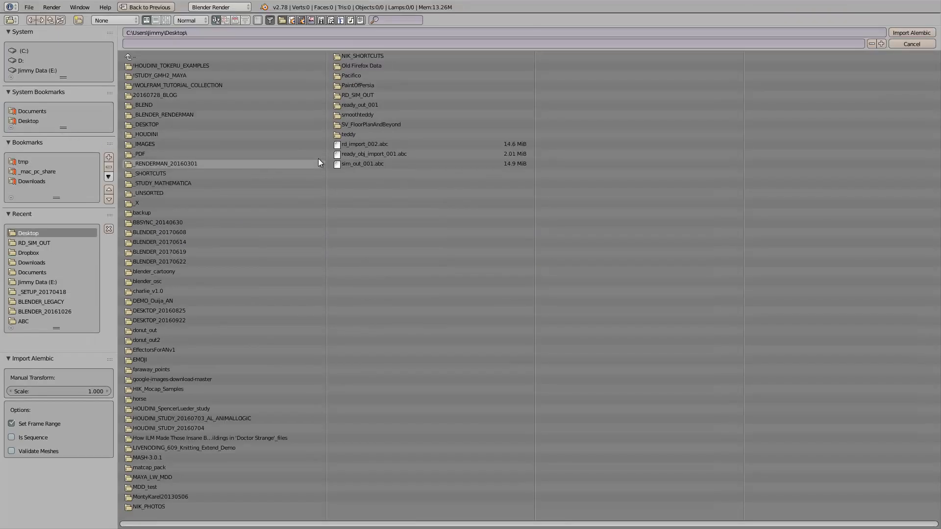
pyautogui.click(375, 144)
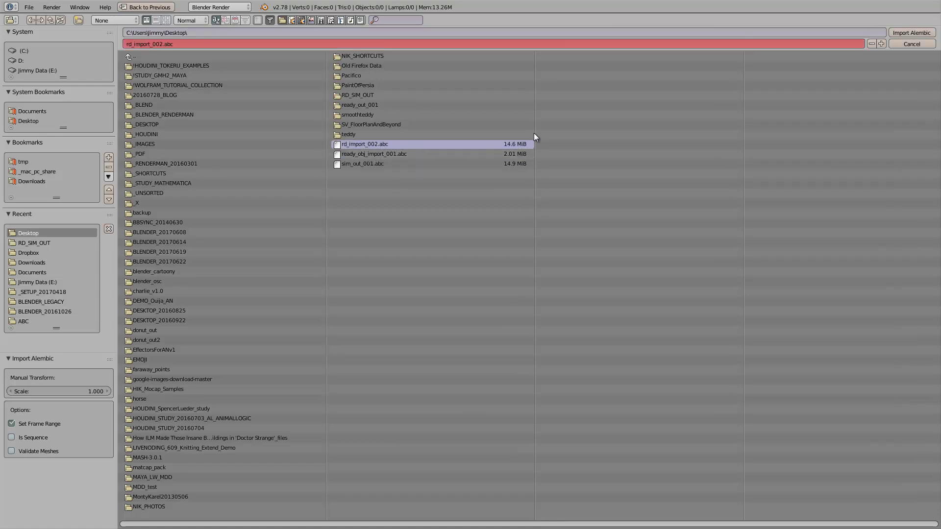
pyautogui.click(903, 32)
pyautogui.scroll(-8, 458, 306)
pyautogui.scroll(6, 534, 281)
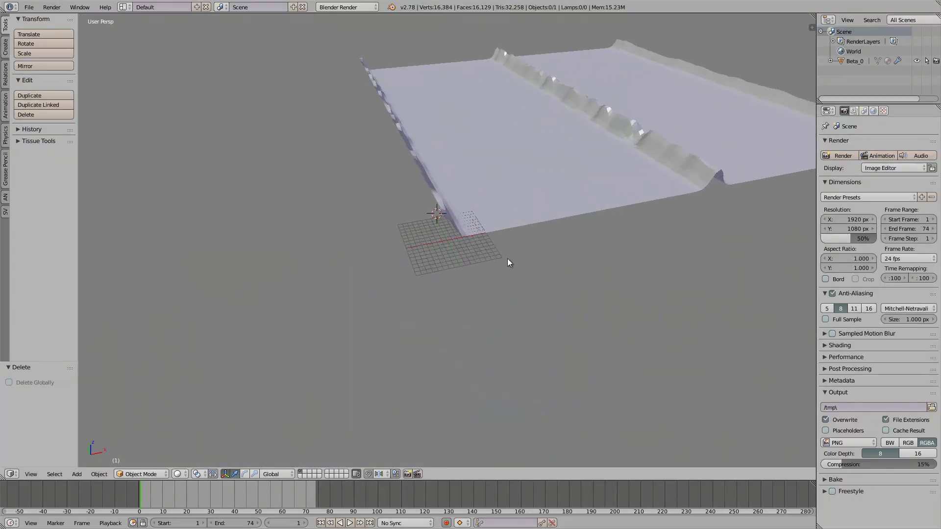
# Select the imported Alembic mesh, widen the Properties editor and scrub through the timeline.
pyautogui.moveTo(158, 498); pyautogui.dragTo(237, 486)
pyautogui.rightClick(636, 113)
pyautogui.scroll(2, 657, 117)
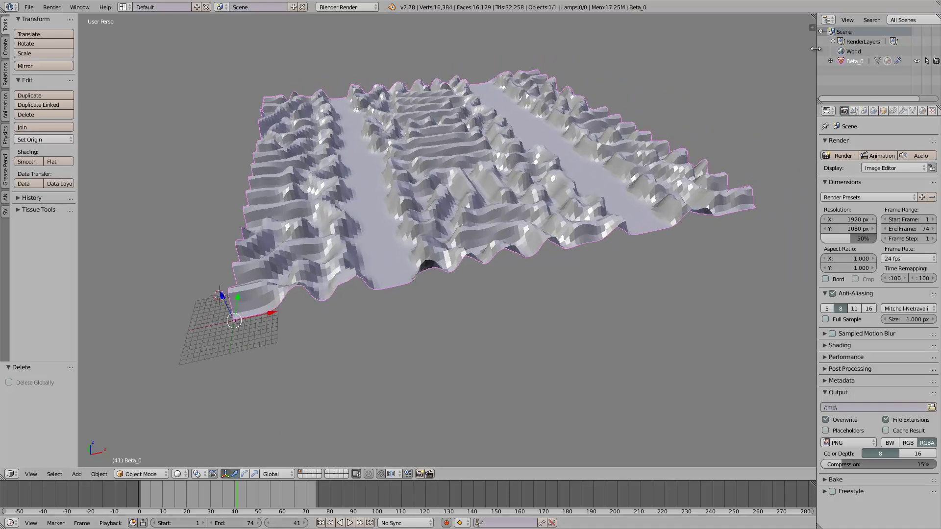
pyautogui.moveTo(816, 53); pyautogui.dragTo(721, 69)
pyautogui.moveTo(516, 189); pyautogui.dragTo(391, 202, button='middle')
pyautogui.moveTo(143, 489); pyautogui.dragTo(231, 494)
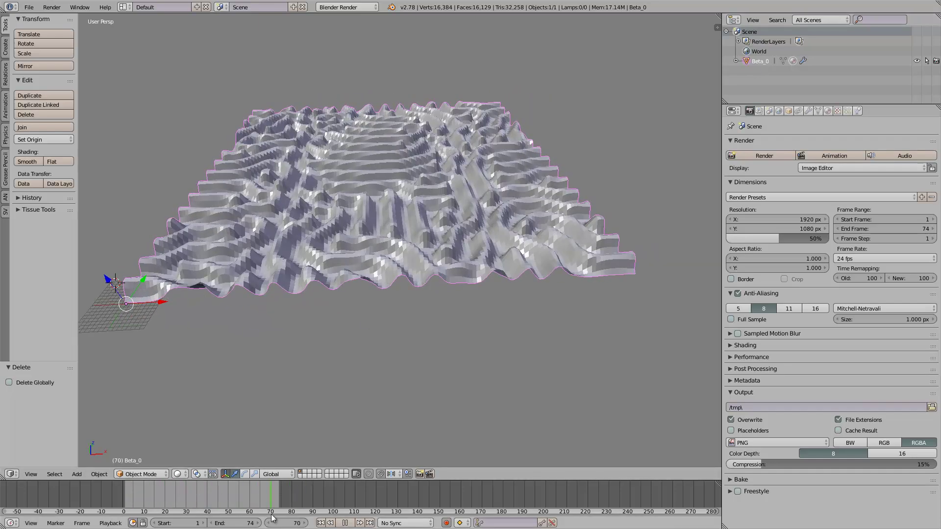
# Play the imported mesh animation and examine it from a higher angle, stopping at frame 58.
pyautogui.press('Escape')
pyautogui.moveTo(410, 279); pyautogui.dragTo(384, 299, button='middle')
pyautogui.scroll(-3, 439, 196)
pyautogui.moveTo(437, 192); pyautogui.dragTo(398, 251, button='middle')
pyautogui.scroll(2, 422, 260)
pyautogui.moveTo(206, 491); pyautogui.dragTo(202, 491)
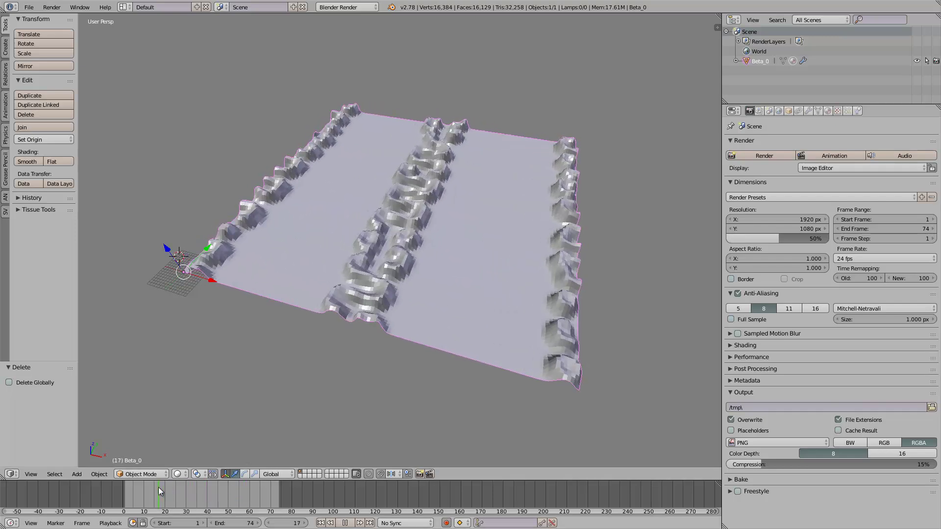
pyautogui.hotkey('alt', 'a')
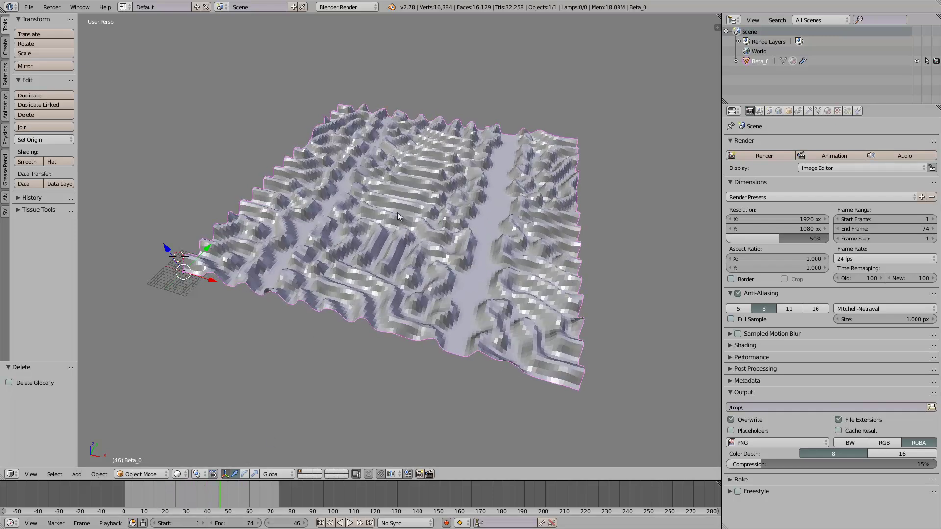
pyautogui.hotkey('alt', 'a')
pyautogui.hotkey('alt', 'a')
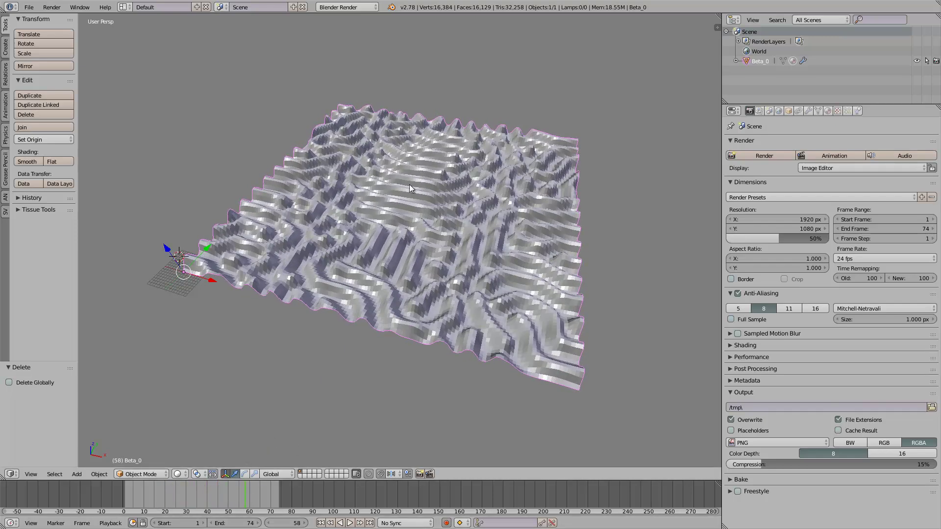
pyautogui.moveTo(247, 495)
pyautogui.mouseDown()
pyautogui.moveTo(231, 497)
pyautogui.moveTo(245, 492)
pyautogui.mouseUp()
# Add a Wireframe modifier to the Beta_0 mesh and set its thickness to 0.0910.
pyautogui.click(808, 111)
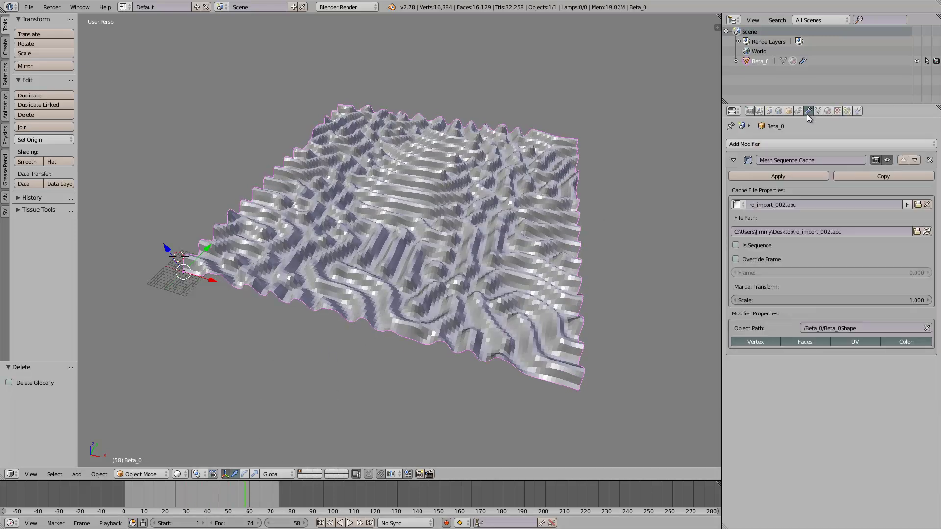
pyautogui.click(795, 144)
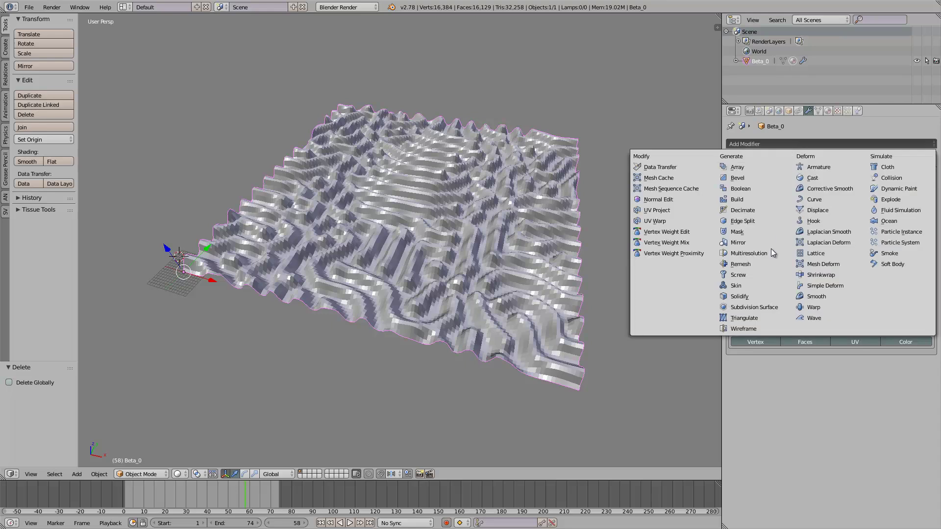
pyautogui.click(768, 328)
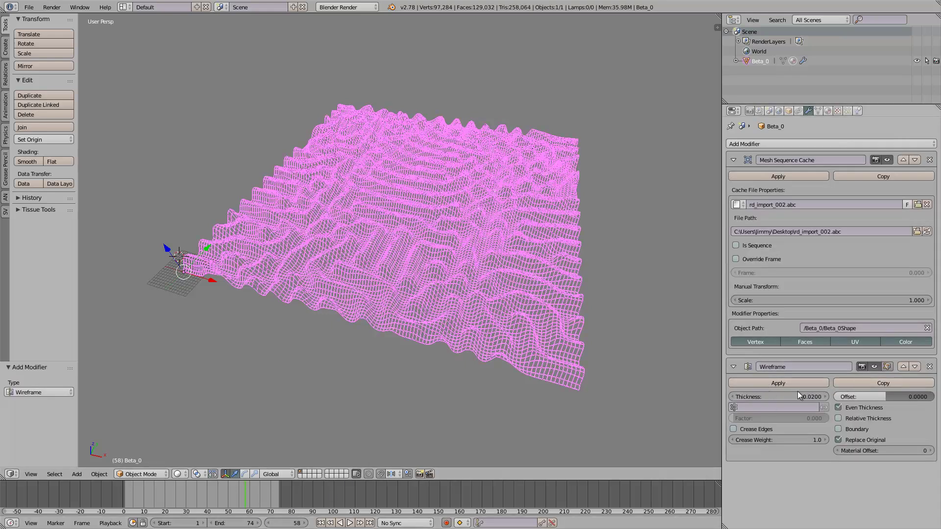
pyautogui.moveTo(804, 397); pyautogui.dragTo(823, 397)
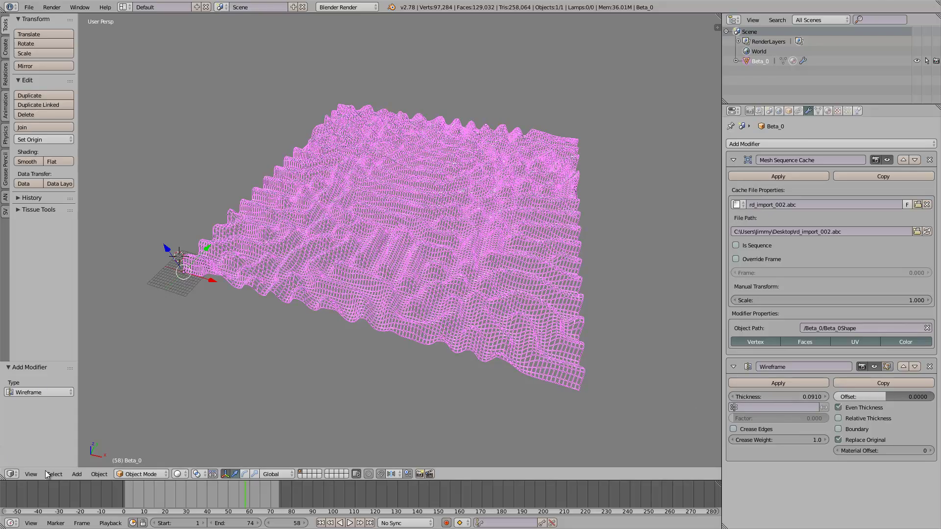
# Play the wireframe mesh, stop at frame 70 and examine it up close.
pyautogui.hotkey('alt', 'a')
pyautogui.moveTo(269, 486); pyautogui.dragTo(270, 486)
pyautogui.moveTo(363, 357); pyautogui.dragTo(409, 259, button='middle')
pyautogui.scroll(3, 419, 258)
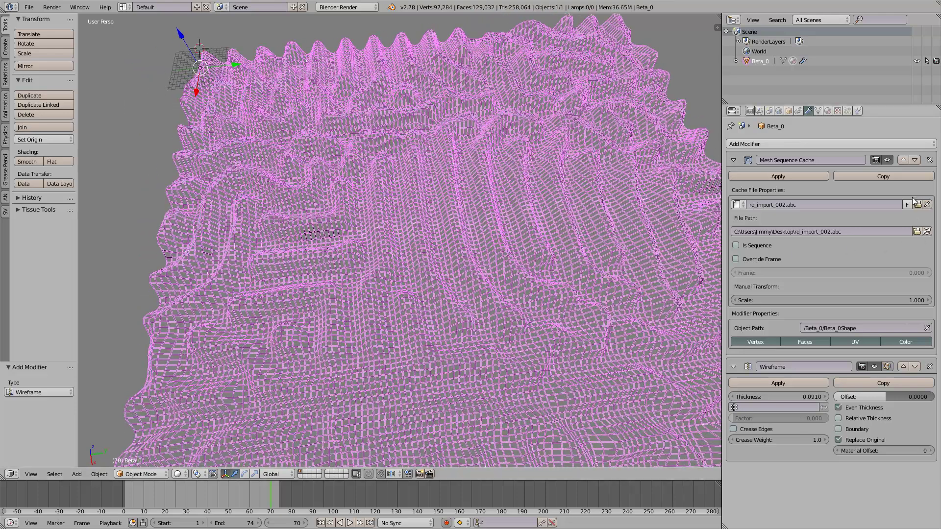
# Remove the Wireframe modifier from Beta_0 and switch to the Compositing screen layout.
pyautogui.click(929, 367)
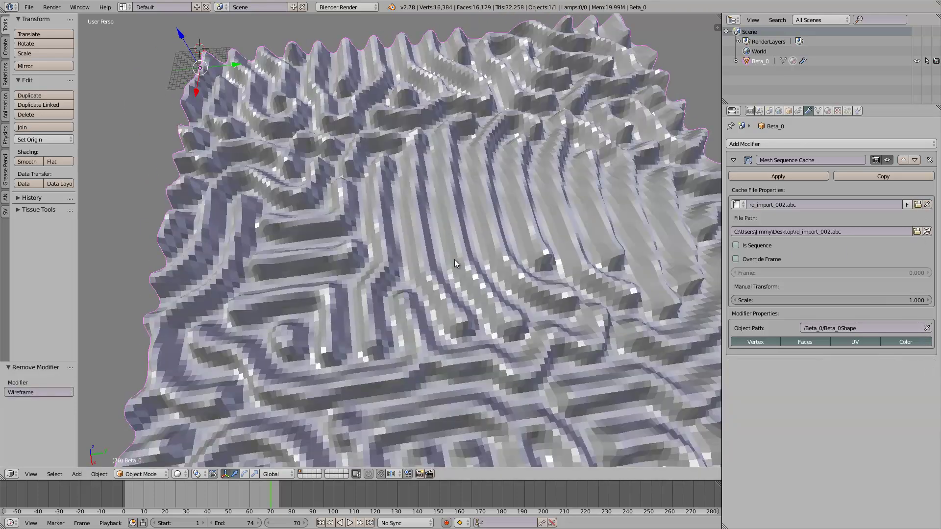
pyautogui.scroll(-8, 343, 196)
pyautogui.click(123, 7)
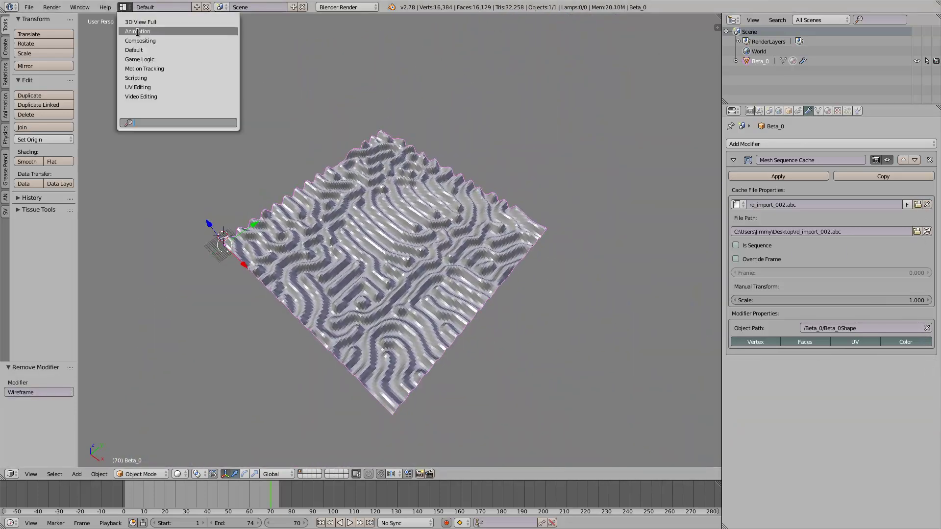
pyautogui.click(142, 37)
pyautogui.scroll(-8, 549, 383)
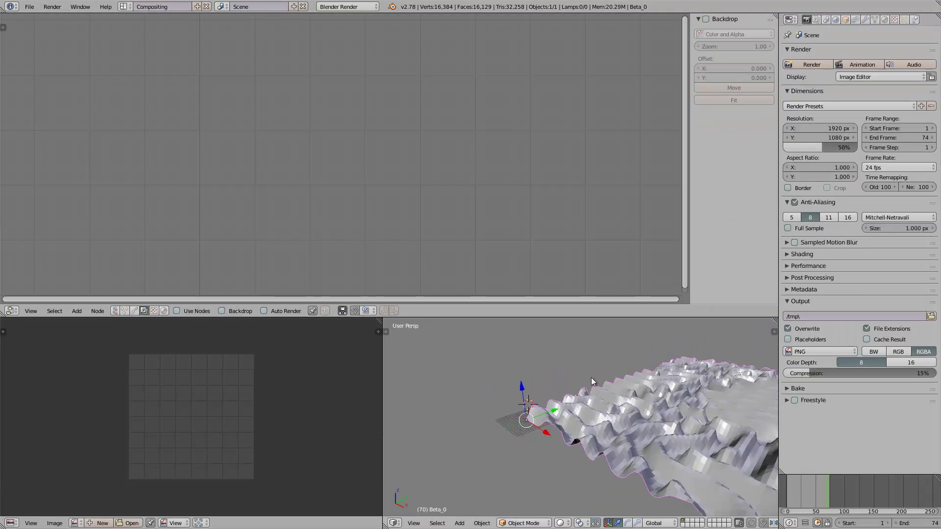
# Create a new Sverchok node tree and add an Objects in mk3 node that reads the selected Beta_0 mesh.
pyautogui.click(117, 311)
pyautogui.click(210, 311)
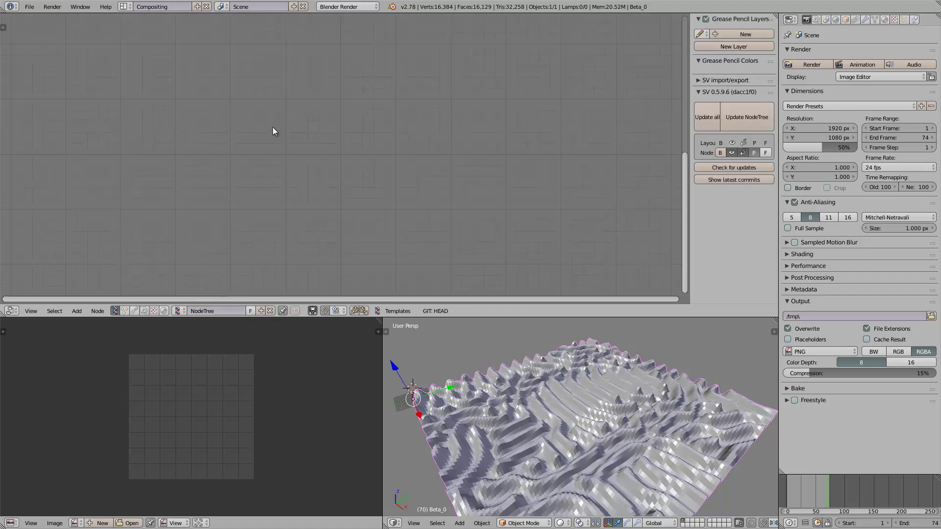
pyautogui.press('space')
pyautogui.write('objects in')
pyautogui.press('Return')
pyautogui.click(221, 119)
pyautogui.click(256, 210)
pyautogui.click(259, 224)
pyautogui.moveTo(399, 190); pyautogui.dragTo(346, 180, button='middle')
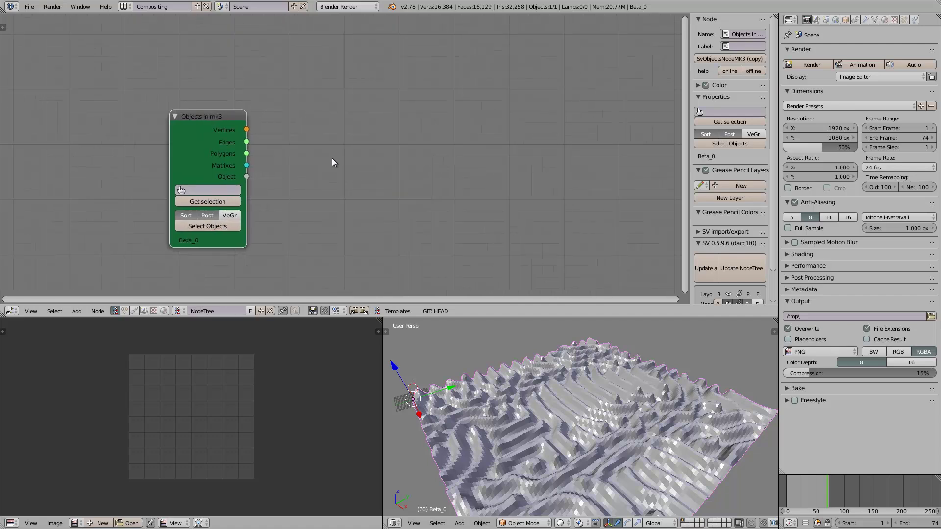
# Add a Bevel node fed by the object's vertices, edges and polygons, using the Percent amount type with Vertex only enabled.
pyautogui.hotkey('alt', 'space')
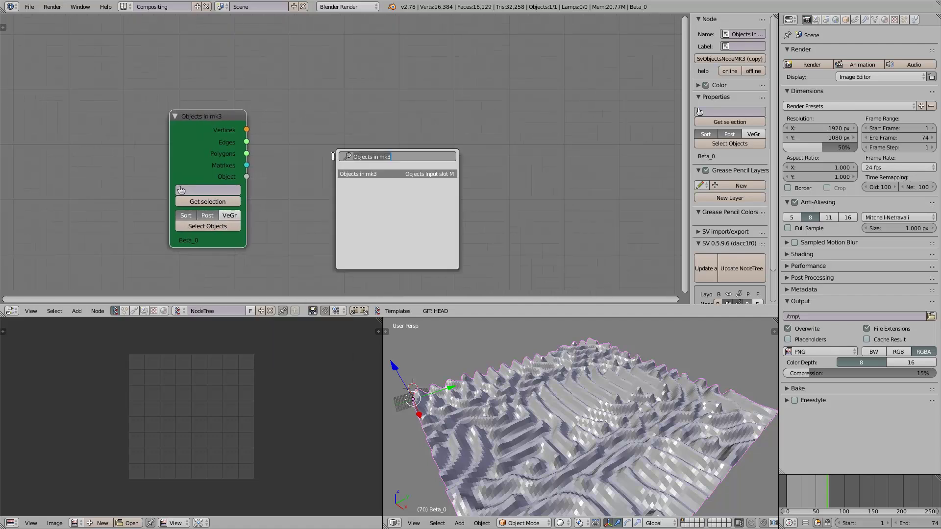
pyautogui.write('bevel')
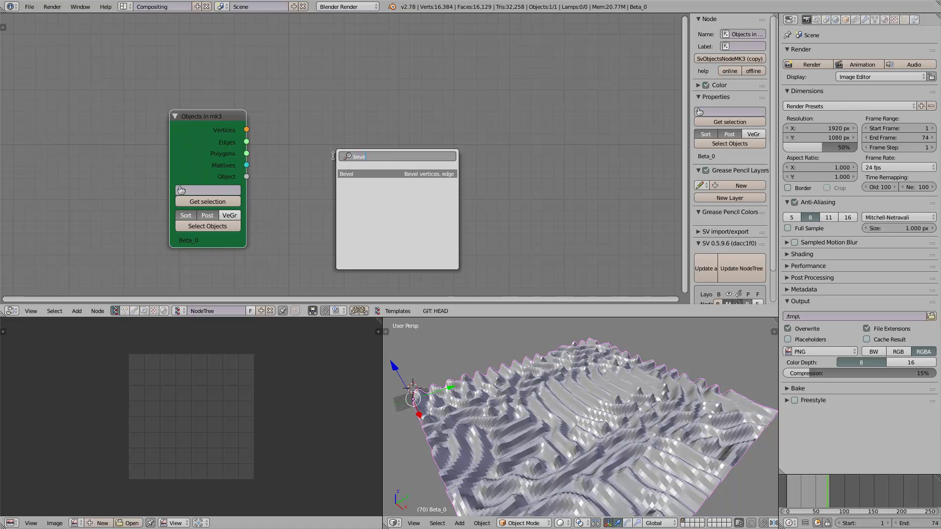
pyautogui.press('Return')
pyautogui.click(309, 90)
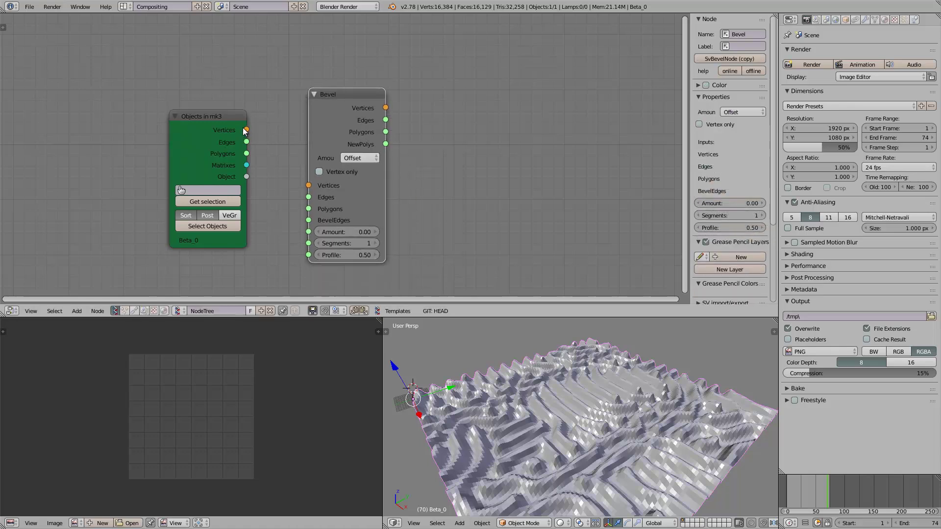
pyautogui.moveTo(246, 130)
pyautogui.mouseDown()
pyautogui.moveTo(308, 185)
pyautogui.moveTo(247, 143)
pyautogui.moveTo(308, 208)
pyautogui.mouseUp()
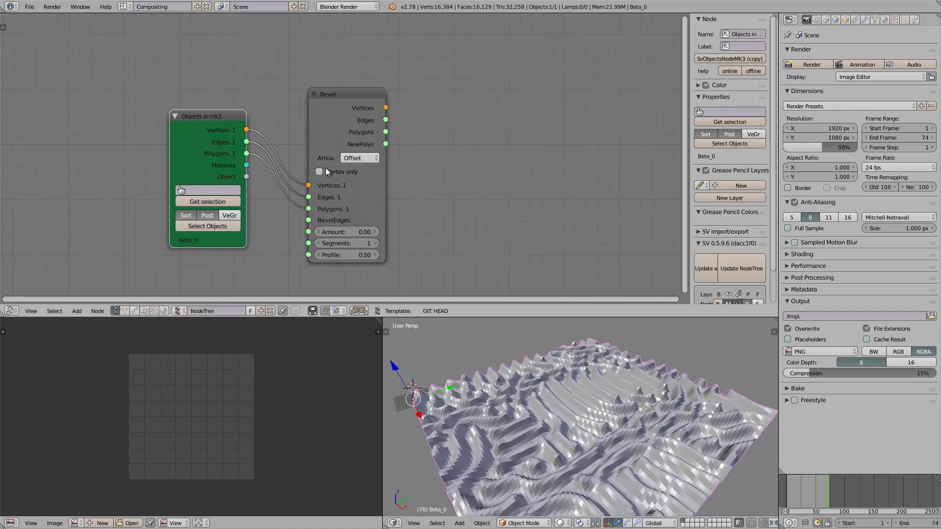
pyautogui.click(349, 159)
pyautogui.click(360, 108)
# Add a Viewer Draw node and connect the Bevel node's vertices and polygons to it.
pyautogui.hotkey('shift', 'a')
pyautogui.click(441, 112)
pyautogui.write('view')
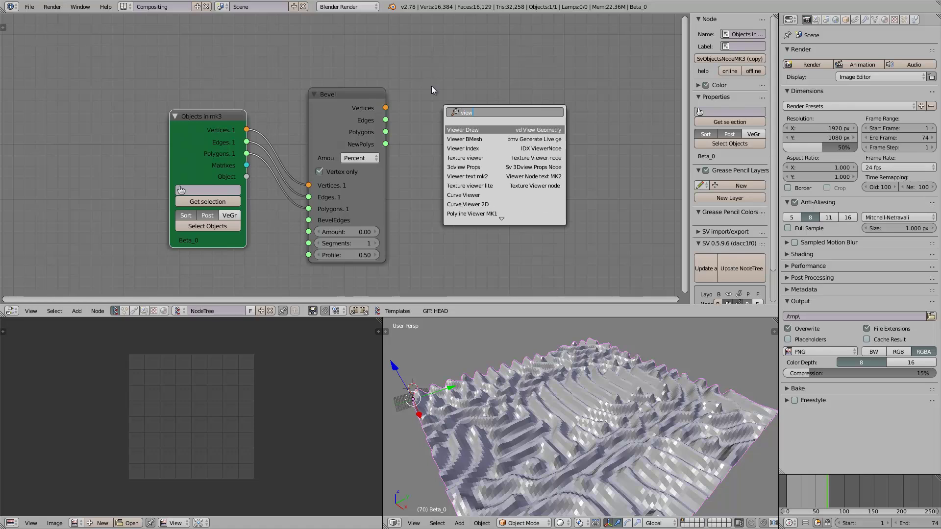
pyautogui.press('Return')
pyautogui.click(431, 87)
pyautogui.moveTo(388, 106)
pyautogui.mouseDown()
pyautogui.moveTo(429, 170)
pyautogui.moveTo(386, 132)
pyautogui.mouseUp()
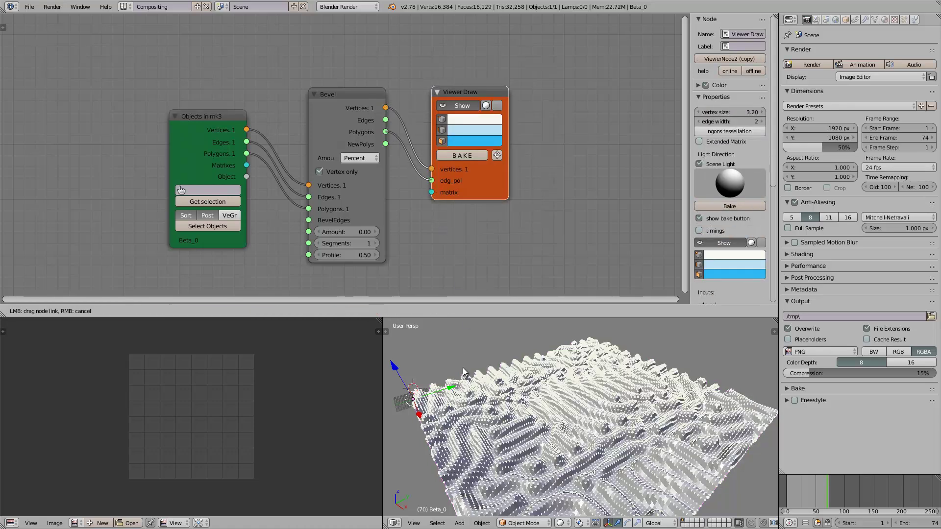
# Move the Beta_0 mesh to another layer so only the Sverchok viewer geometry is displayed.
pyautogui.moveTo(571, 411); pyautogui.dragTo(591, 389, button='middle')
pyautogui.scroll(-4, 590, 390)
pyautogui.press('x')
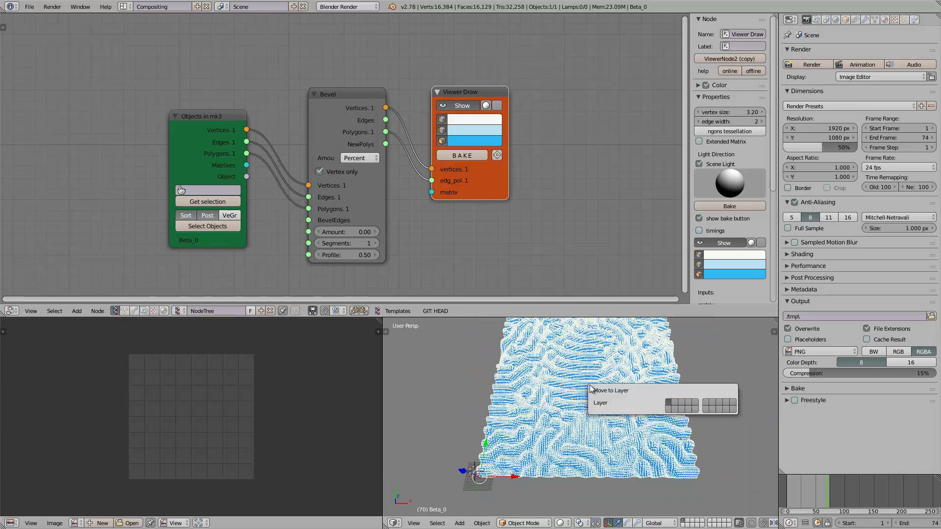
pyautogui.click(590, 392)
pyautogui.scroll(4, 475, 349)
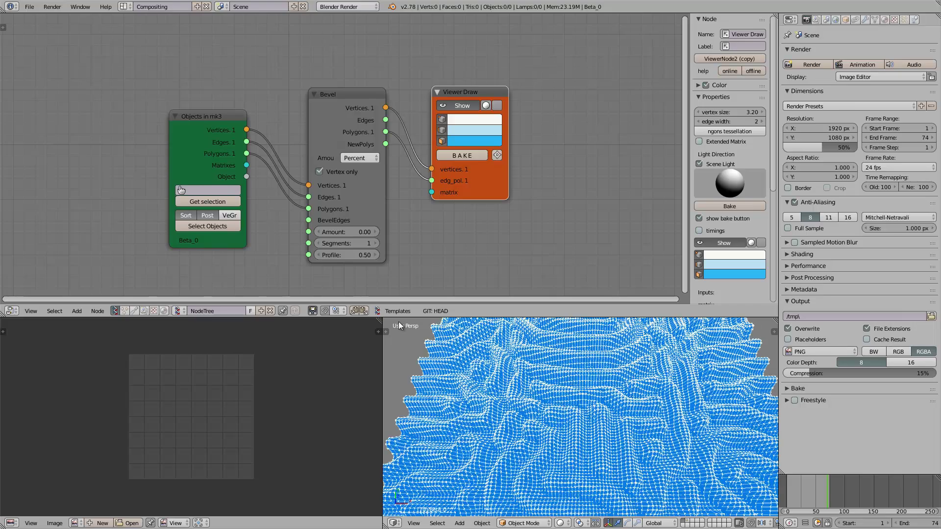
# Expand the 3D view over the image editor and turn off vertex display in the Viewer Draw node.
pyautogui.moveTo(380, 319); pyautogui.dragTo(370, 331)
pyautogui.scroll(-6, 462, 392)
pyautogui.scroll(4, 451, 404)
pyautogui.moveTo(462, 393)
pyautogui.mouseDown(button='middle')
pyautogui.moveTo(450, 404)
pyautogui.moveTo(433, 396)
pyautogui.mouseUp(button='middle')
pyautogui.scroll(3, 449, 401)
pyautogui.moveTo(482, 372); pyautogui.dragTo(456, 375, button='middle')
pyautogui.scroll(4, 393, 135)
pyautogui.click(368, 162)
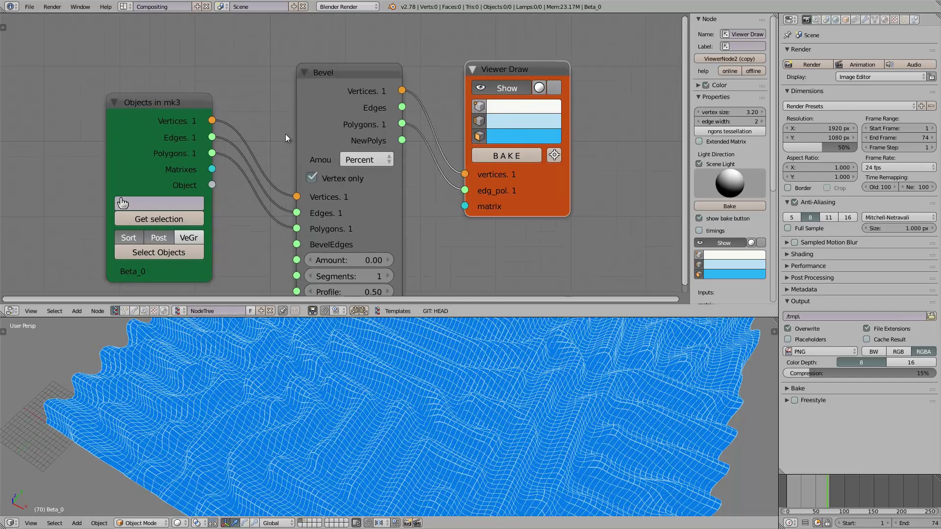
# Set the Bevel amount to 0.30 and play the animation from frame 0.
pyautogui.moveTo(286, 136); pyautogui.dragTo(237, 105, button='middle')
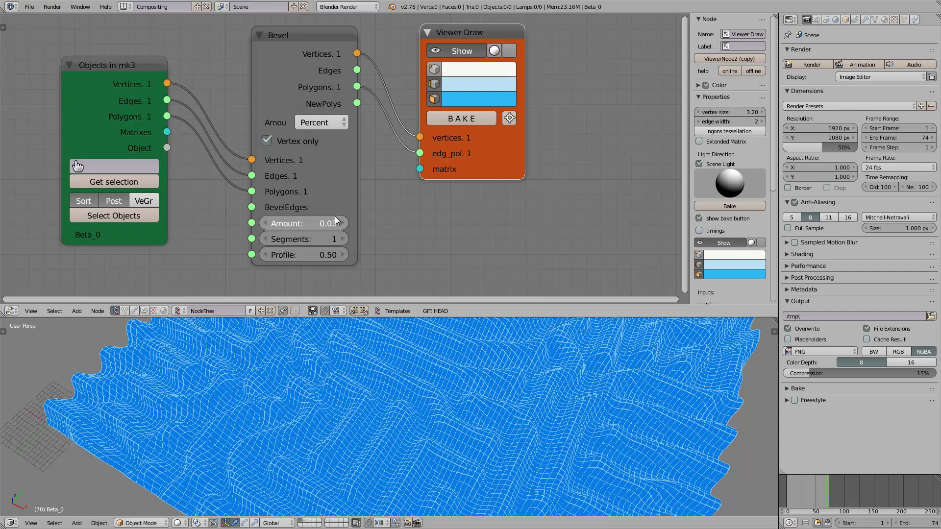
pyautogui.moveTo(342, 218); pyautogui.dragTo(348, 222)
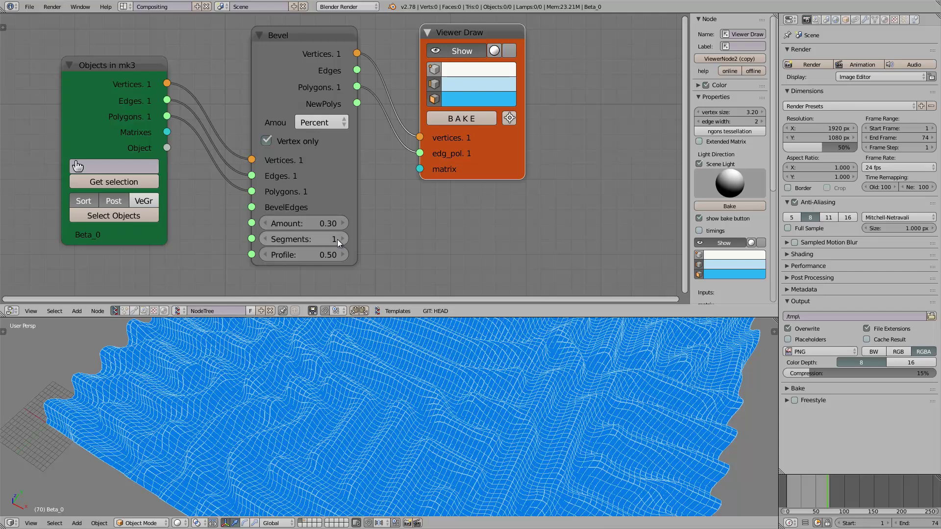
pyautogui.click(790, 487)
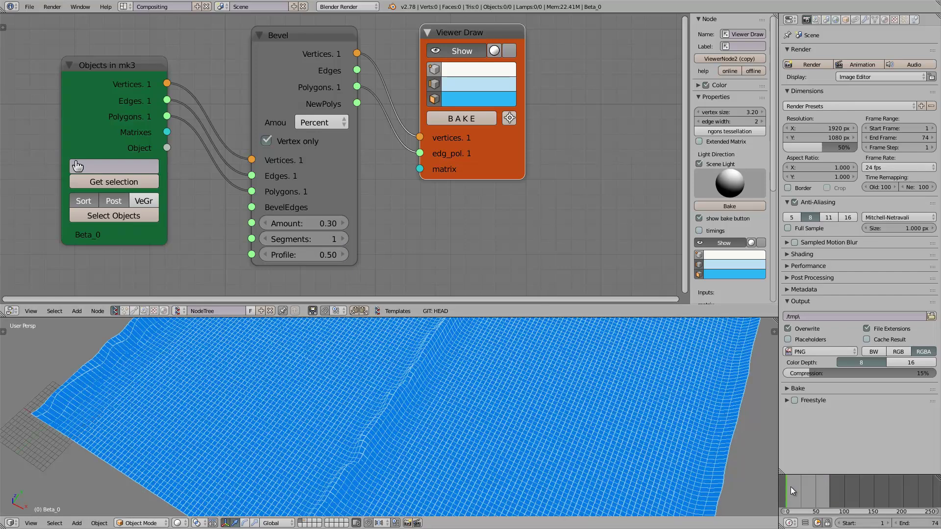
pyautogui.hotkey('alt', 'a')
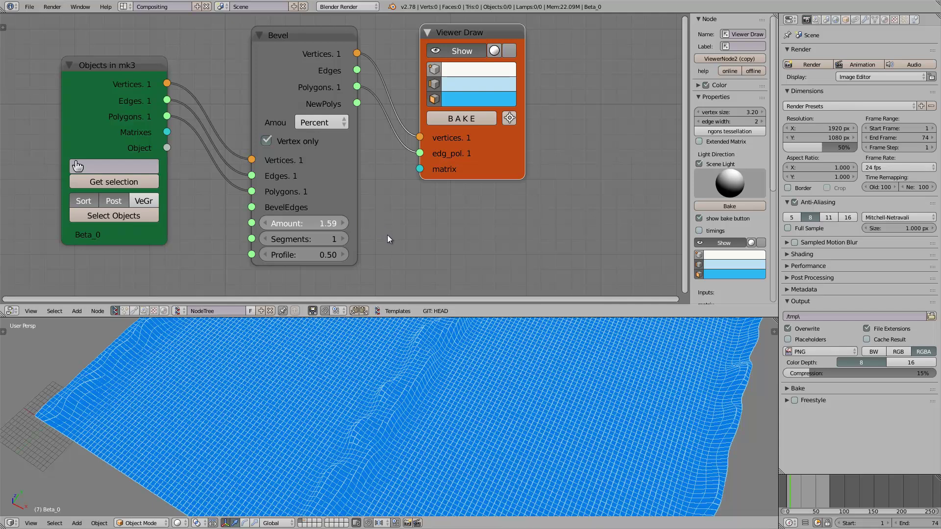
# Raise the Bevel amount to 1.98, switch its amount type to Offset and examine the resulting mesh up close.
pyautogui.moveTo(387, 235); pyautogui.dragTo(304, 163)
pyautogui.click(318, 123)
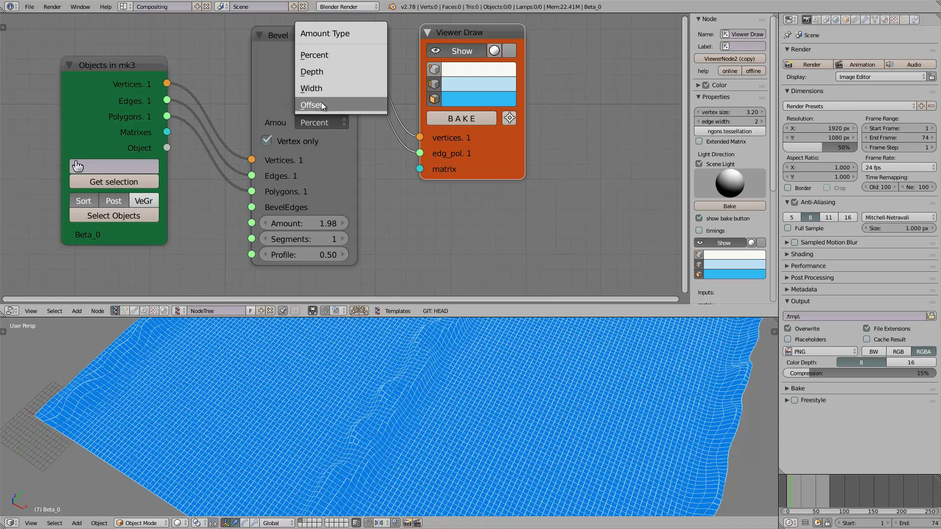
pyautogui.click(303, 105)
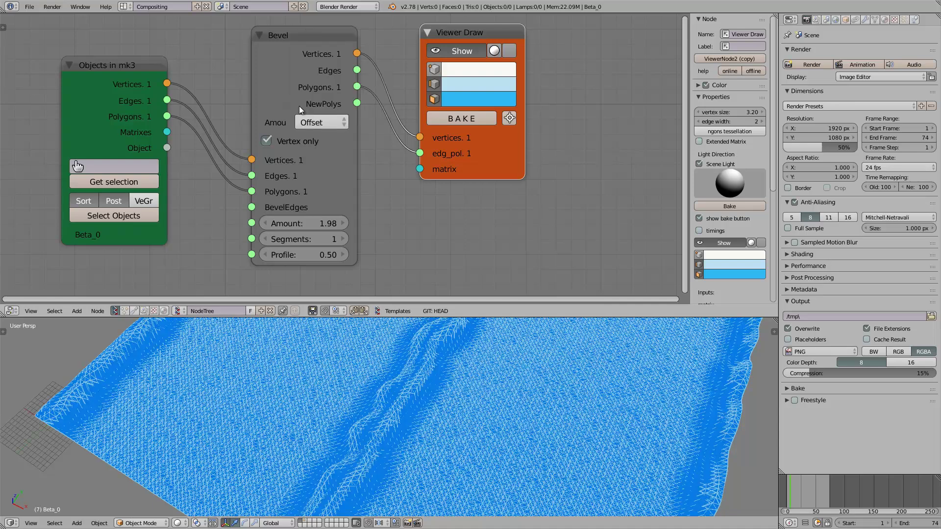
pyautogui.scroll(5, 384, 431)
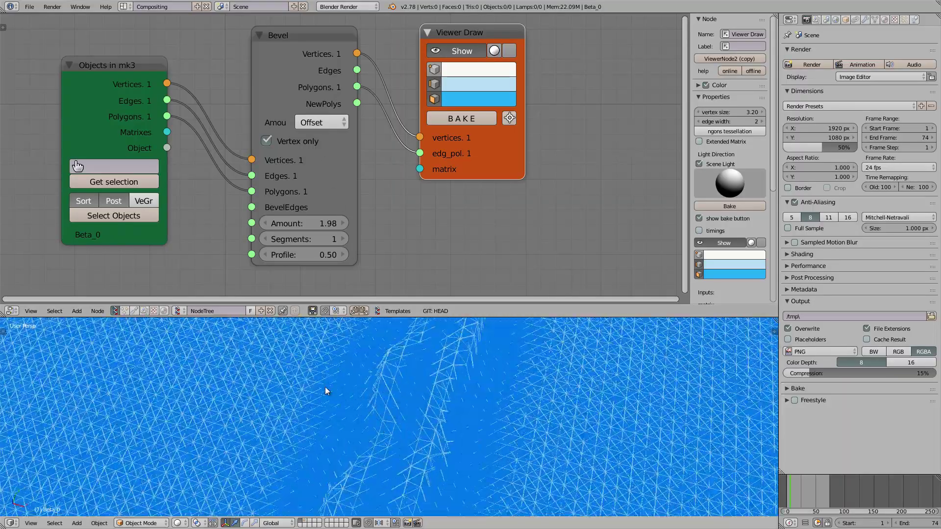
pyautogui.scroll(-5, 388, 419)
pyautogui.moveTo(329, 390)
pyautogui.mouseDown(button='middle')
pyautogui.moveTo(388, 419)
pyautogui.moveTo(366, 402)
pyautogui.mouseUp(button='middle')
pyautogui.press('z')
pyautogui.press('z')
pyautogui.scroll(5, 354, 438)
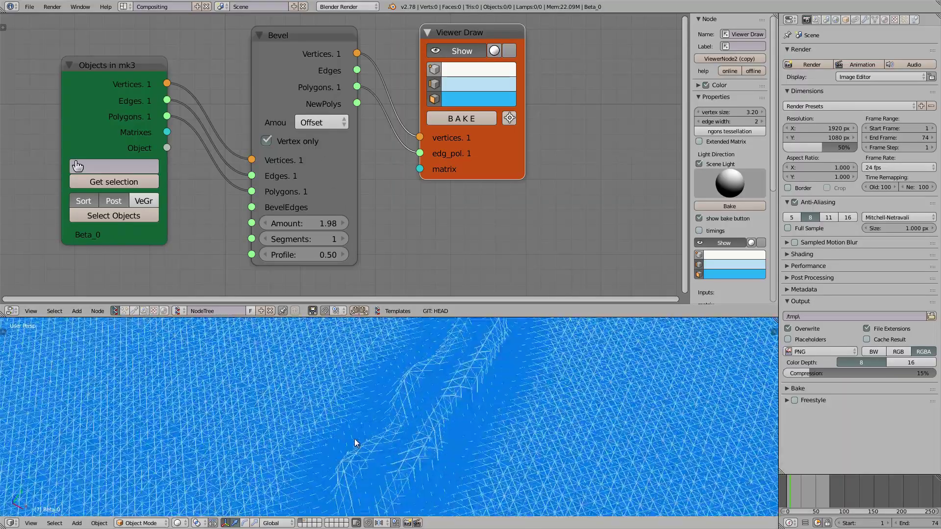
pyautogui.scroll(3, 356, 442)
# Set the Bevel node's amount to 0.3.
pyautogui.click(306, 223)
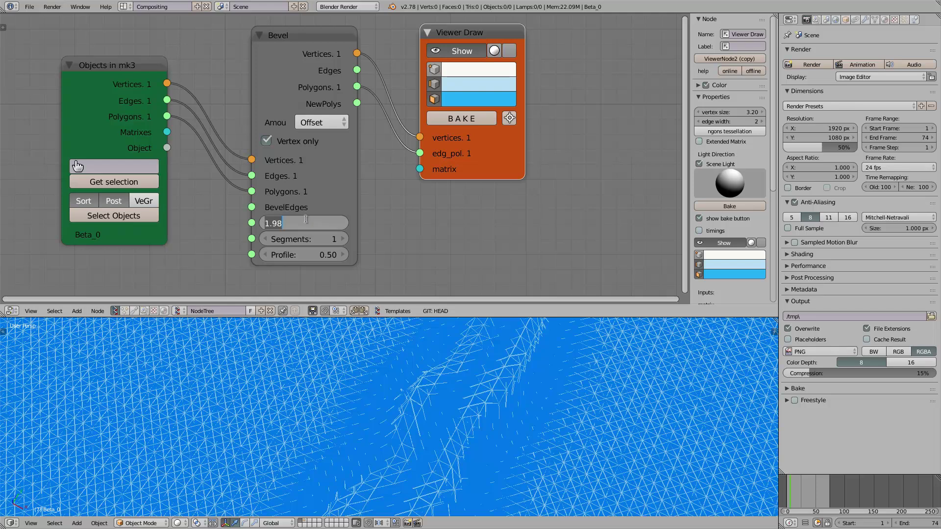
pyautogui.write('0.3')
pyautogui.press('Return')
pyautogui.scroll(5, 337, 415)
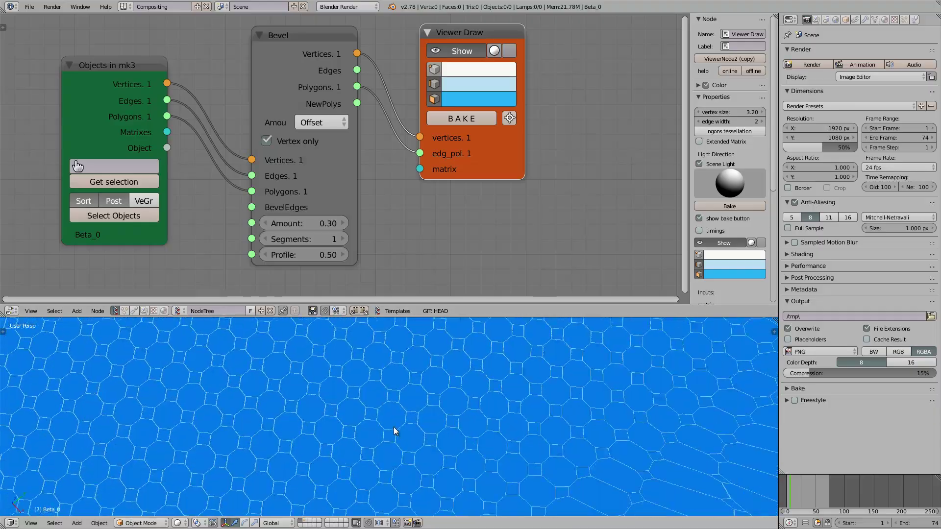
# Examine the bevelled mesh from different angles, then play its animation from frame 0 and stop at frame 69.
pyautogui.moveTo(372, 417); pyautogui.dragTo(468, 392, button='middle')
pyautogui.moveTo(661, 448); pyautogui.dragTo(471, 417, button='middle')
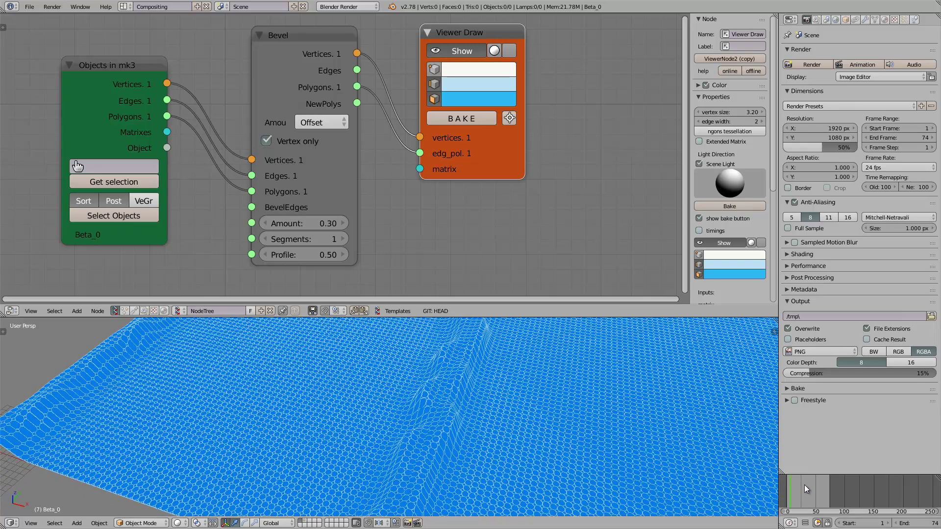
pyautogui.moveTo(448, 409); pyautogui.dragTo(628, 451, button='middle')
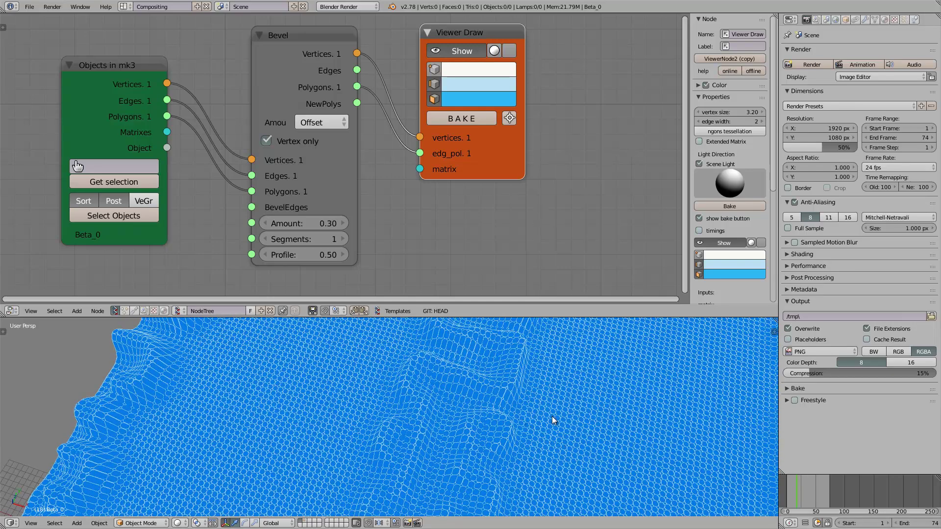
pyautogui.moveTo(778, 481)
pyautogui.mouseDown()
pyautogui.moveTo(817, 486)
pyautogui.moveTo(789, 475)
pyautogui.mouseUp()
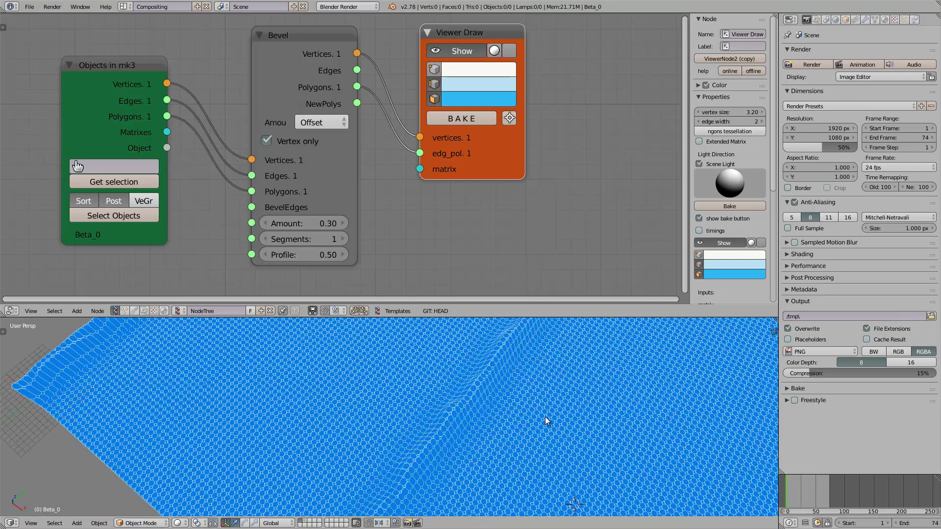
pyautogui.hotkey('alt', 'a')
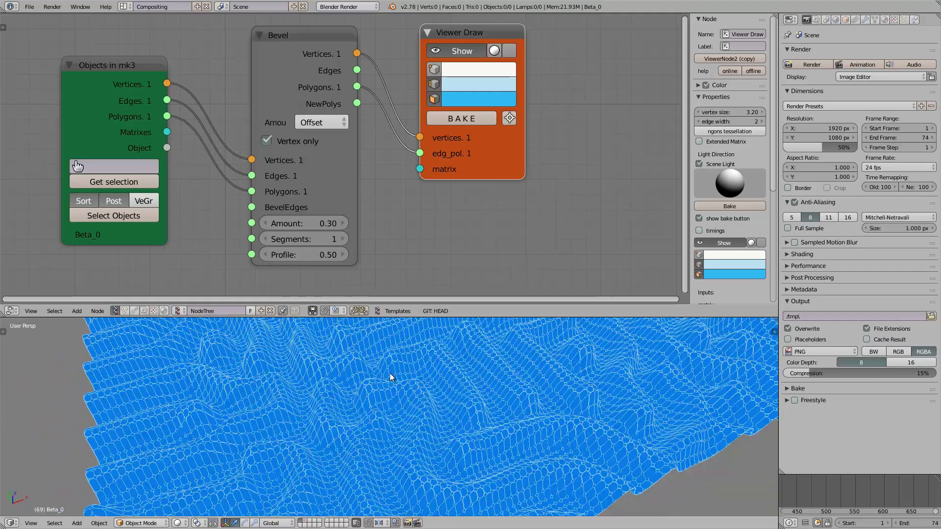
# Enlarge the 3D view and examine the whole bevelled mesh from opposite sides.
pyautogui.scroll(-5, 428, 373)
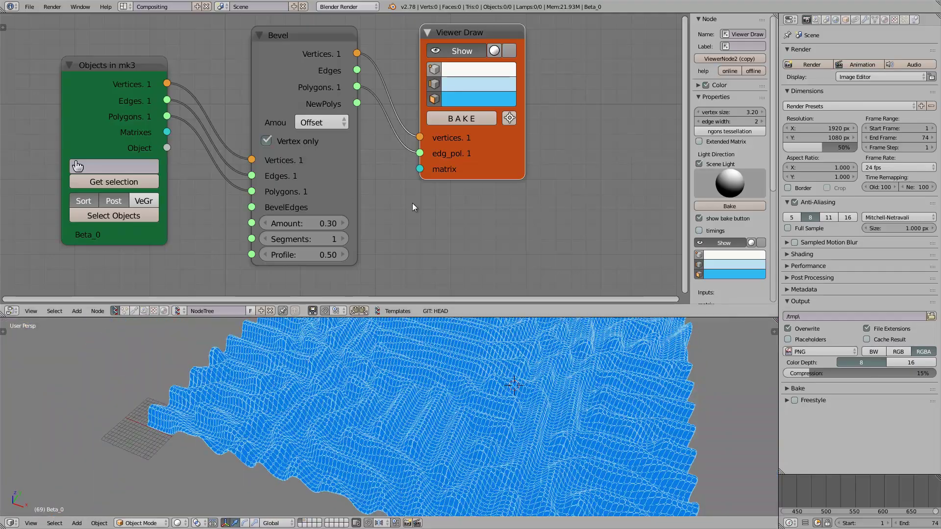
pyautogui.scroll(-1, 411, 213)
pyautogui.moveTo(441, 317); pyautogui.dragTo(421, 251)
pyautogui.moveTo(462, 360); pyautogui.dragTo(405, 376, button='middle')
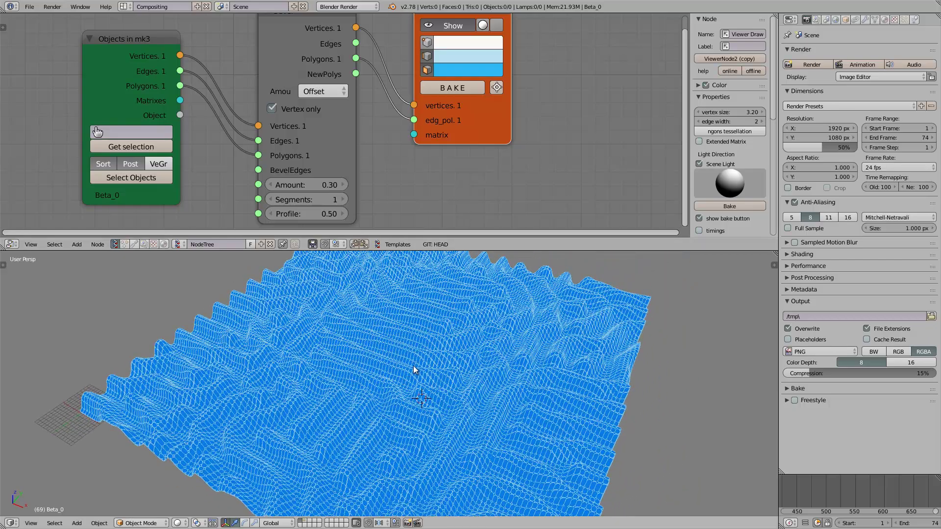
pyautogui.moveTo(284, 355); pyautogui.dragTo(189, 329, button='middle')
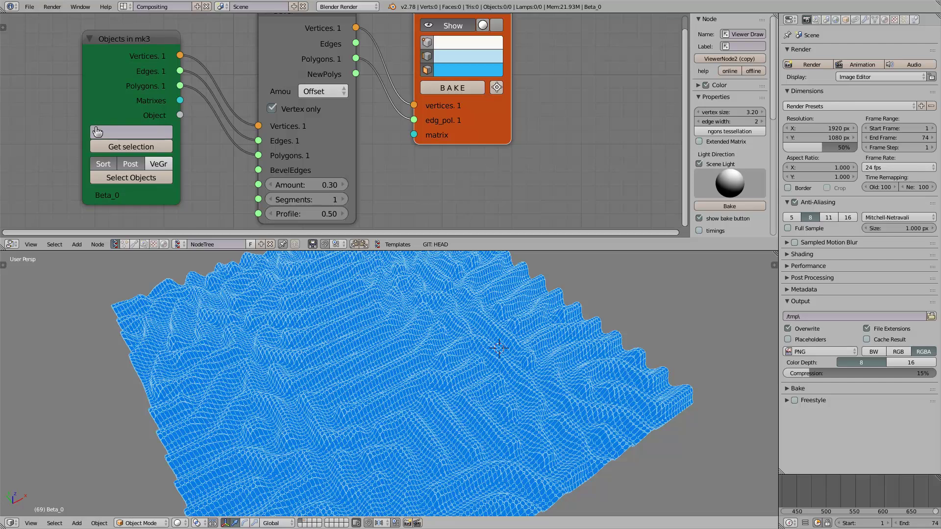
# Switch to the browser and show the GollyGang/ready GitHub repository and its developer's profile page.
pyautogui.moveTo(0, 34); pyautogui.dragTo(482, 20)
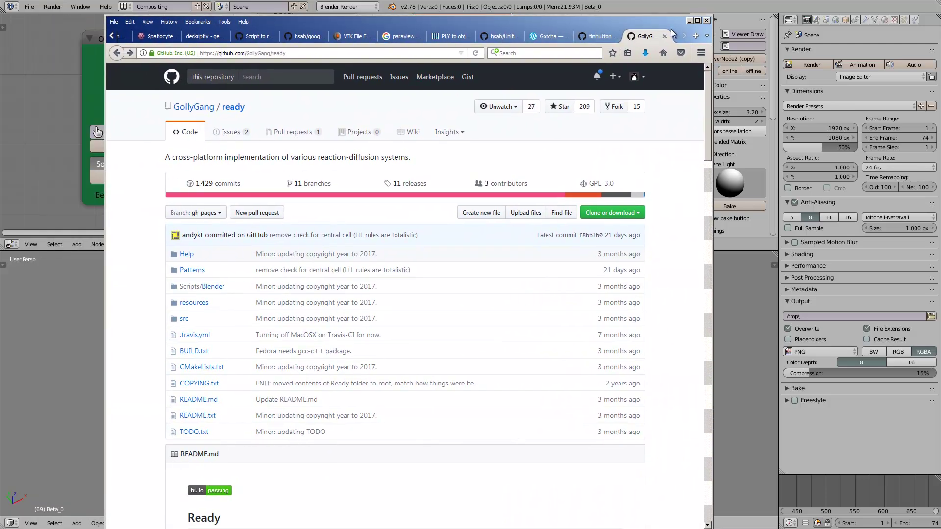
pyautogui.moveTo(712, 28); pyautogui.dragTo(810, 28)
pyautogui.moveTo(609, 27); pyautogui.dragTo(590, 21)
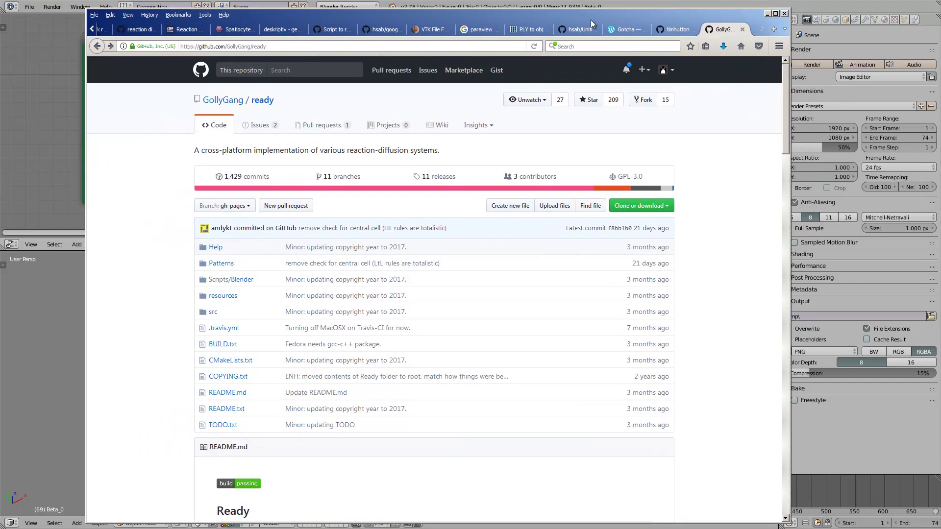
pyautogui.click(672, 28)
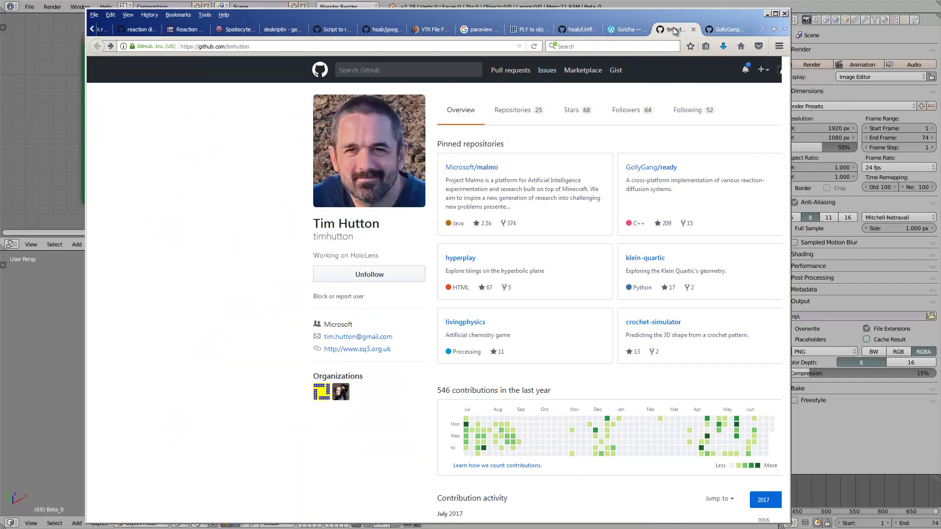
pyautogui.click(727, 29)
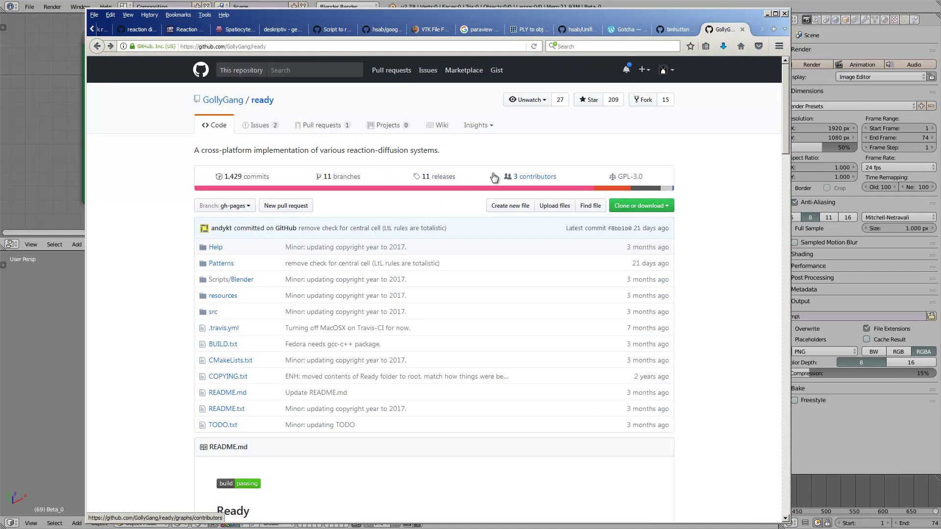
# Show the hsab/Unified-Model-of-Organic-Growth GitHub repository and read through its README from introduction to team members.
pyautogui.click(617, 30)
pyautogui.click(591, 29)
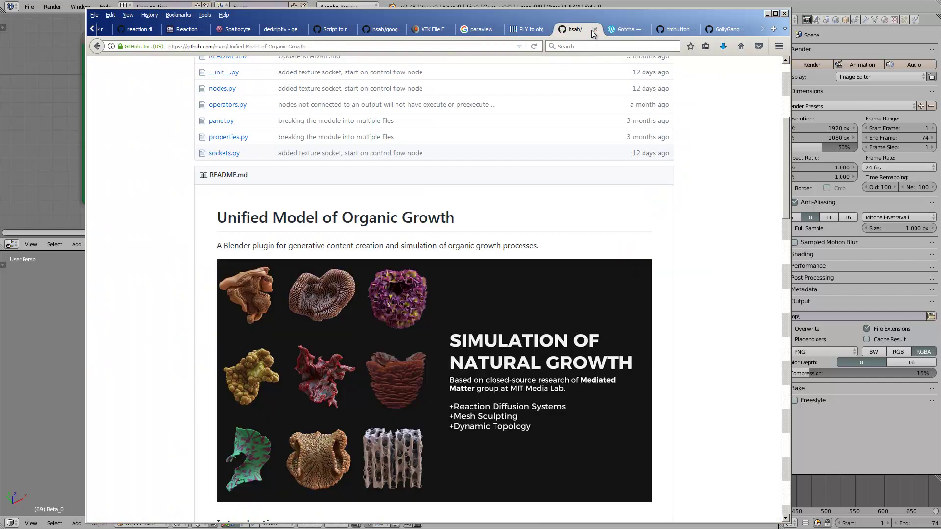
pyautogui.scroll(5, 530, 207)
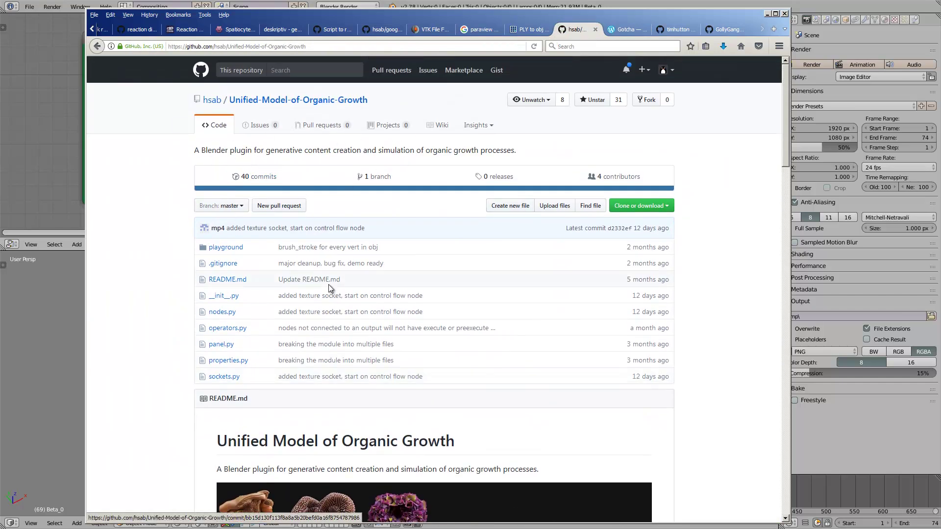
pyautogui.scroll(-4, 381, 220)
pyautogui.scroll(-6, 419, 244)
pyautogui.scroll(-2, 342, 342)
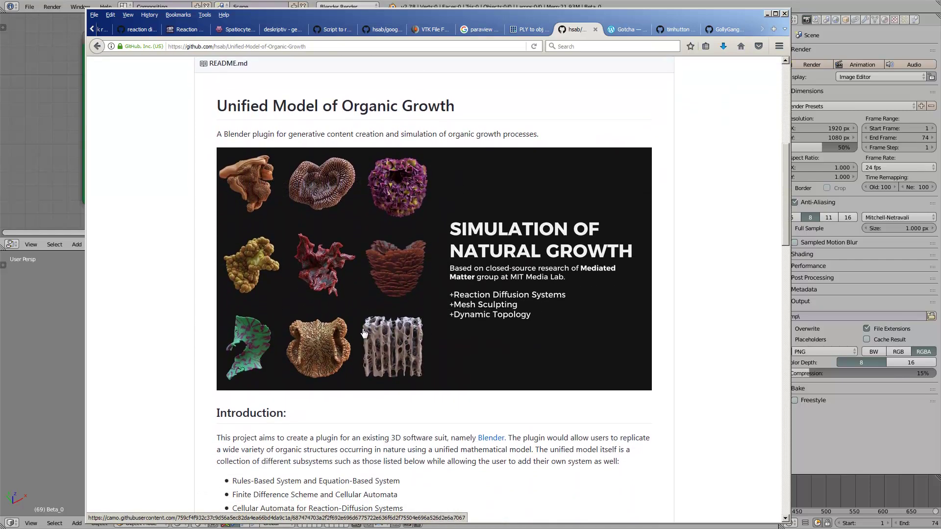
pyautogui.scroll(-10, 368, 353)
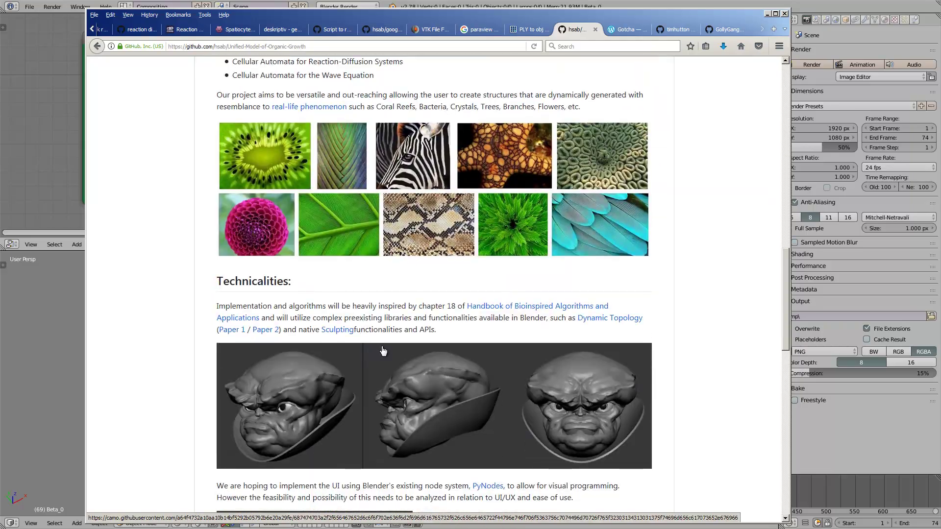
pyautogui.scroll(-12, 382, 351)
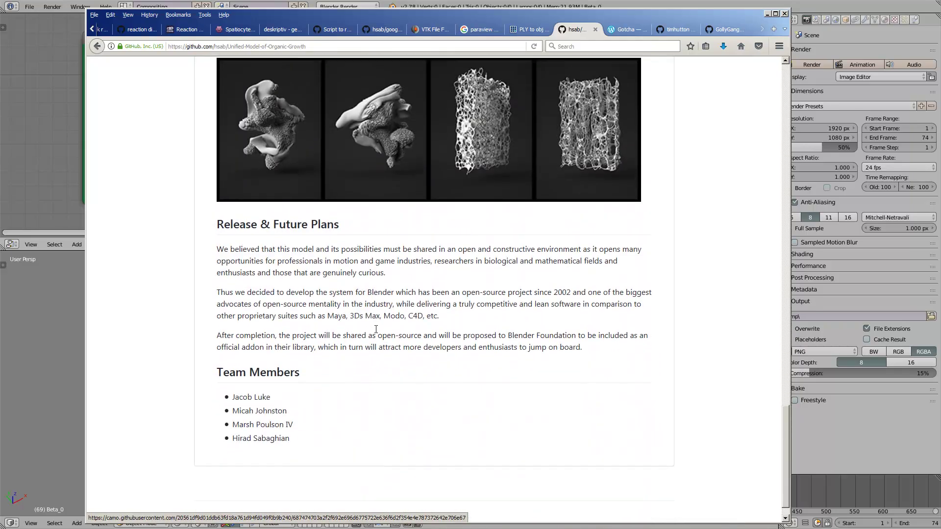
pyautogui.scroll(20, 376, 329)
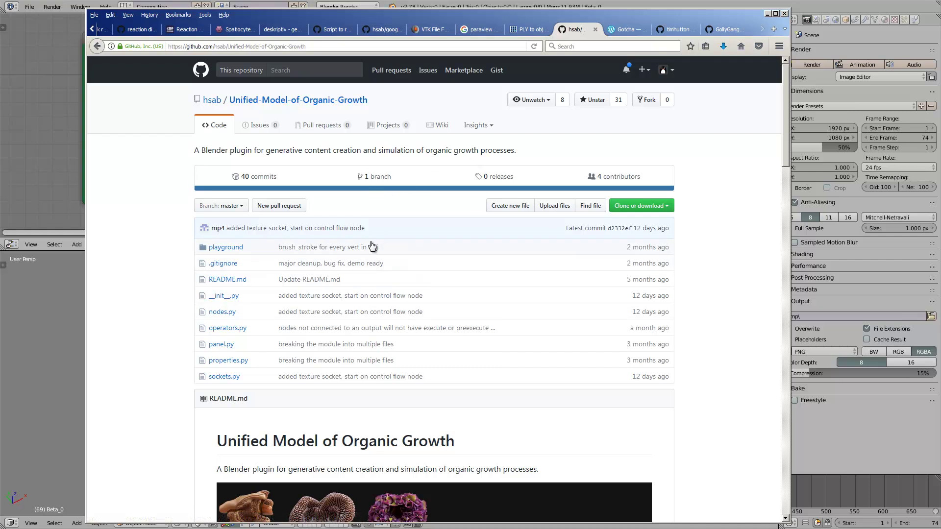
pyautogui.scroll(-5, 345, 234)
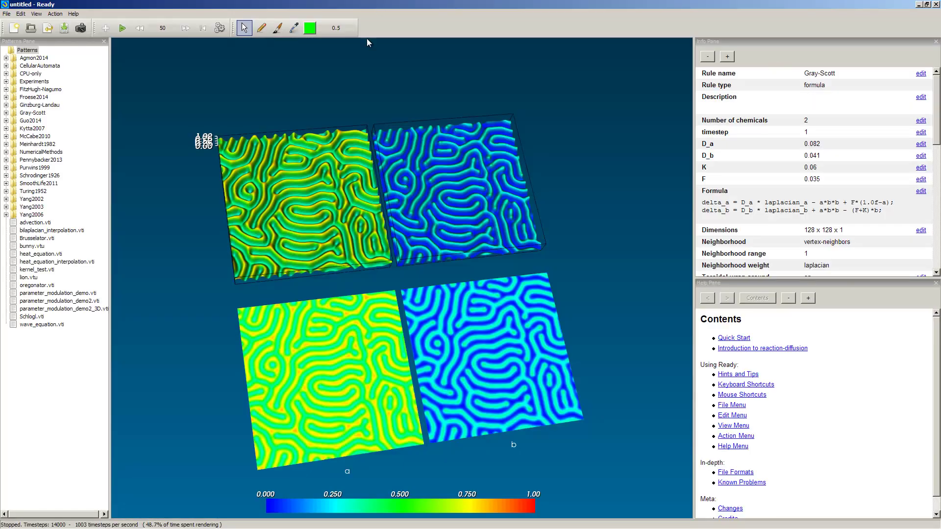
# Switch to Ready and examine the Gray-Scott pattern's relief surfaces and flat colour maps from different angles.
pyautogui.moveTo(379, 277); pyautogui.dragTo(400, 206)
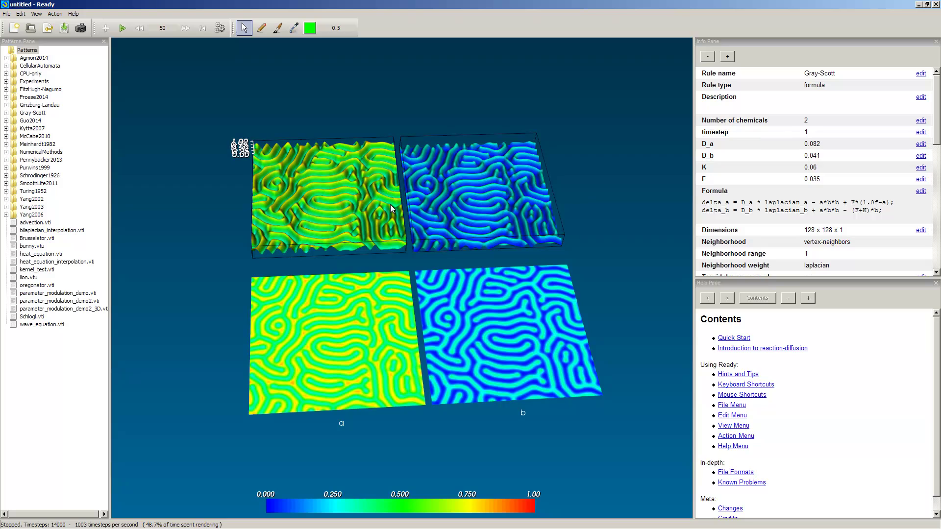
pyautogui.moveTo(381, 246); pyautogui.dragTo(393, 224)
pyautogui.moveTo(444, 253); pyautogui.dragTo(425, 211)
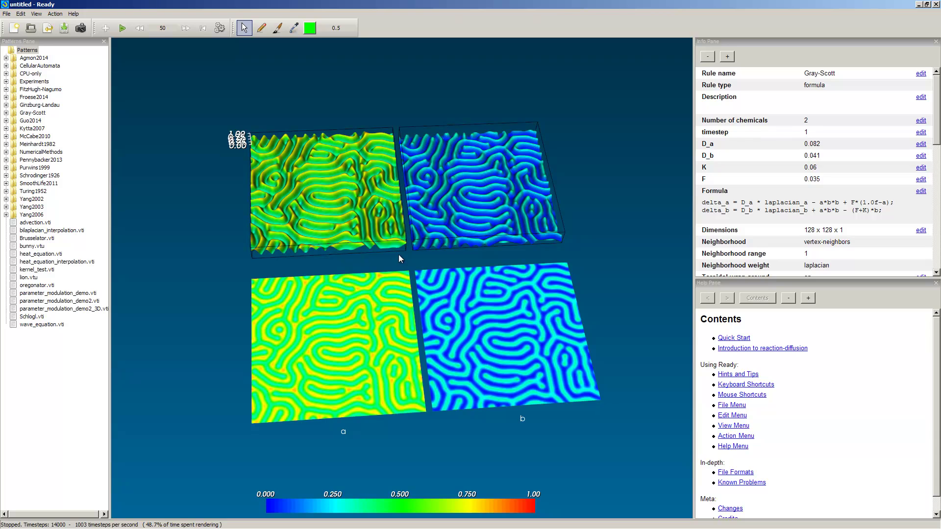
pyautogui.moveTo(244, 114); pyautogui.dragTo(324, 190)
# Load the bunny.vtu pattern, run its Gray-Scott simulation over the bunny, stop it and minimise Ready.
pyautogui.click(39, 246)
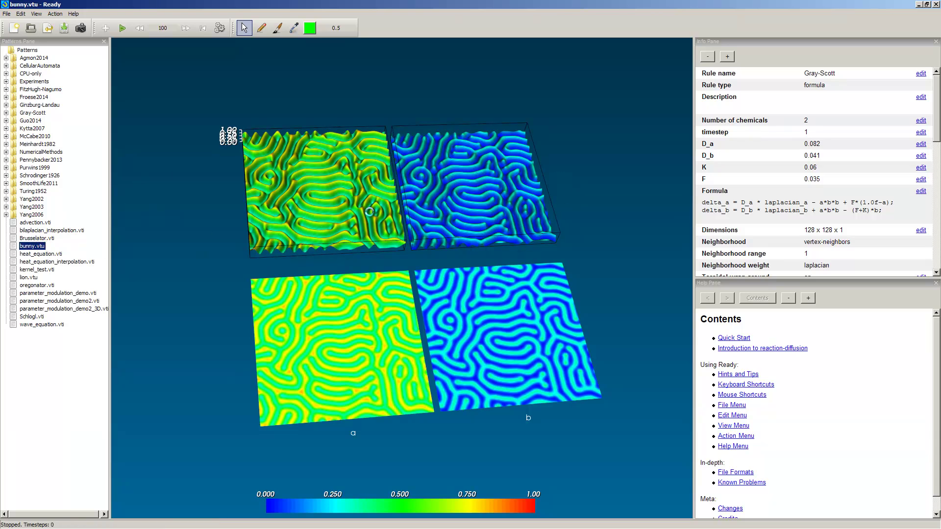
pyautogui.moveTo(371, 213); pyautogui.dragTo(347, 219)
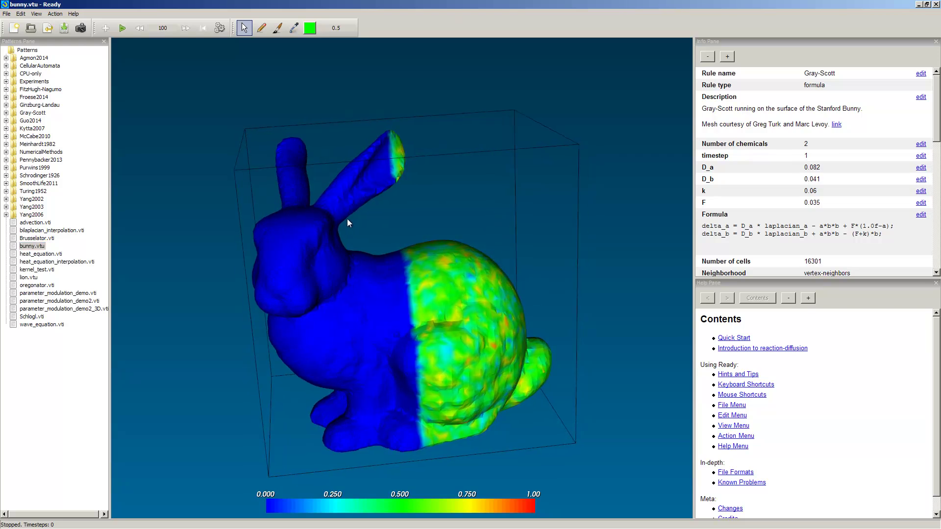
pyautogui.click(122, 28)
pyautogui.moveTo(390, 277); pyautogui.dragTo(307, 195)
pyautogui.click(122, 28)
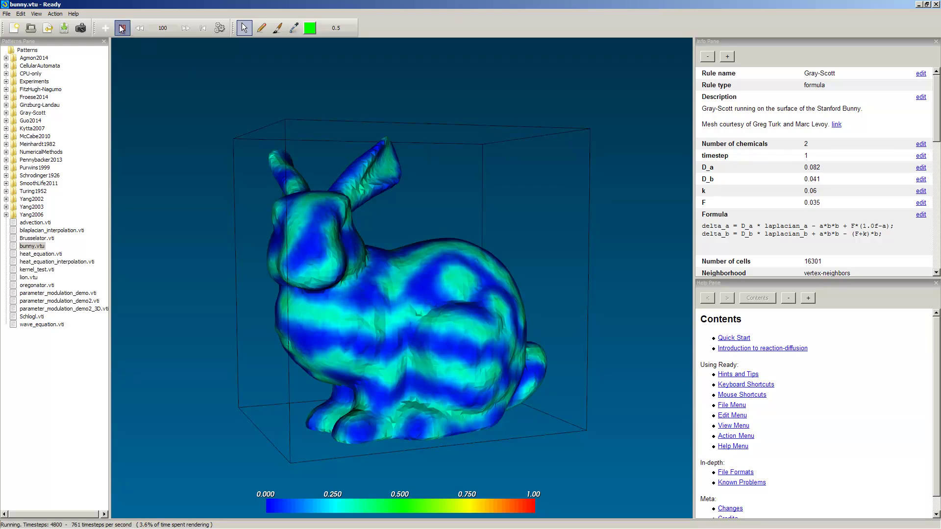
pyautogui.moveTo(219, 111); pyautogui.dragTo(678, 172)
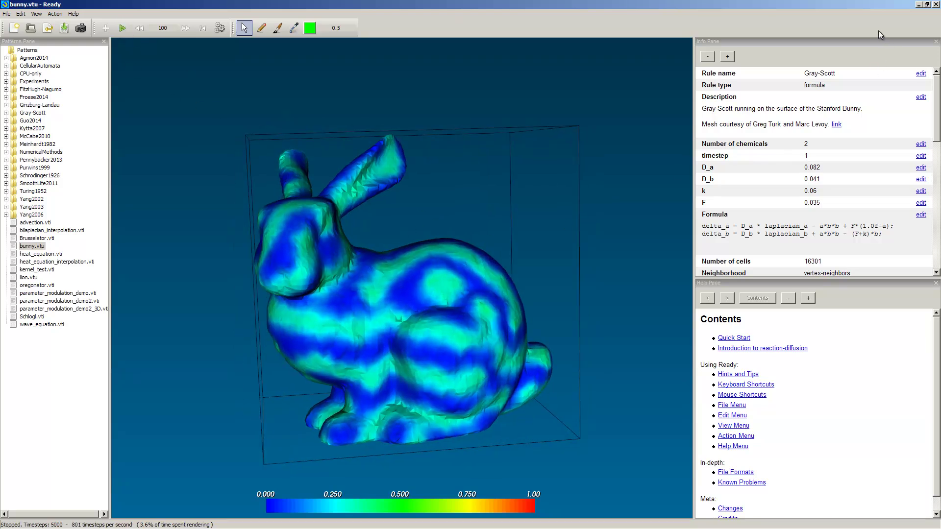
pyautogui.click(917, 4)
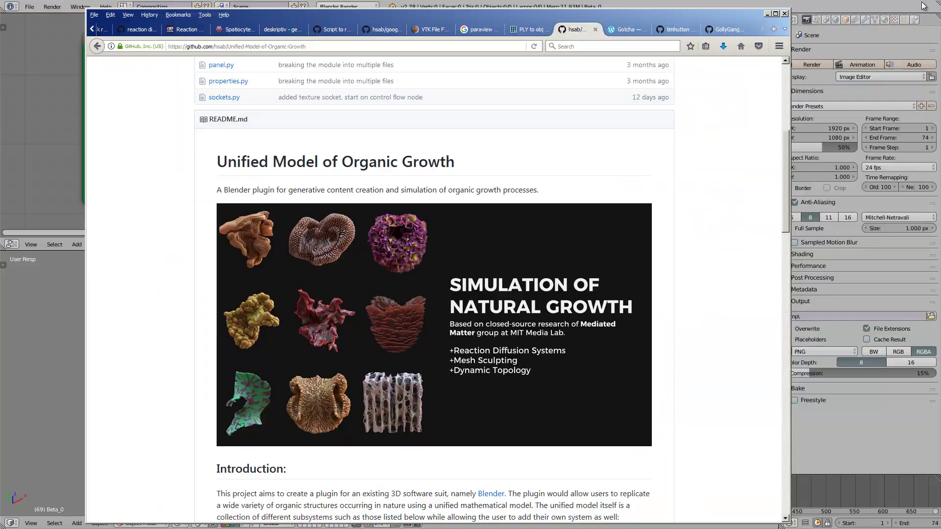
# Switch to the STUDY_ReactionDiffusion folder and try to open 001_ready.png with FastPictureViewer.
pyautogui.hotkey('alt', 'Tab')
pyautogui.doubleClick(608, 99)
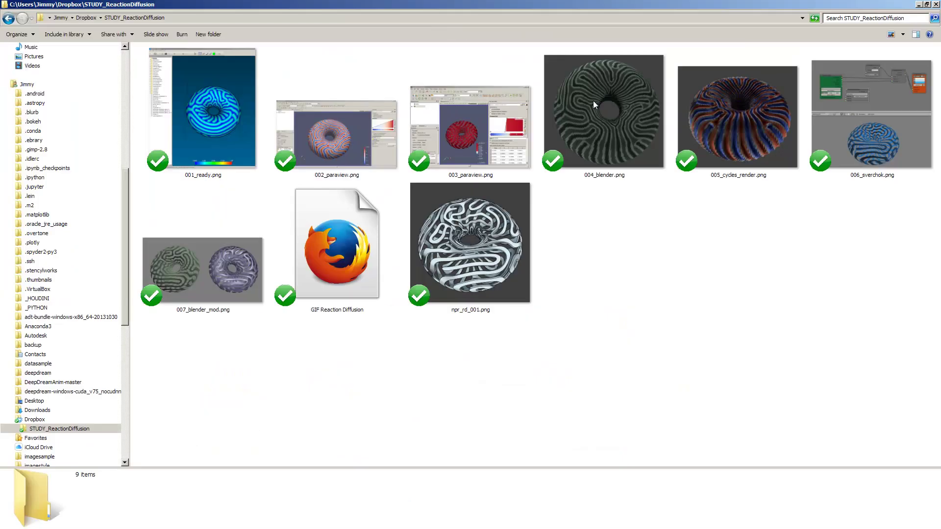
pyautogui.click(251, 104)
pyautogui.click(313, 149)
pyautogui.click(225, 133)
pyautogui.rightClick(225, 133)
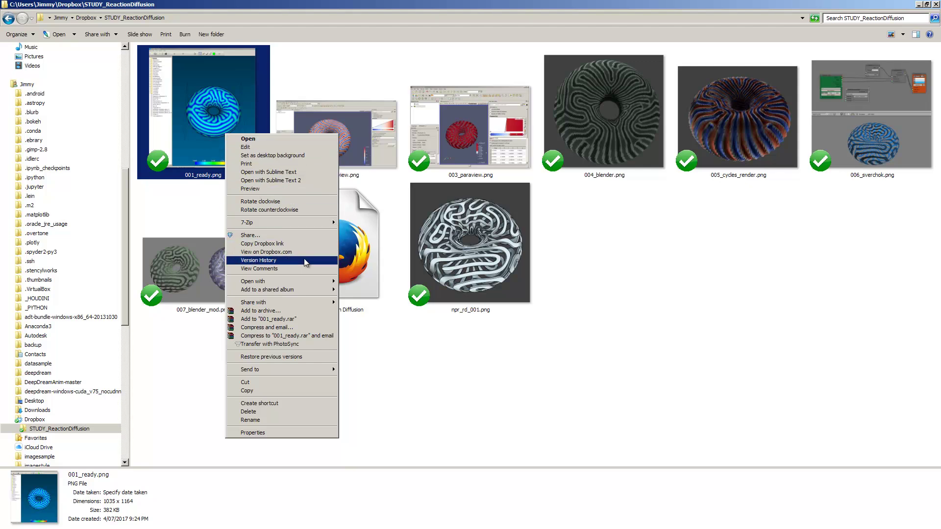
pyautogui.moveTo(333, 282)
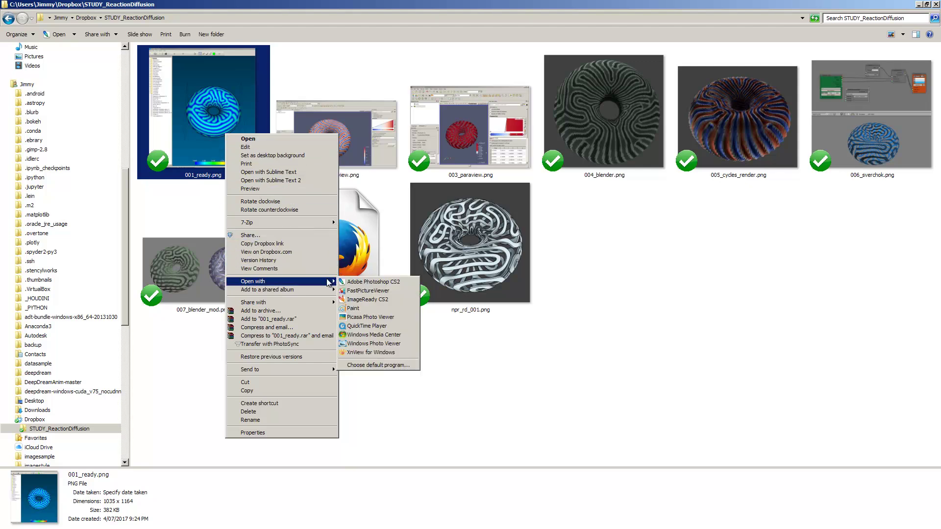
pyautogui.click(367, 291)
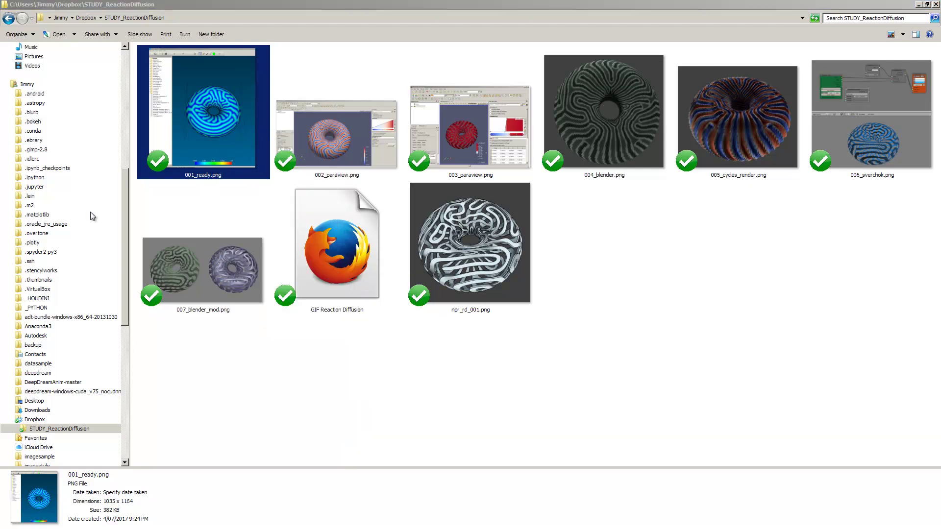
# Compare the thumbnails of 001_ready.png and 002_paraview.png by selecting them alternately.
pyautogui.click(338, 154)
pyautogui.click(221, 134)
pyautogui.click(331, 138)
pyautogui.click(234, 122)
pyautogui.click(305, 141)
pyautogui.click(211, 123)
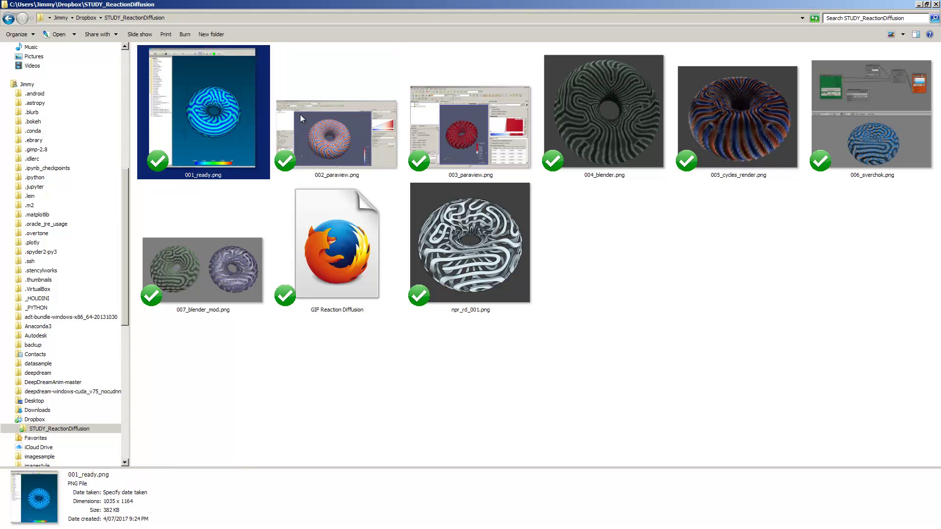
pyautogui.click(316, 131)
pyautogui.click(204, 109)
pyautogui.click(318, 130)
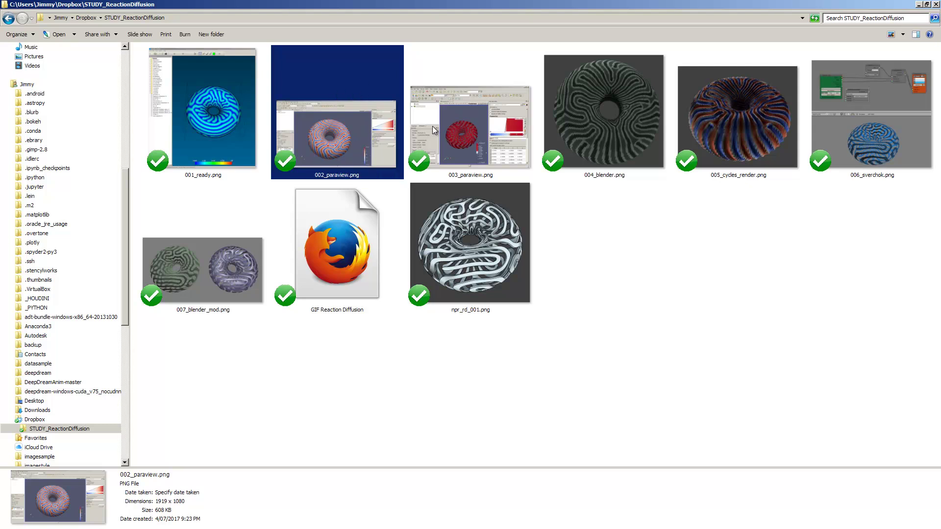
# Go through the remaining numbered study images by selecting 003_paraview.png through 007_blender_mod.png.
pyautogui.click(449, 140)
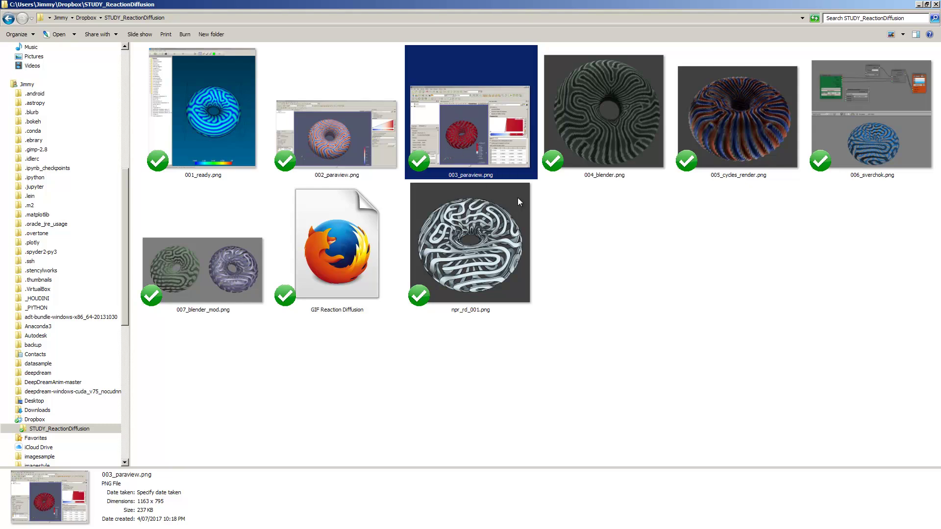
pyautogui.click(581, 125)
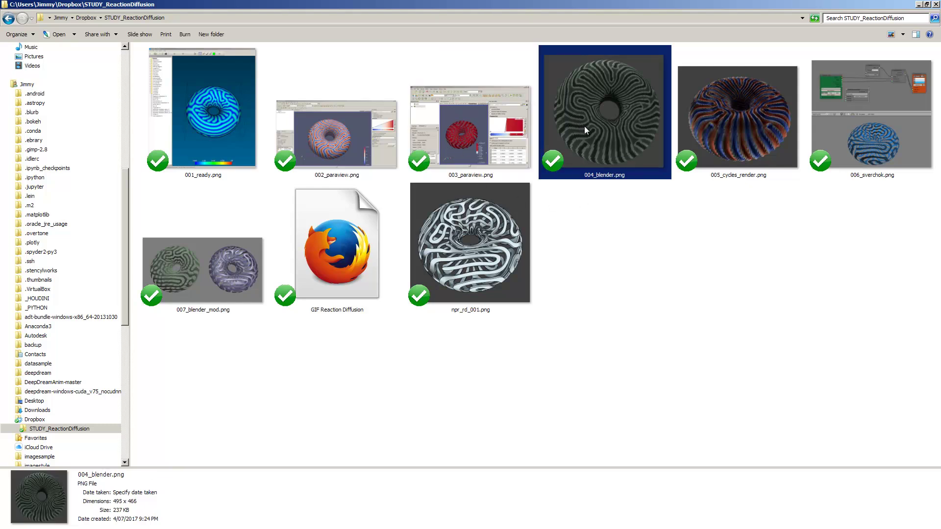
pyautogui.click(706, 113)
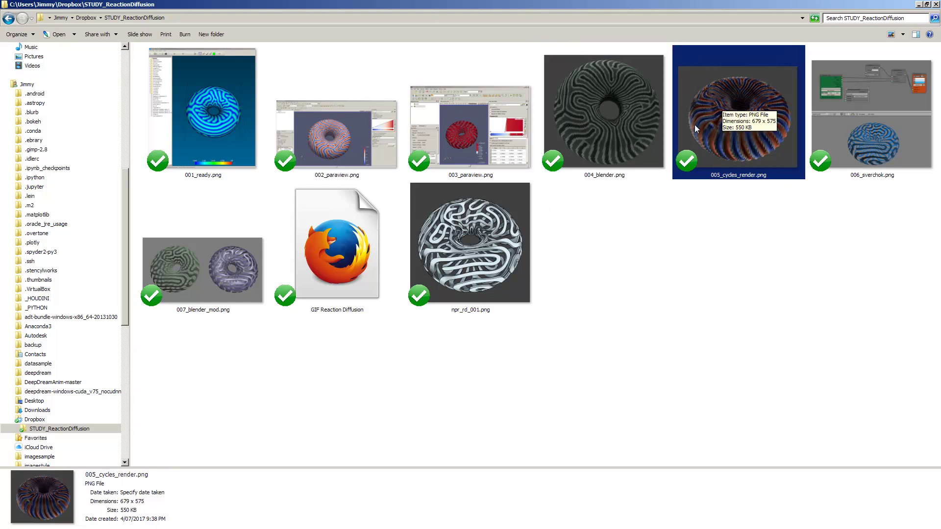
pyautogui.click(839, 111)
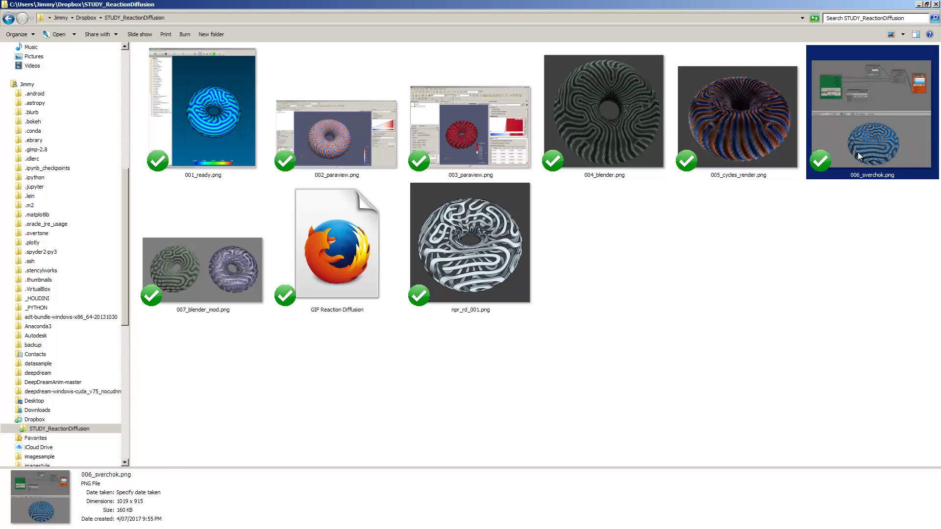
pyautogui.click(756, 143)
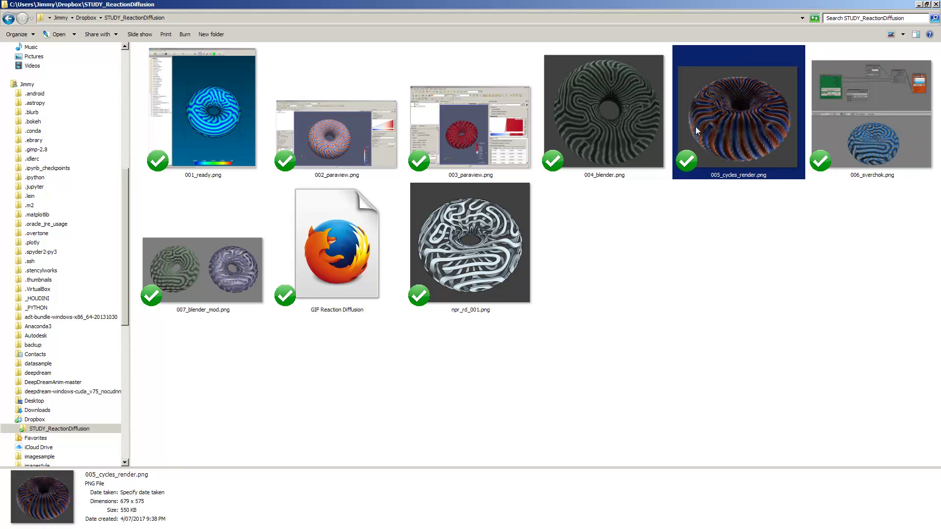
pyautogui.click(224, 260)
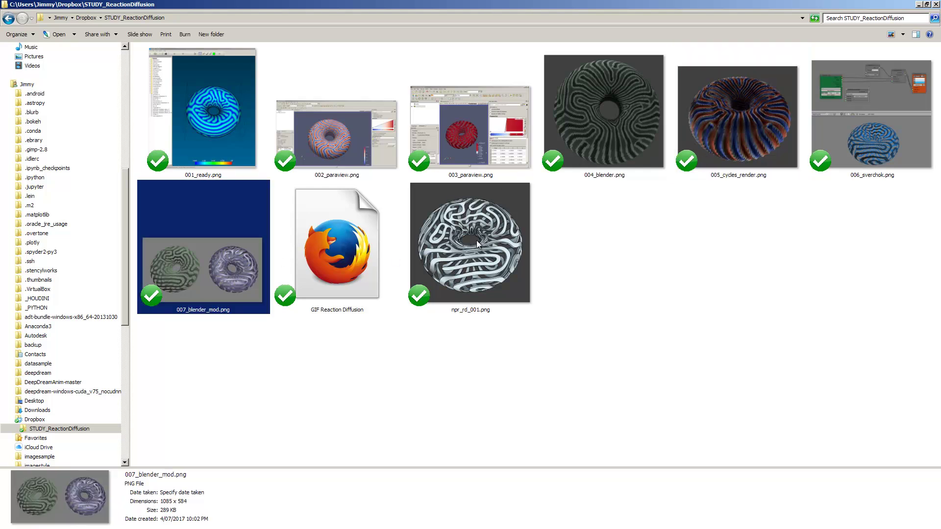
# Preview npr_rd_001.png in Windows Photo Viewer and page back through the images to 001_ready.png.
pyautogui.click(483, 242)
pyautogui.rightClick(481, 263)
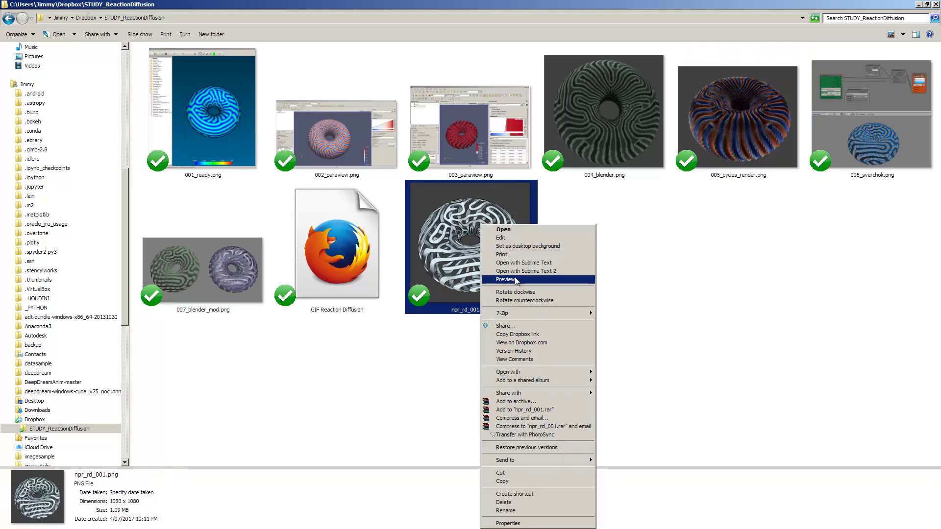
pyautogui.click(517, 281)
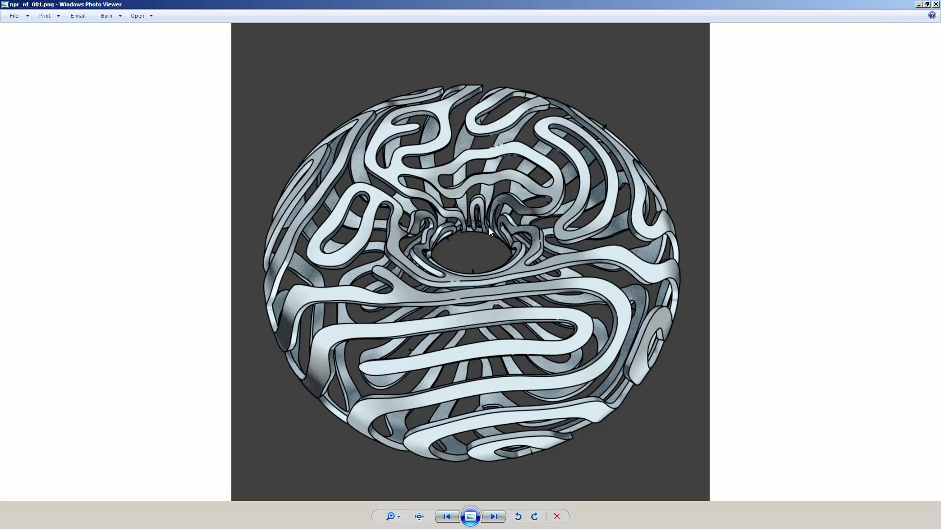
pyautogui.press('Left')
pyautogui.press('Left')
pyautogui.press('Left')
pyautogui.press('Left')
pyautogui.press('Left')
pyautogui.press('Left')
pyautogui.press('Left')
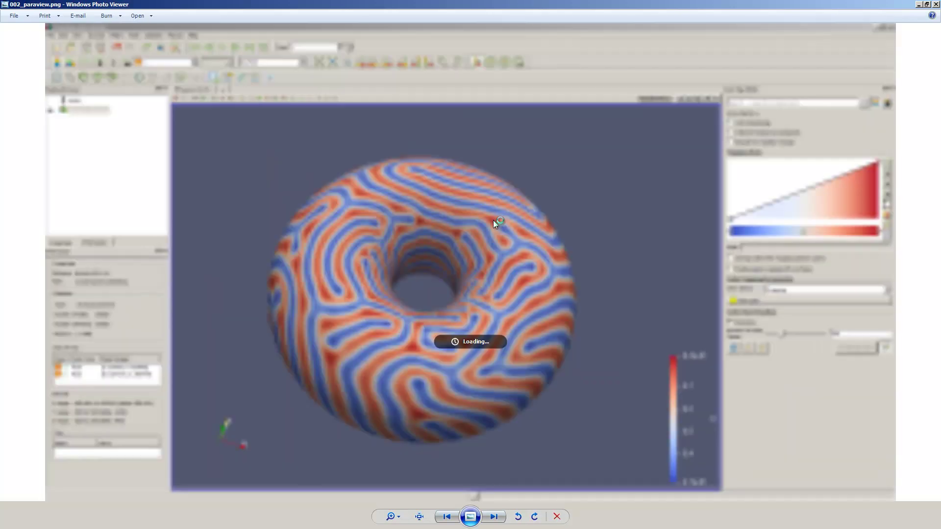
pyautogui.press('Left')
pyautogui.press('Right')
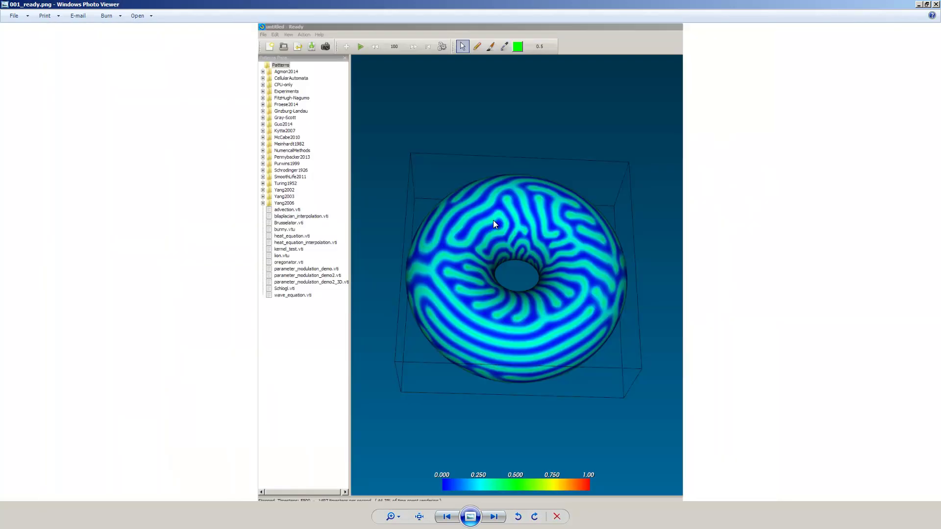
# Page forward through the full-size study images, examining them from 002_paraview.png to 007_blender_mod.png.
pyautogui.press('Right')
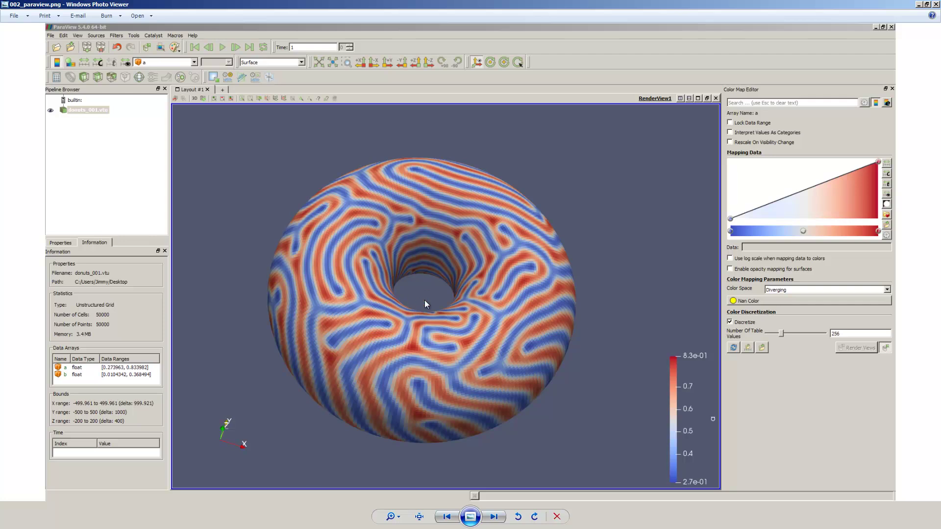
pyautogui.press('Right')
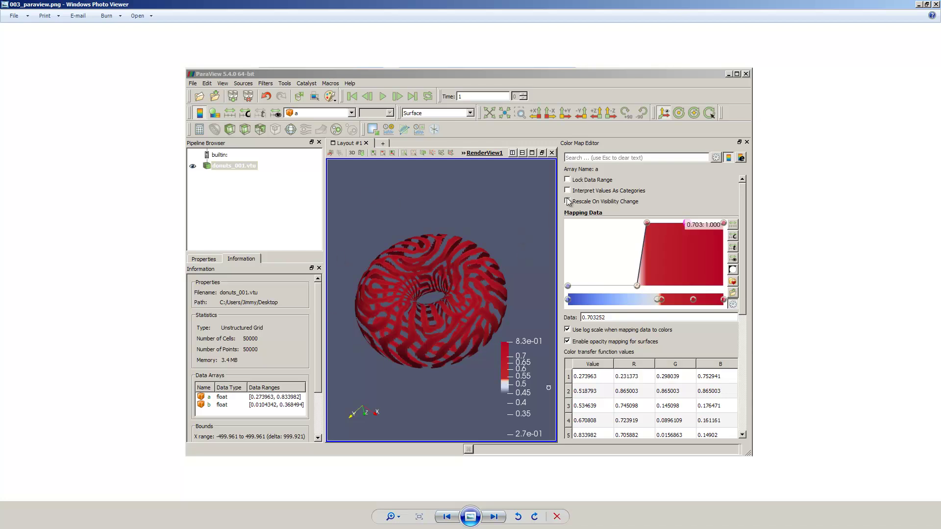
pyautogui.press('Right')
pyautogui.press('Right')
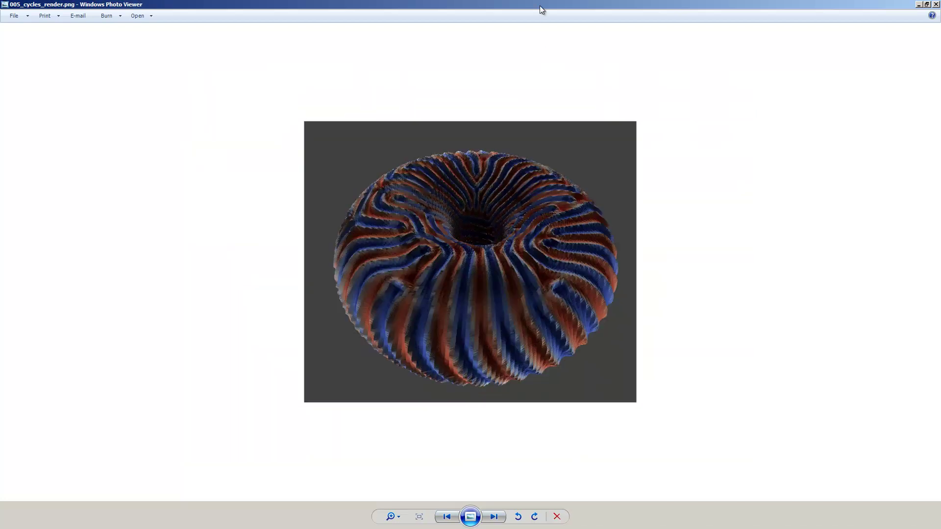
pyautogui.press('Right')
pyautogui.press('Right')
pyautogui.press('Left')
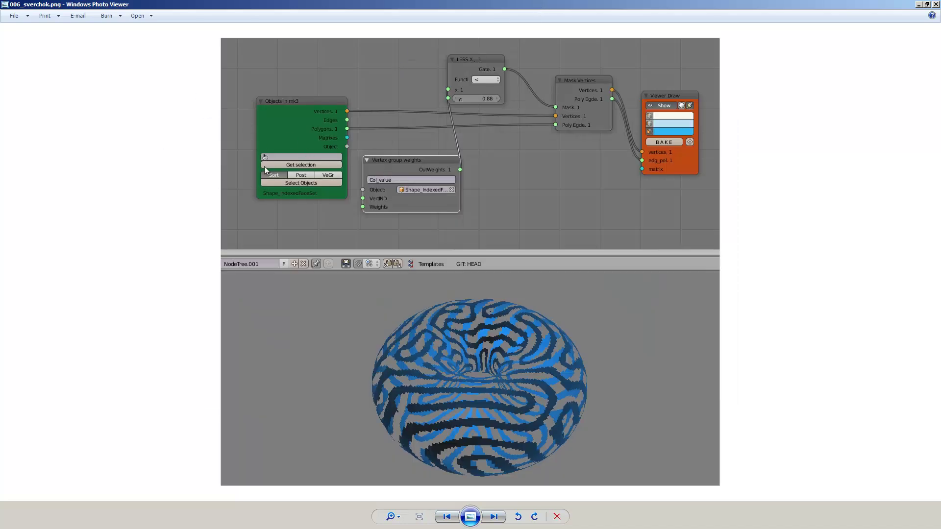
pyautogui.press('Right')
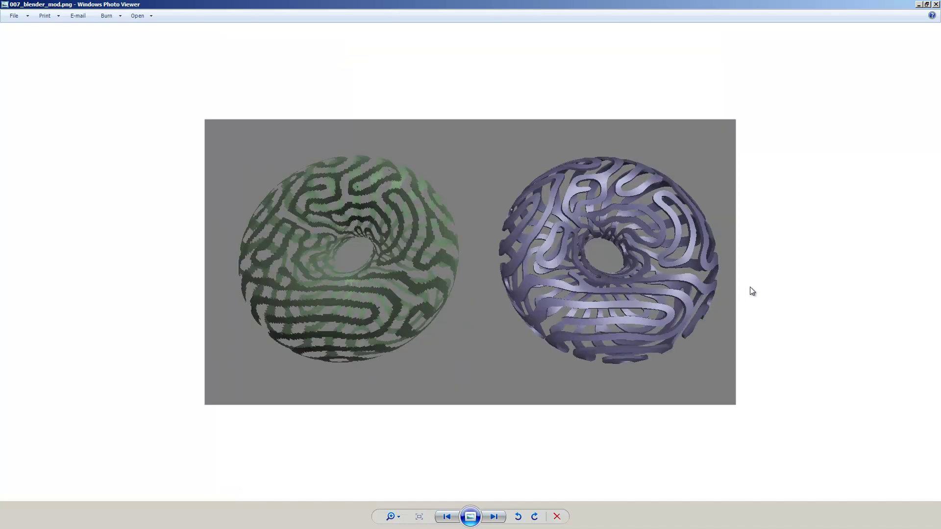
# View the study image following 007_blender_mod.png and clear the file selection in the STUDY_ReactionDiffusion folder.
pyautogui.press('Right')
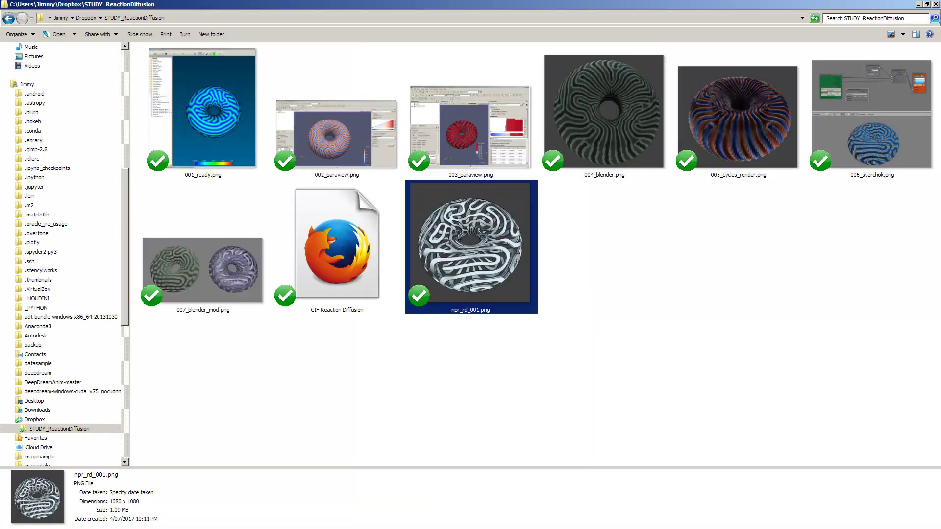
pyautogui.click(360, 351)
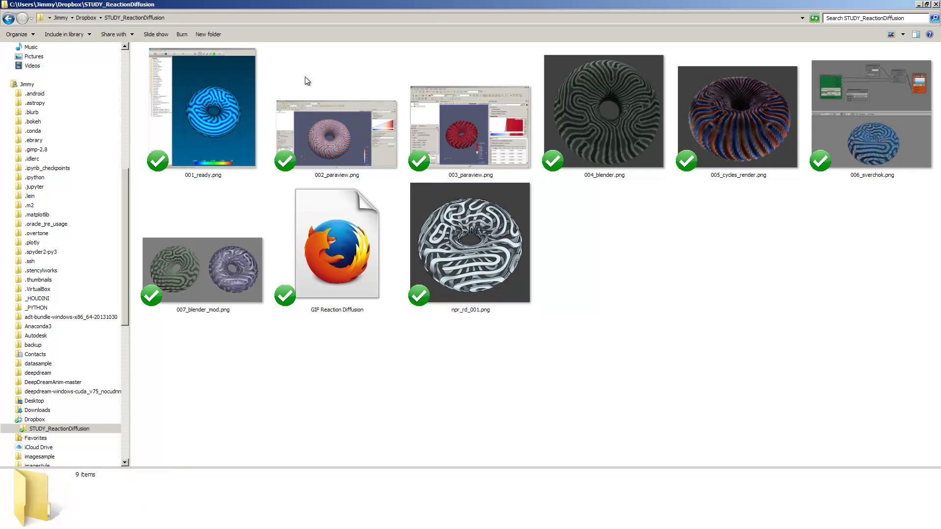
pyautogui.moveTo(848, 363); pyautogui.dragTo(226, 113)
pyautogui.click(714, 279)
pyautogui.moveTo(844, 314); pyautogui.dragTo(272, 78)
pyautogui.click(659, 237)
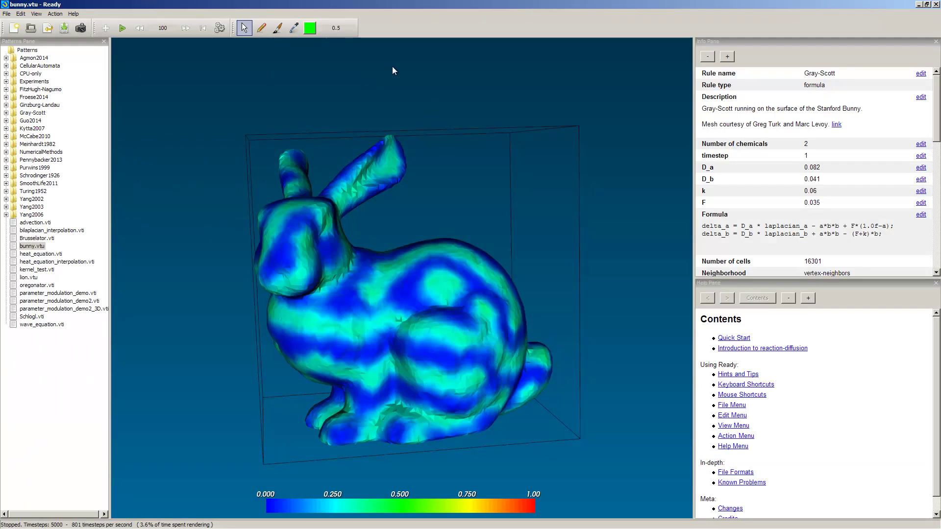
# Switch to Ready with bunny.vtu loaded, view the program's About information and close it.
pyautogui.moveTo(325, 65); pyautogui.dragTo(352, 210)
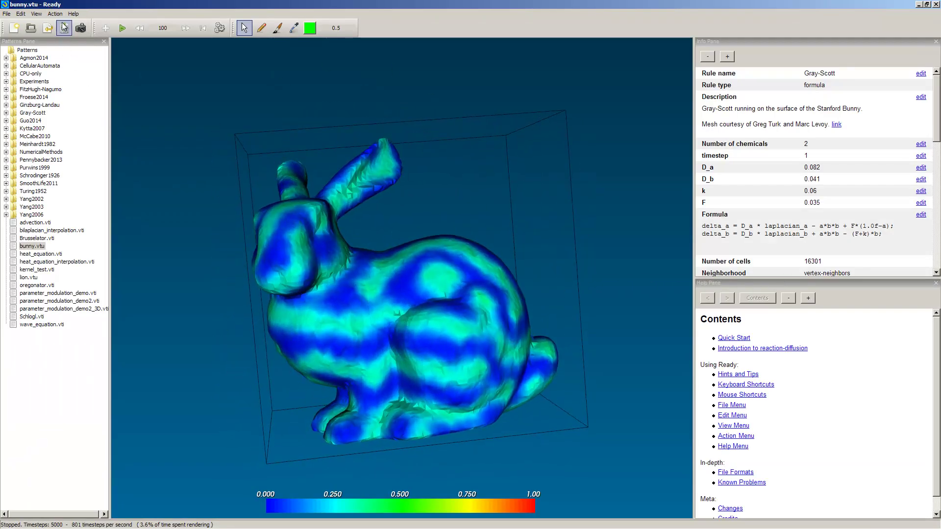
pyautogui.click(73, 14)
pyautogui.click(113, 166)
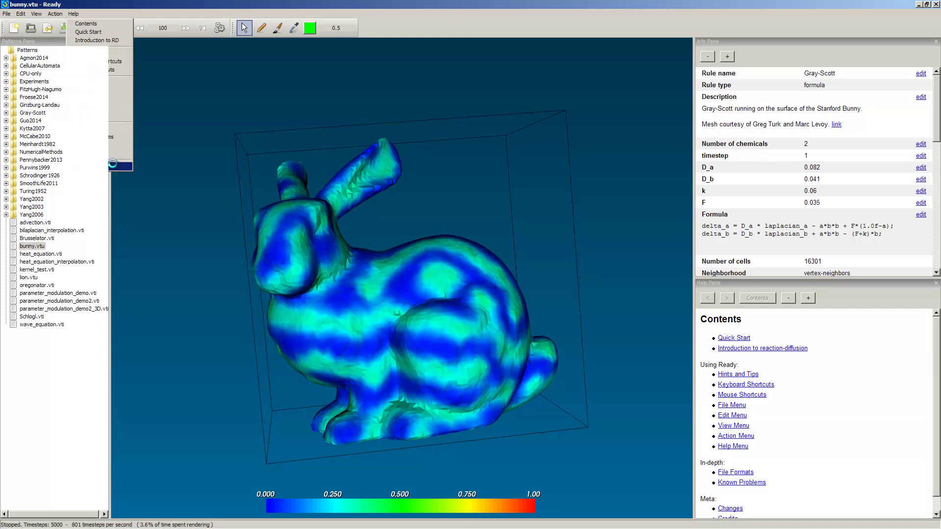
pyautogui.click(469, 420)
# Examine the Gray-Scott pattern on the Stanford Bunny mesh from the front, side and tilted angles.
pyautogui.moveTo(461, 369); pyautogui.dragTo(485, 377)
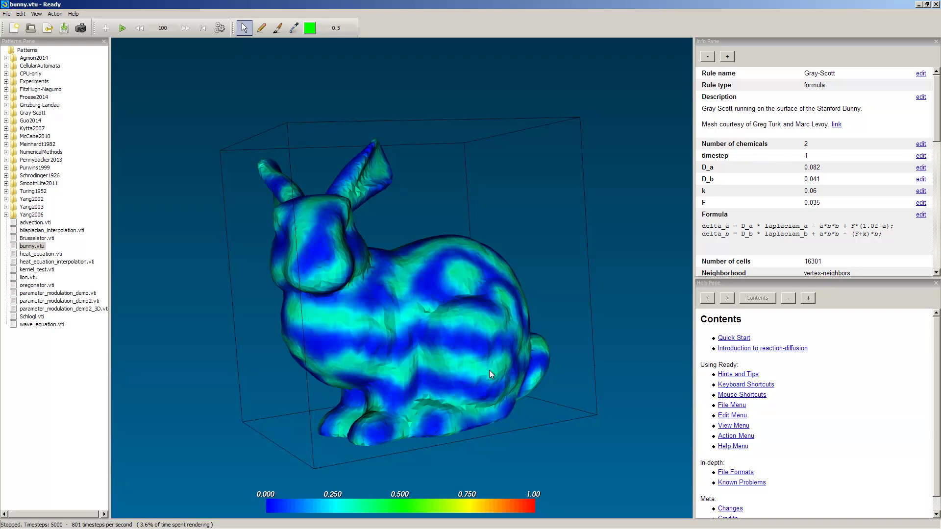
pyautogui.moveTo(494, 376); pyautogui.dragTo(434, 336)
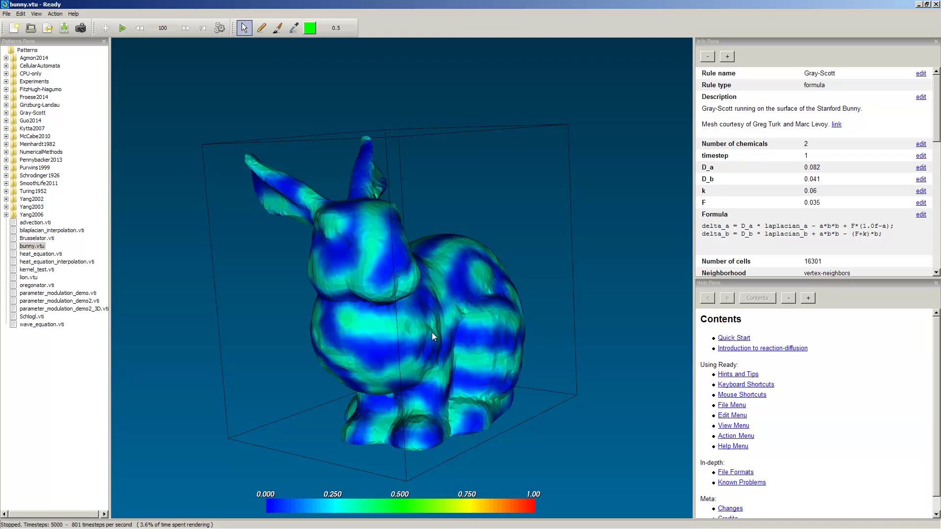
pyautogui.moveTo(432, 337); pyautogui.dragTo(368, 304)
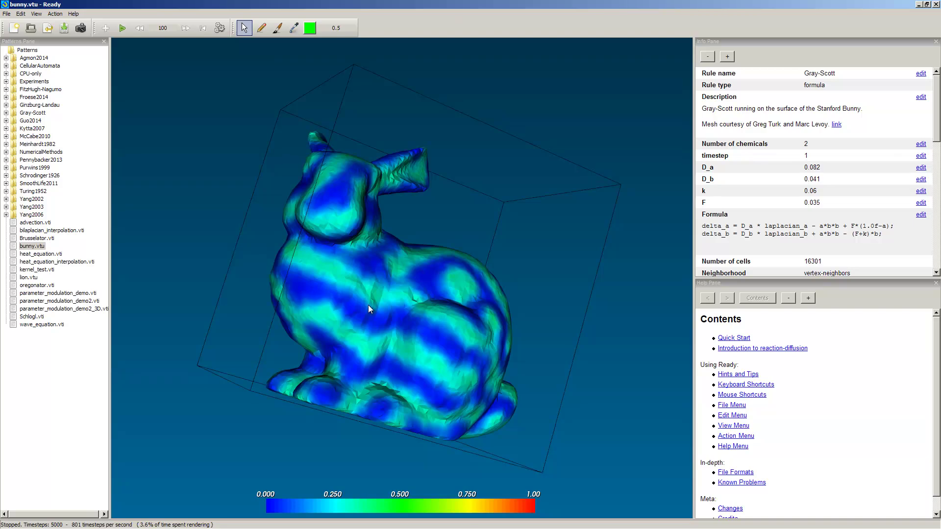
pyautogui.moveTo(460, 254); pyautogui.dragTo(496, 270)
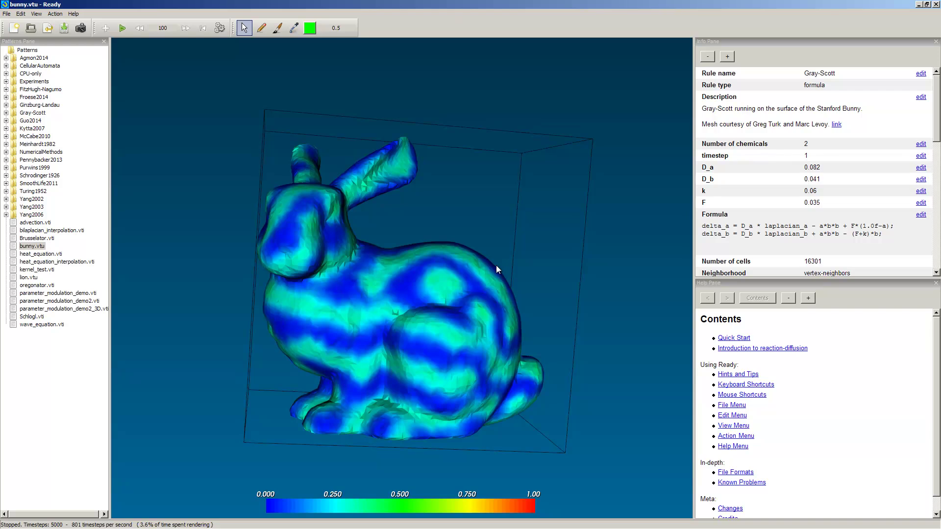